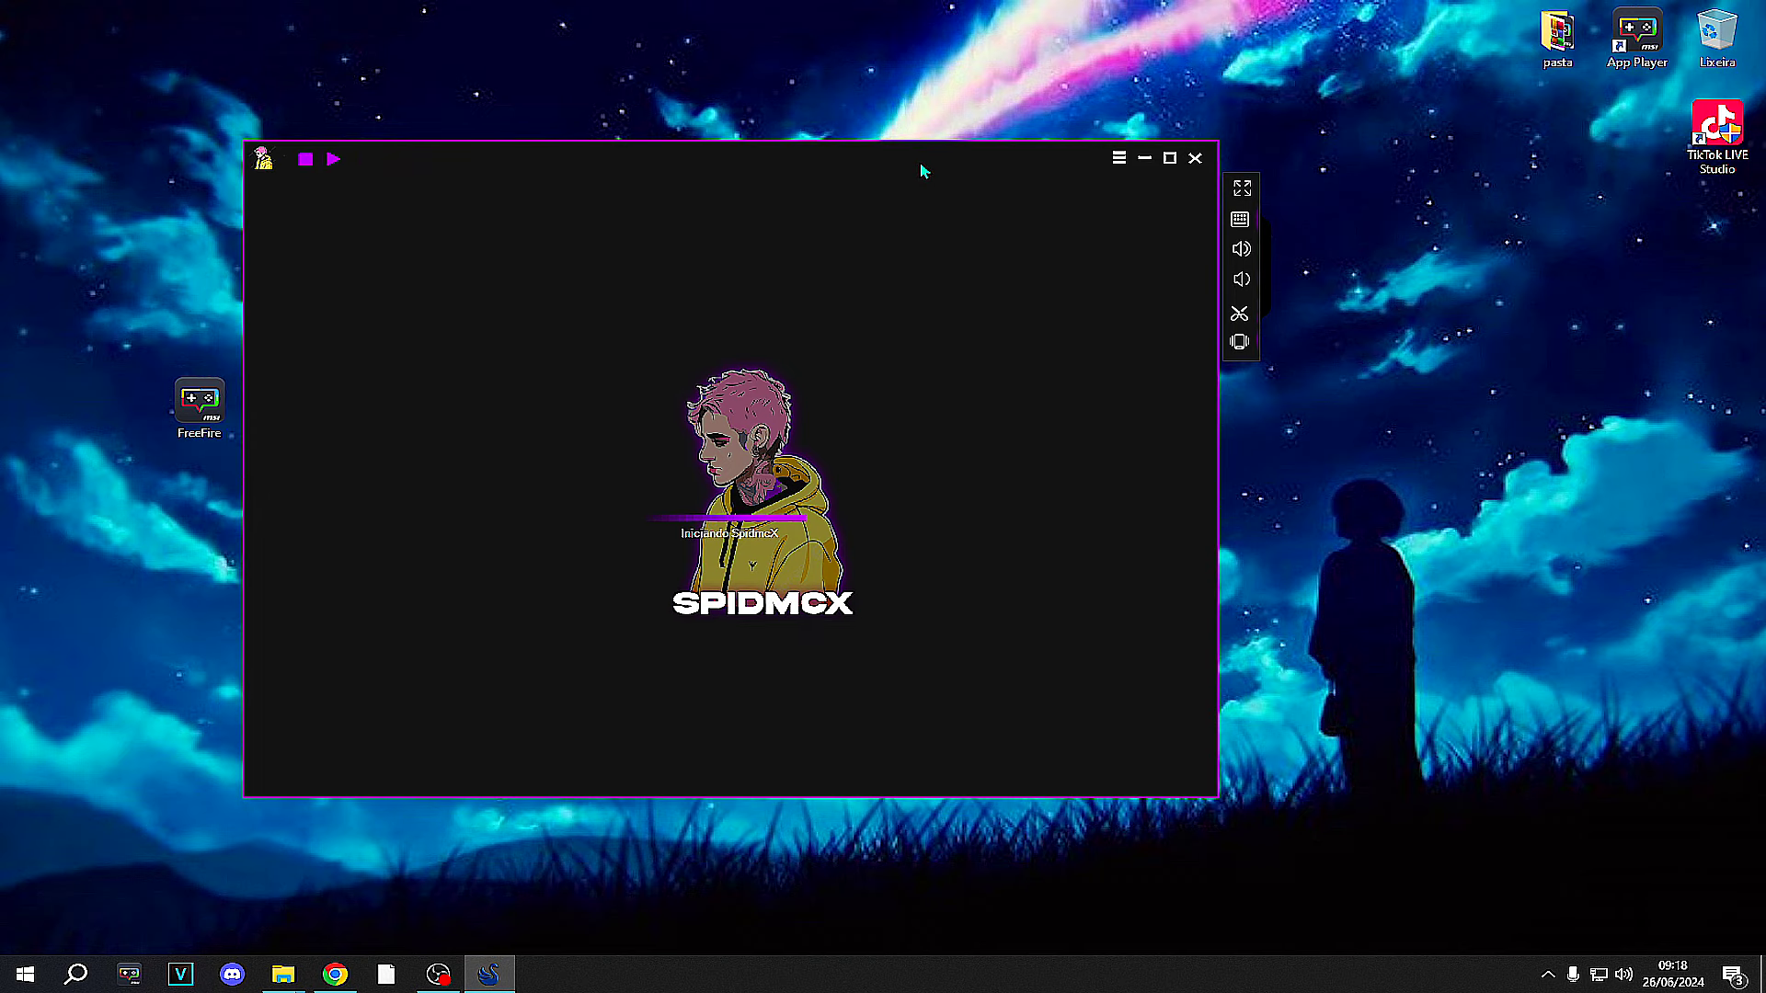
drag(731, 774, 700, 519)
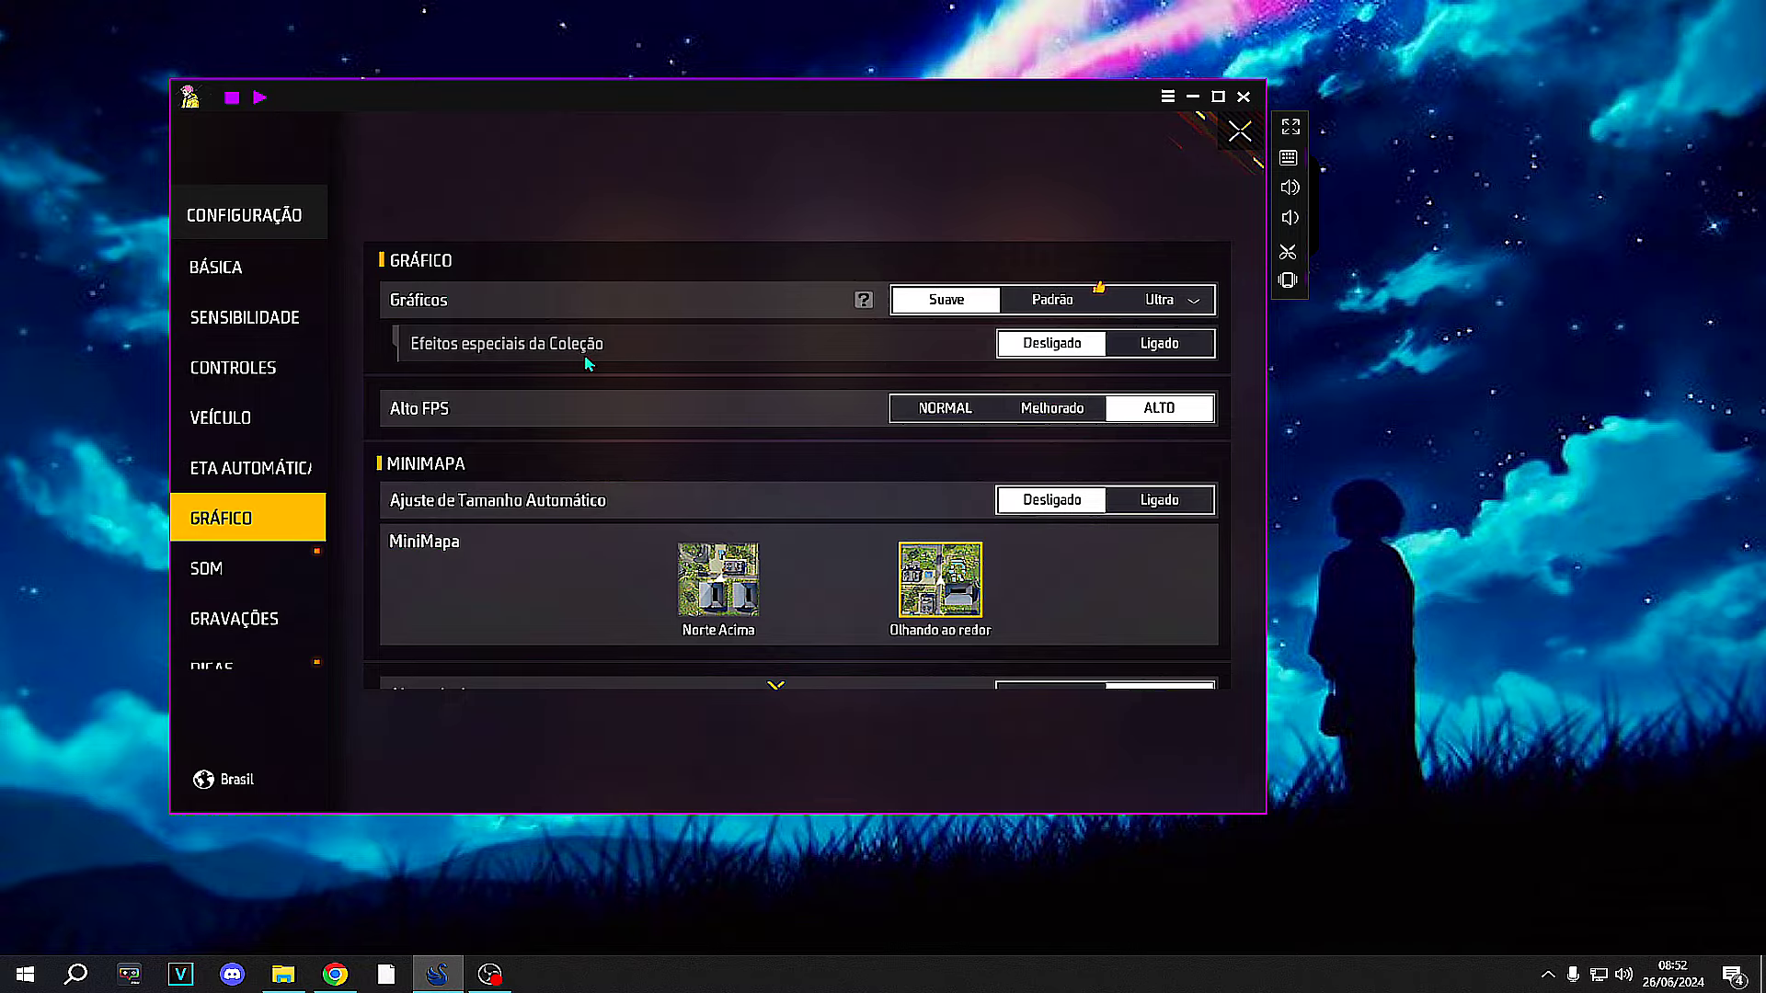
Close the graphics settings, start a Battle Royale match on Bermuda and dismiss the Ilha da Nostalgia event banner
click(1240, 132)
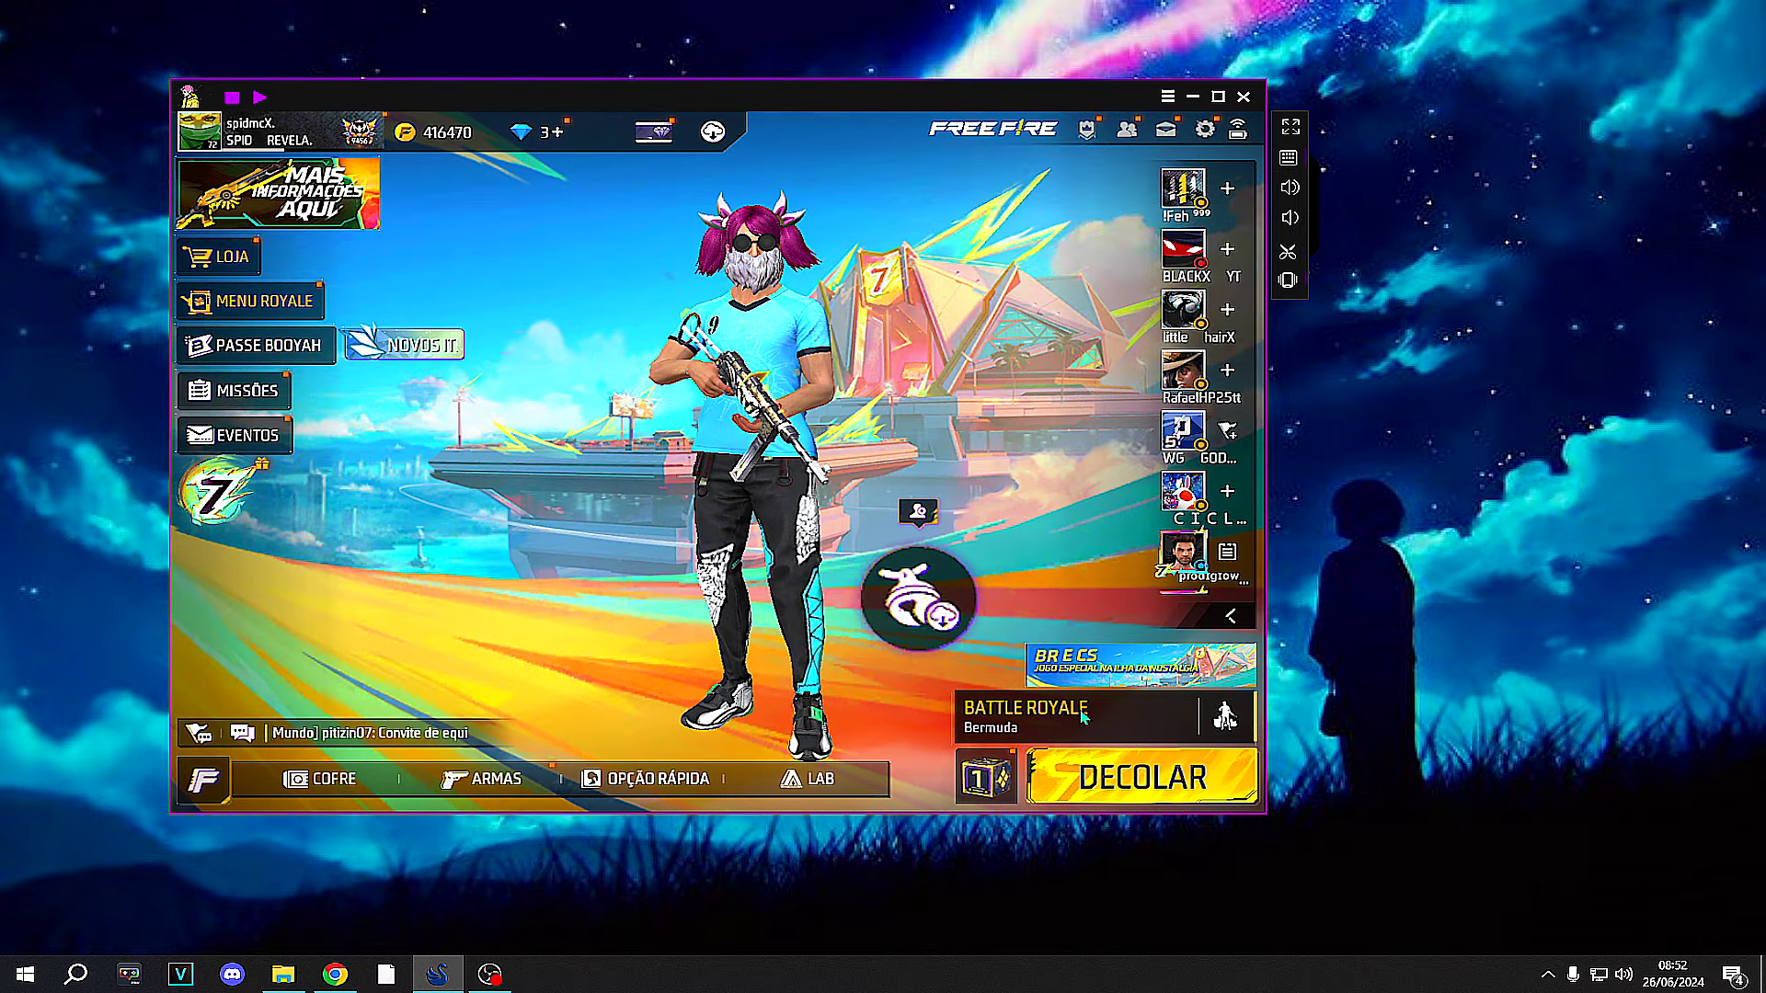
click(1141, 777)
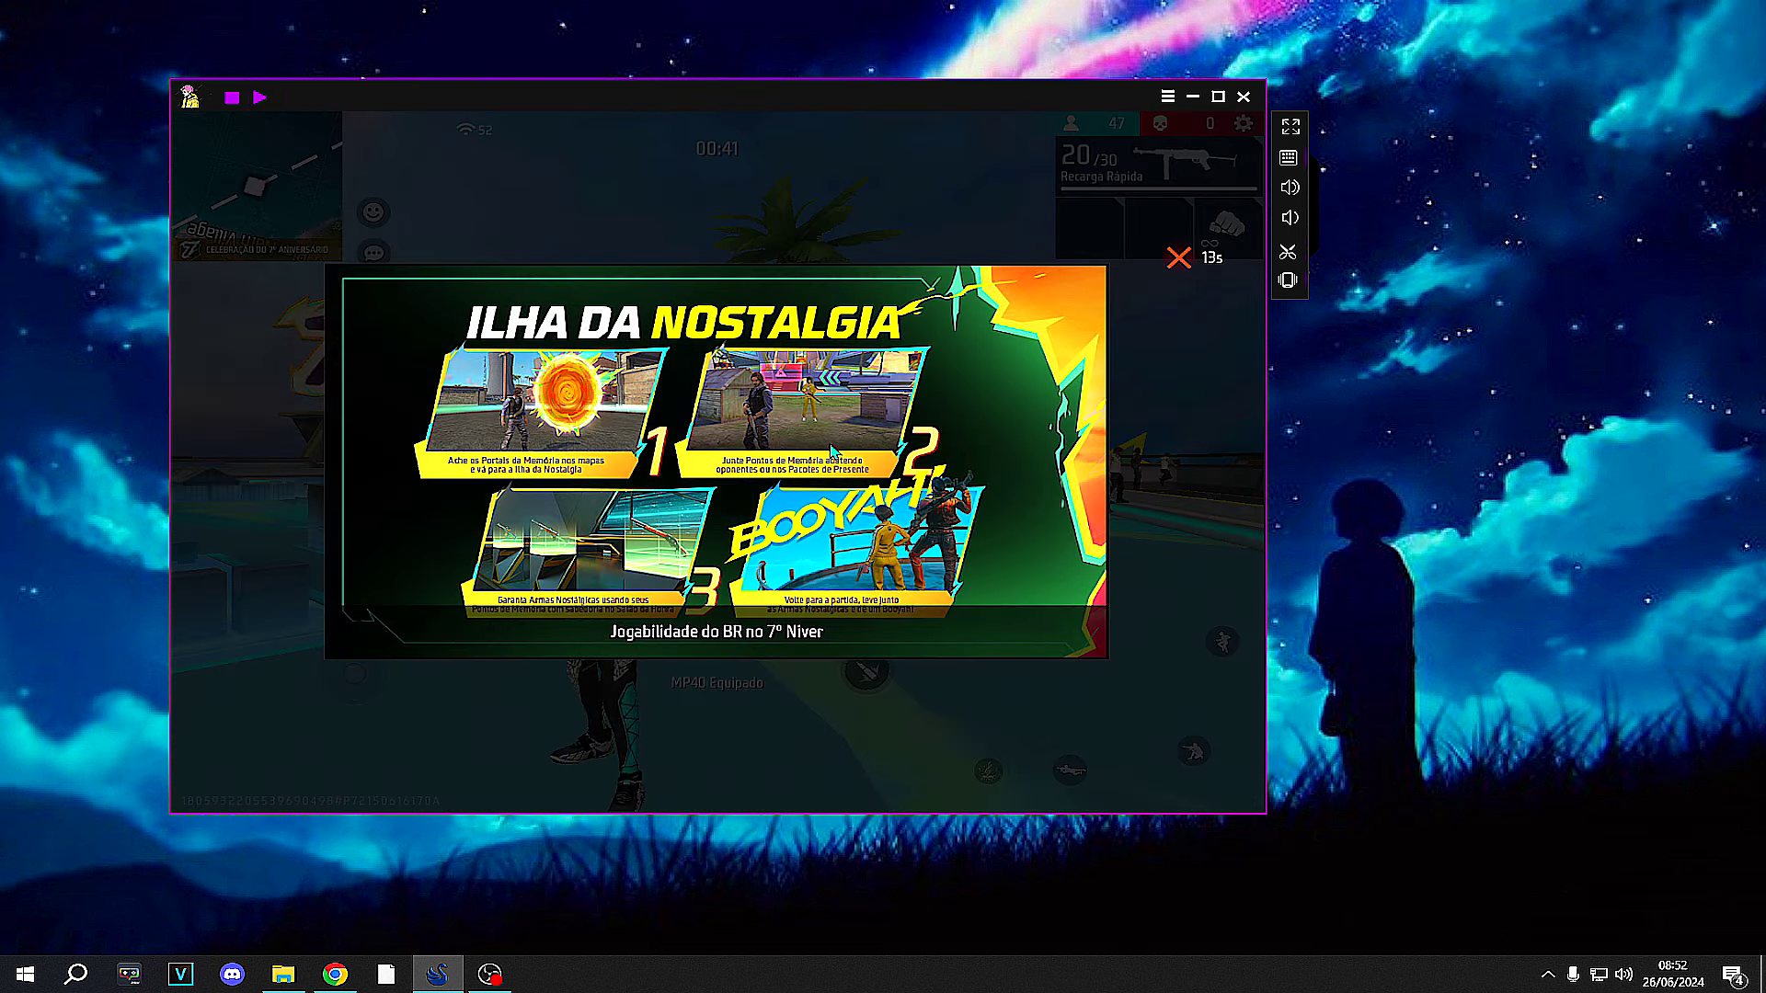
click(831, 450)
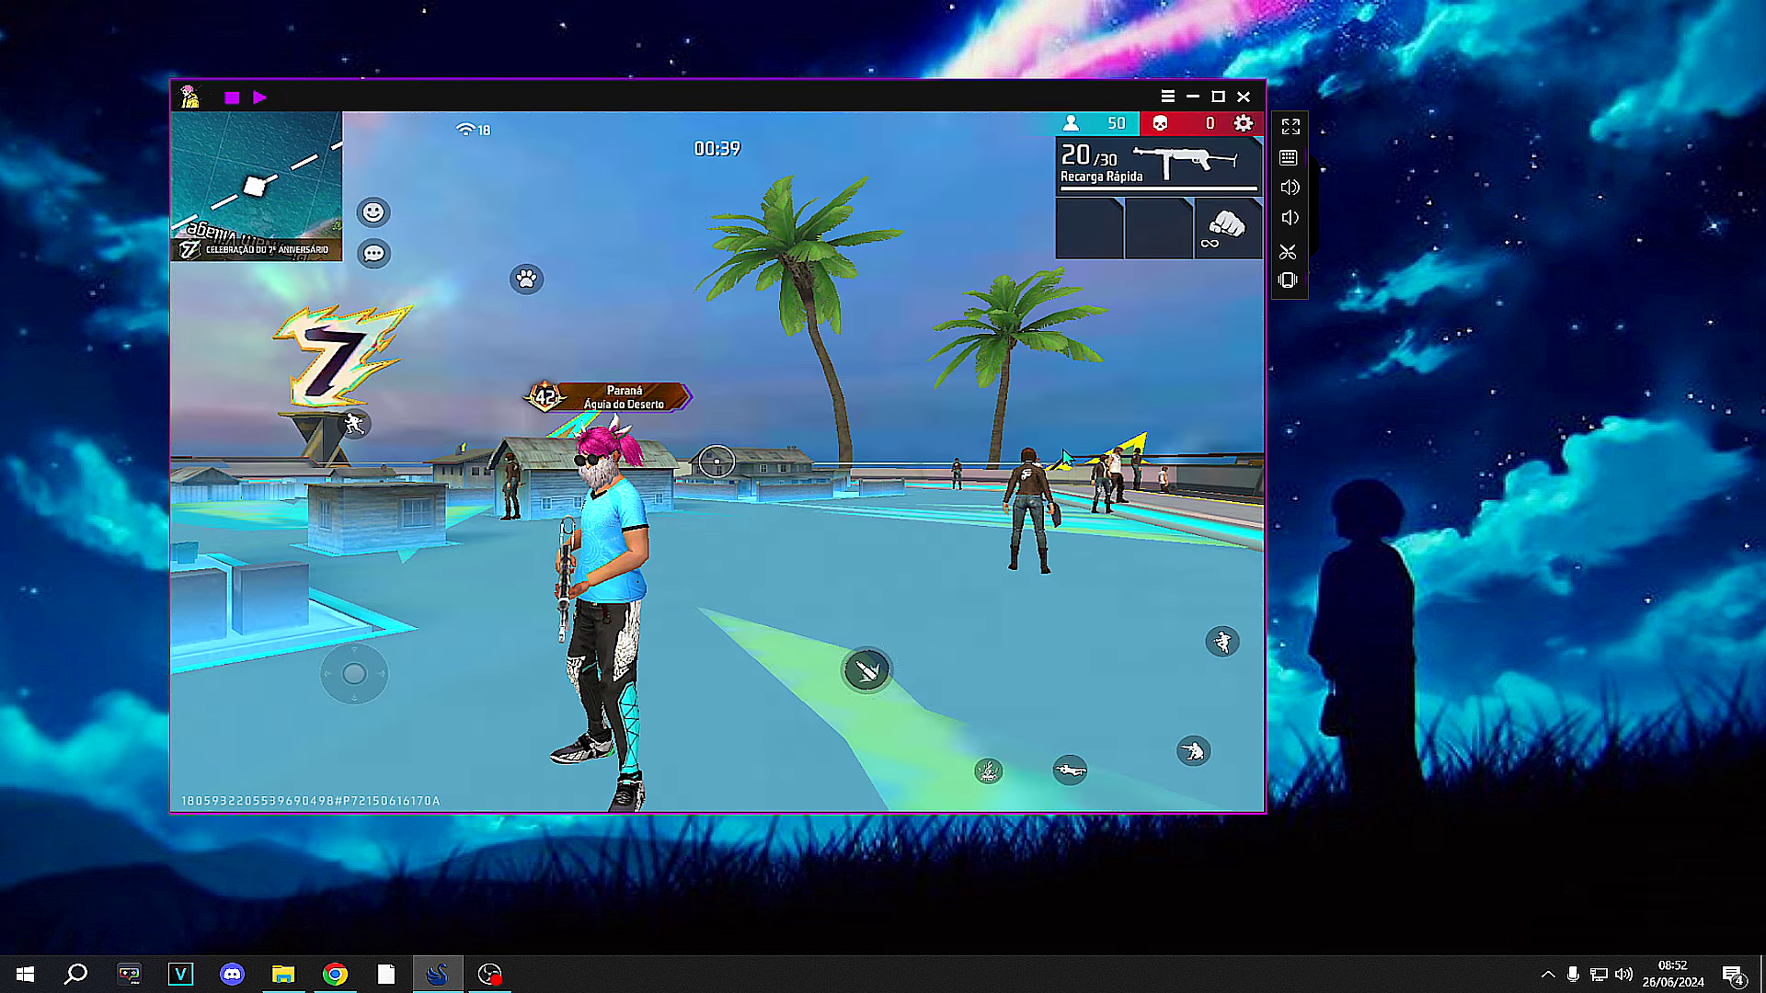
Switch the character to bare fists and run forward across the starting island while jumping
key(3)
key(w)
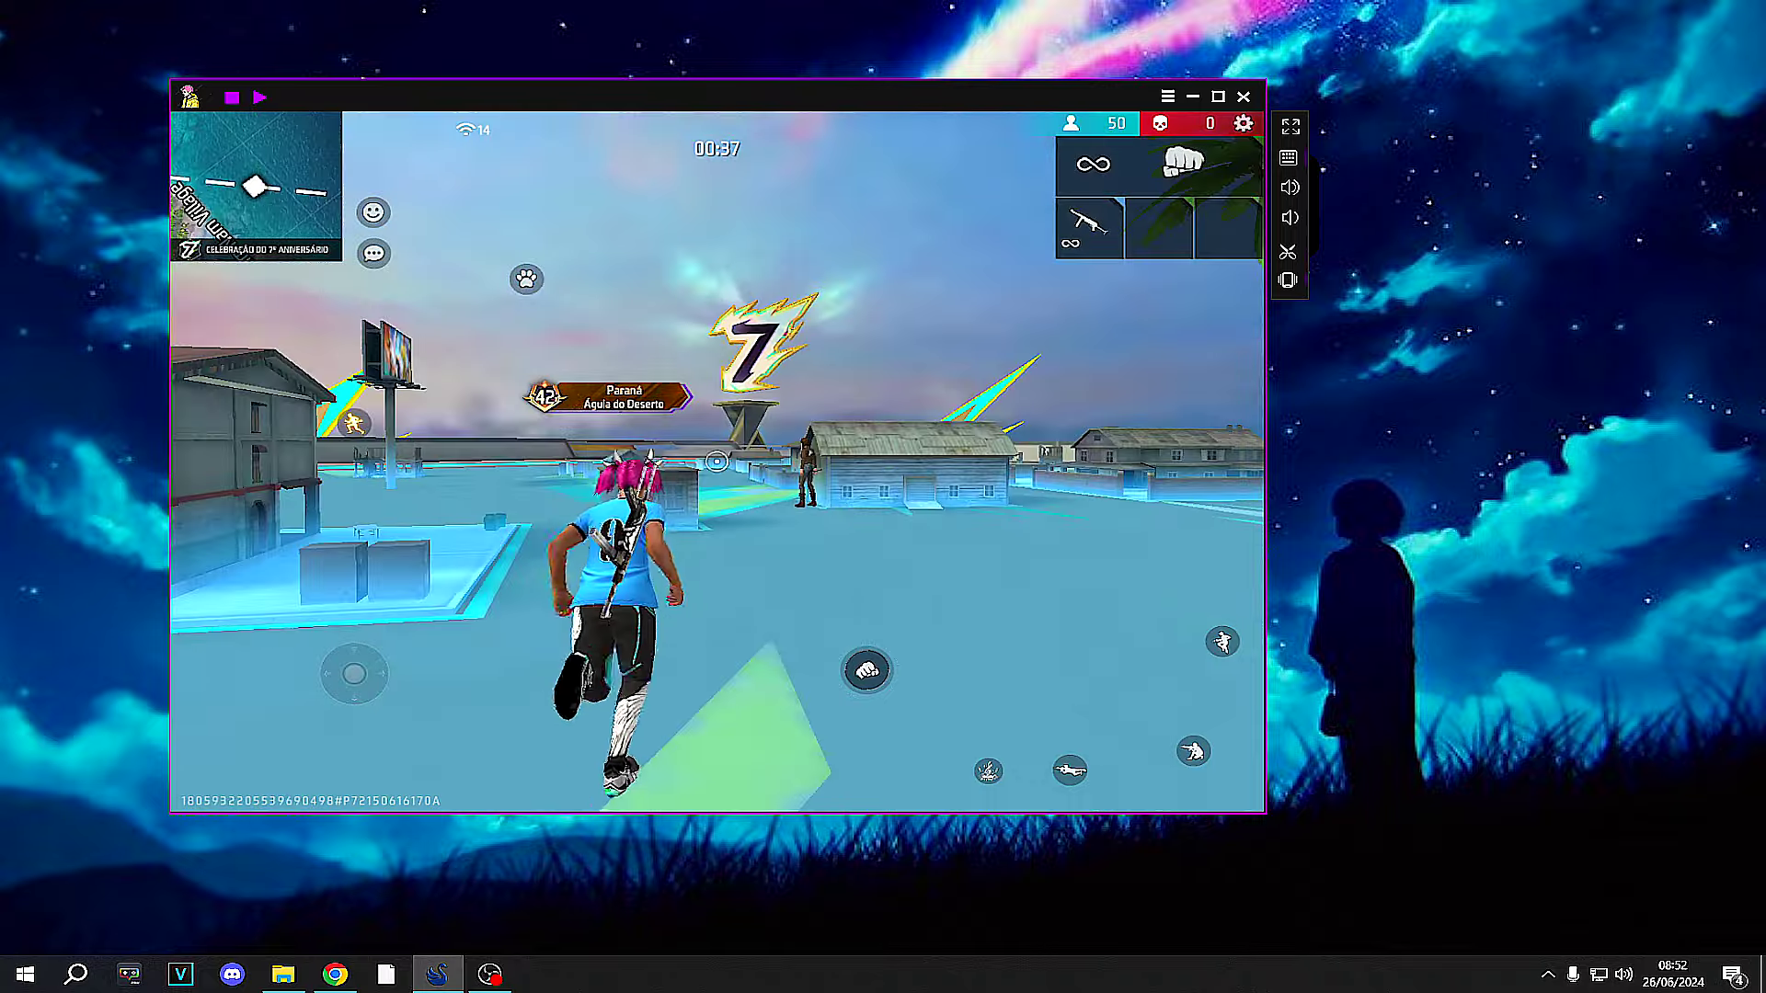
key(space)
key(space)
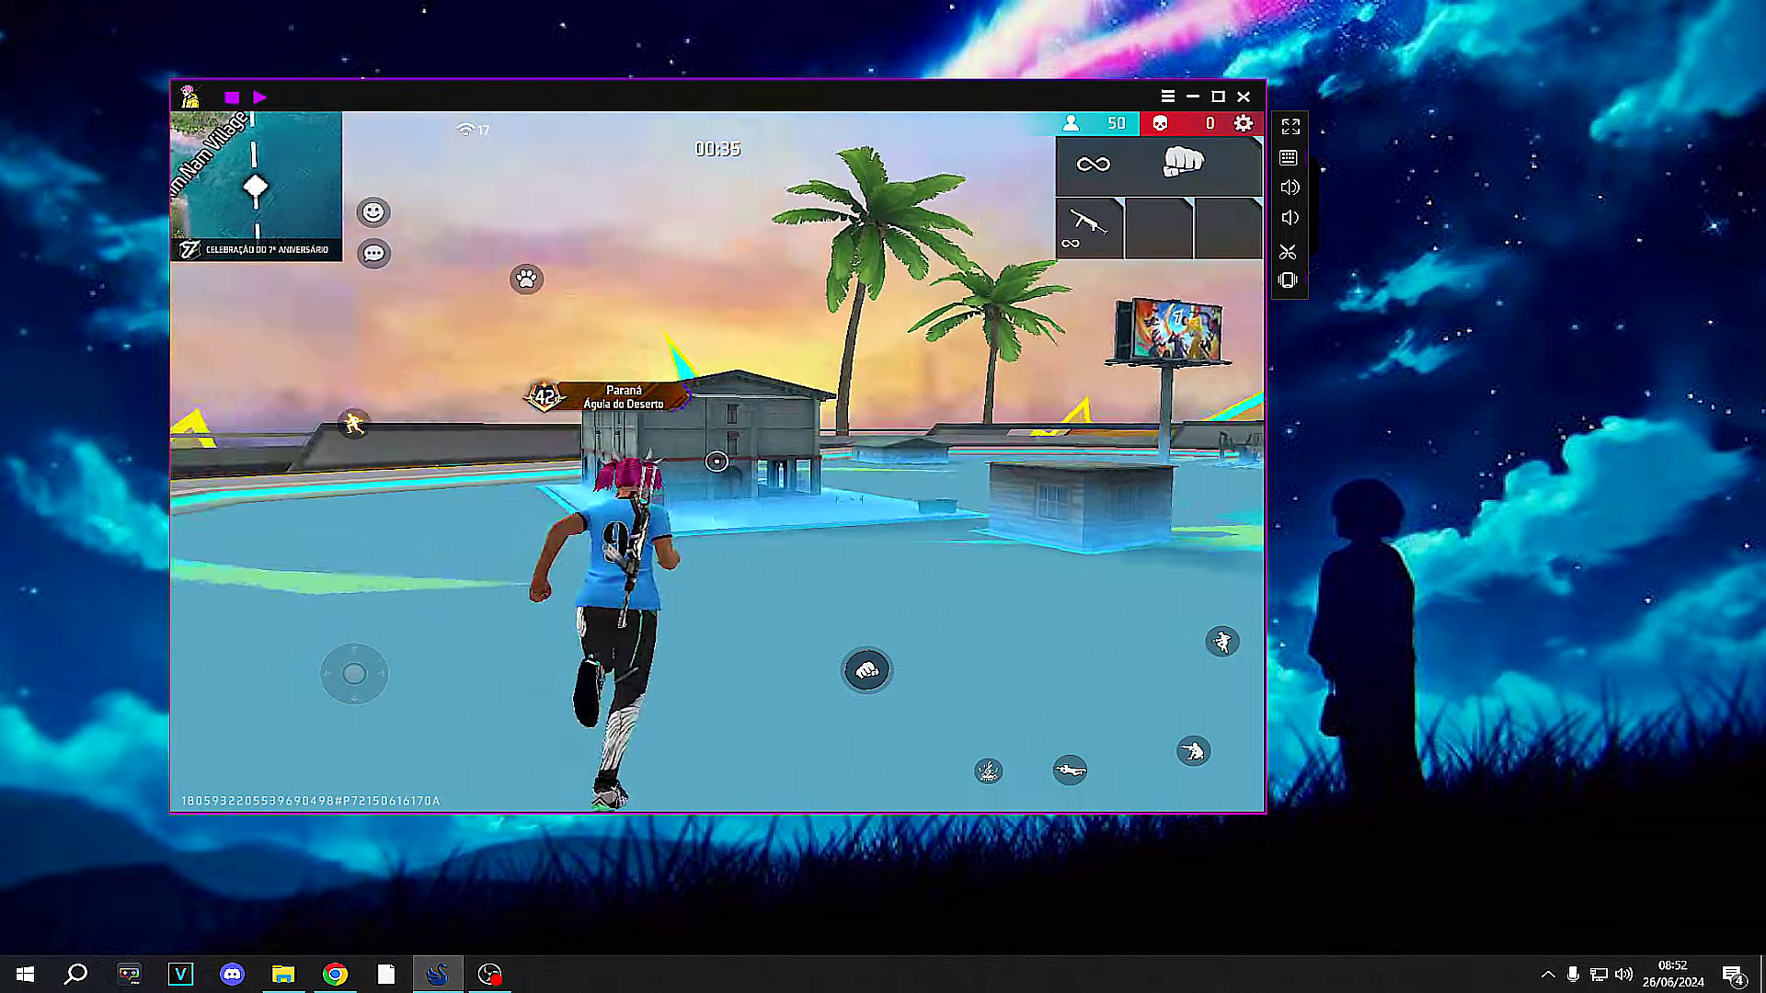
key(space)
key(space)
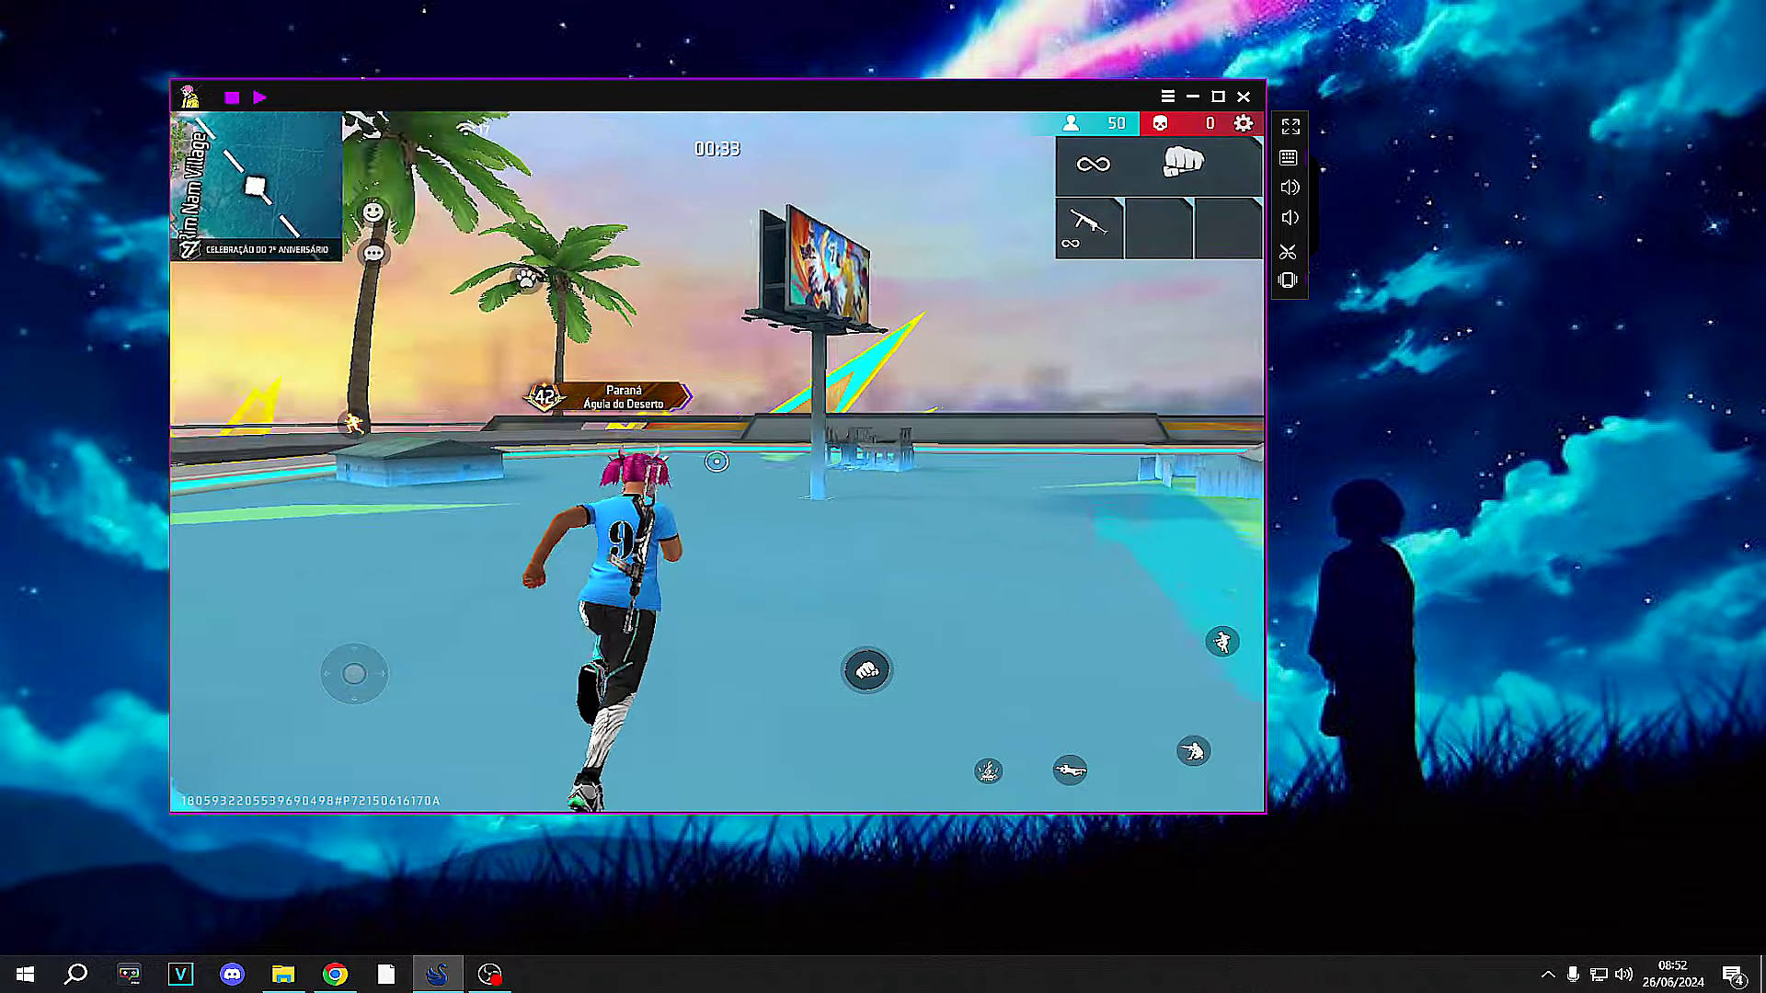
Open the in-match settings and examine the sensitivity values and the shooting and assistance control options
click(1243, 123)
click(244, 267)
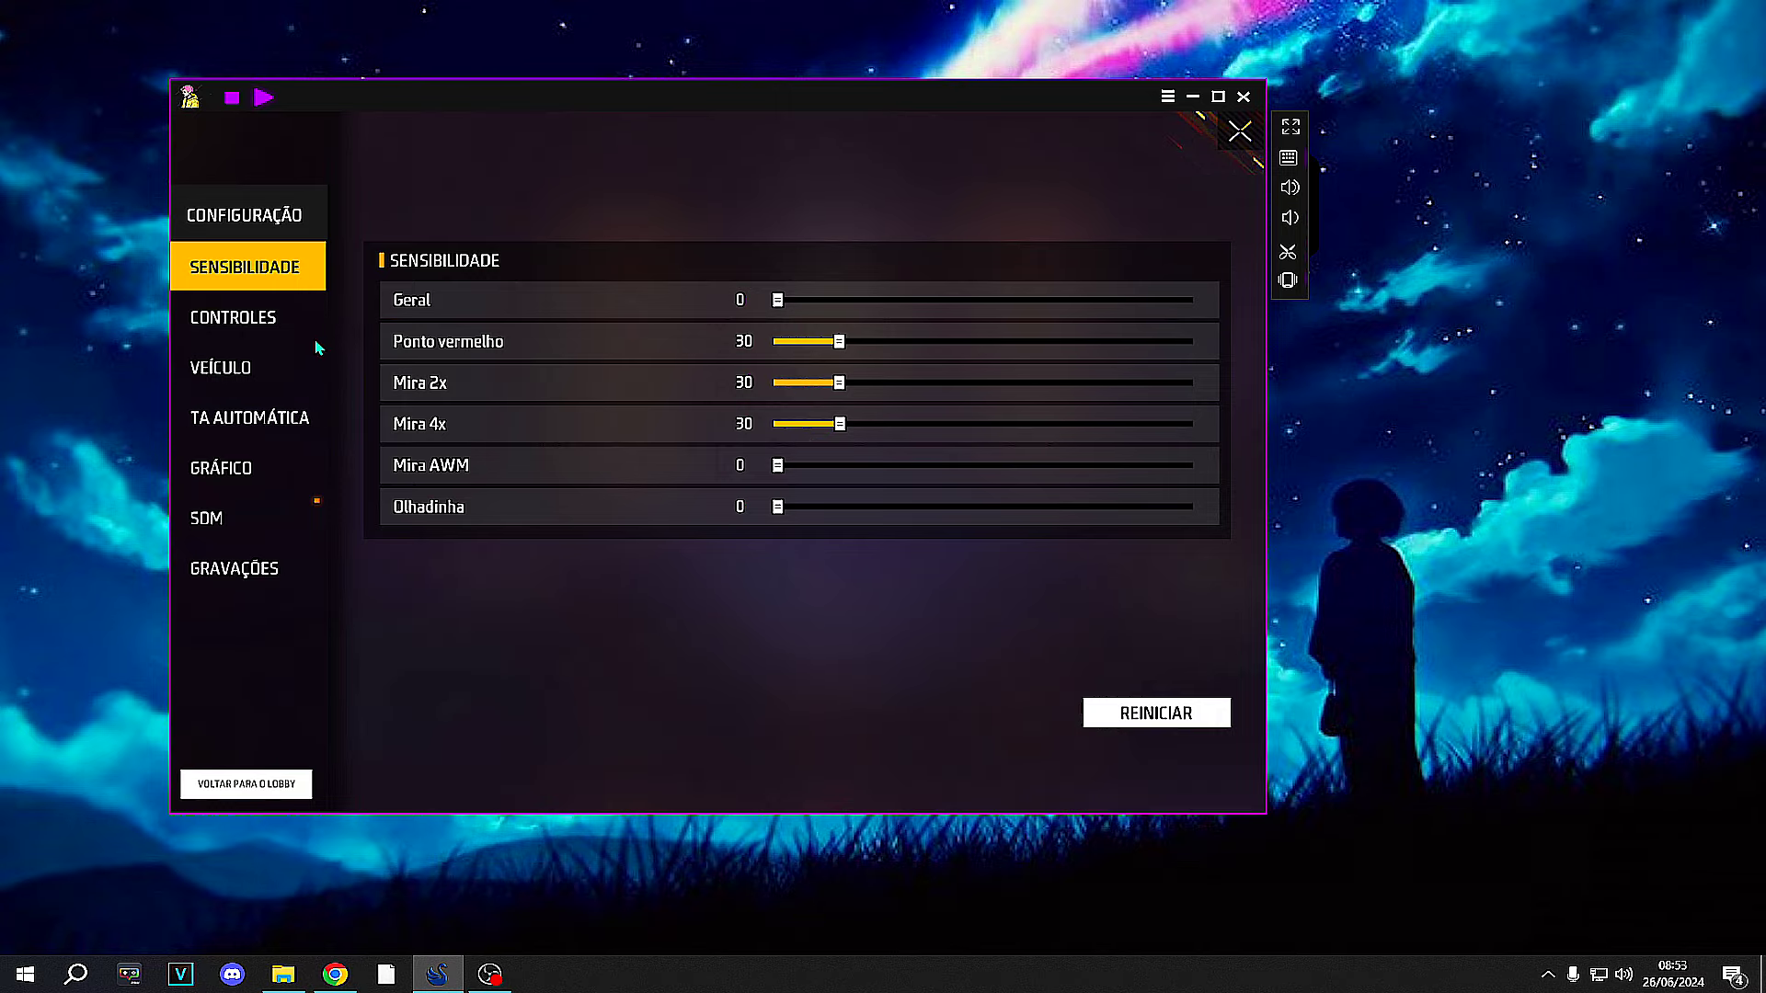
click(281, 319)
scroll(915, 563, down, 2)
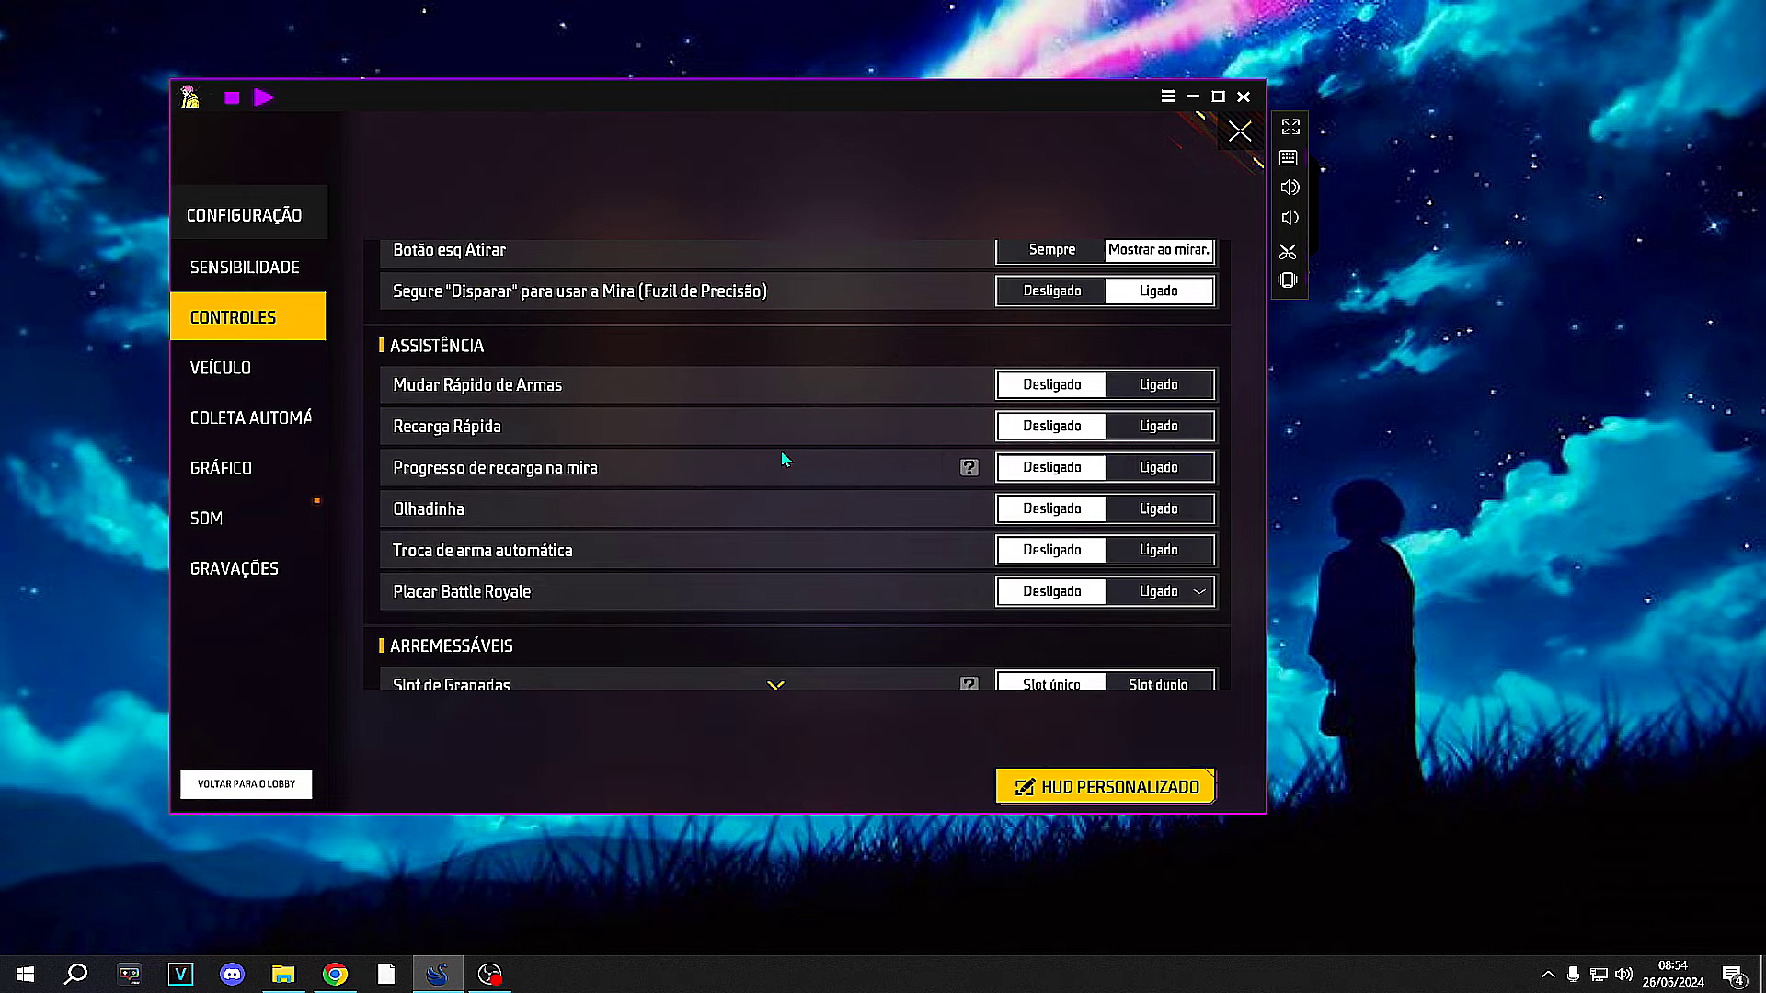
scroll(879, 533, up, 2)
Set the first Tipo de mira option under the Visual controls to Clássico and close the settings
scroll(878, 546, down, 6)
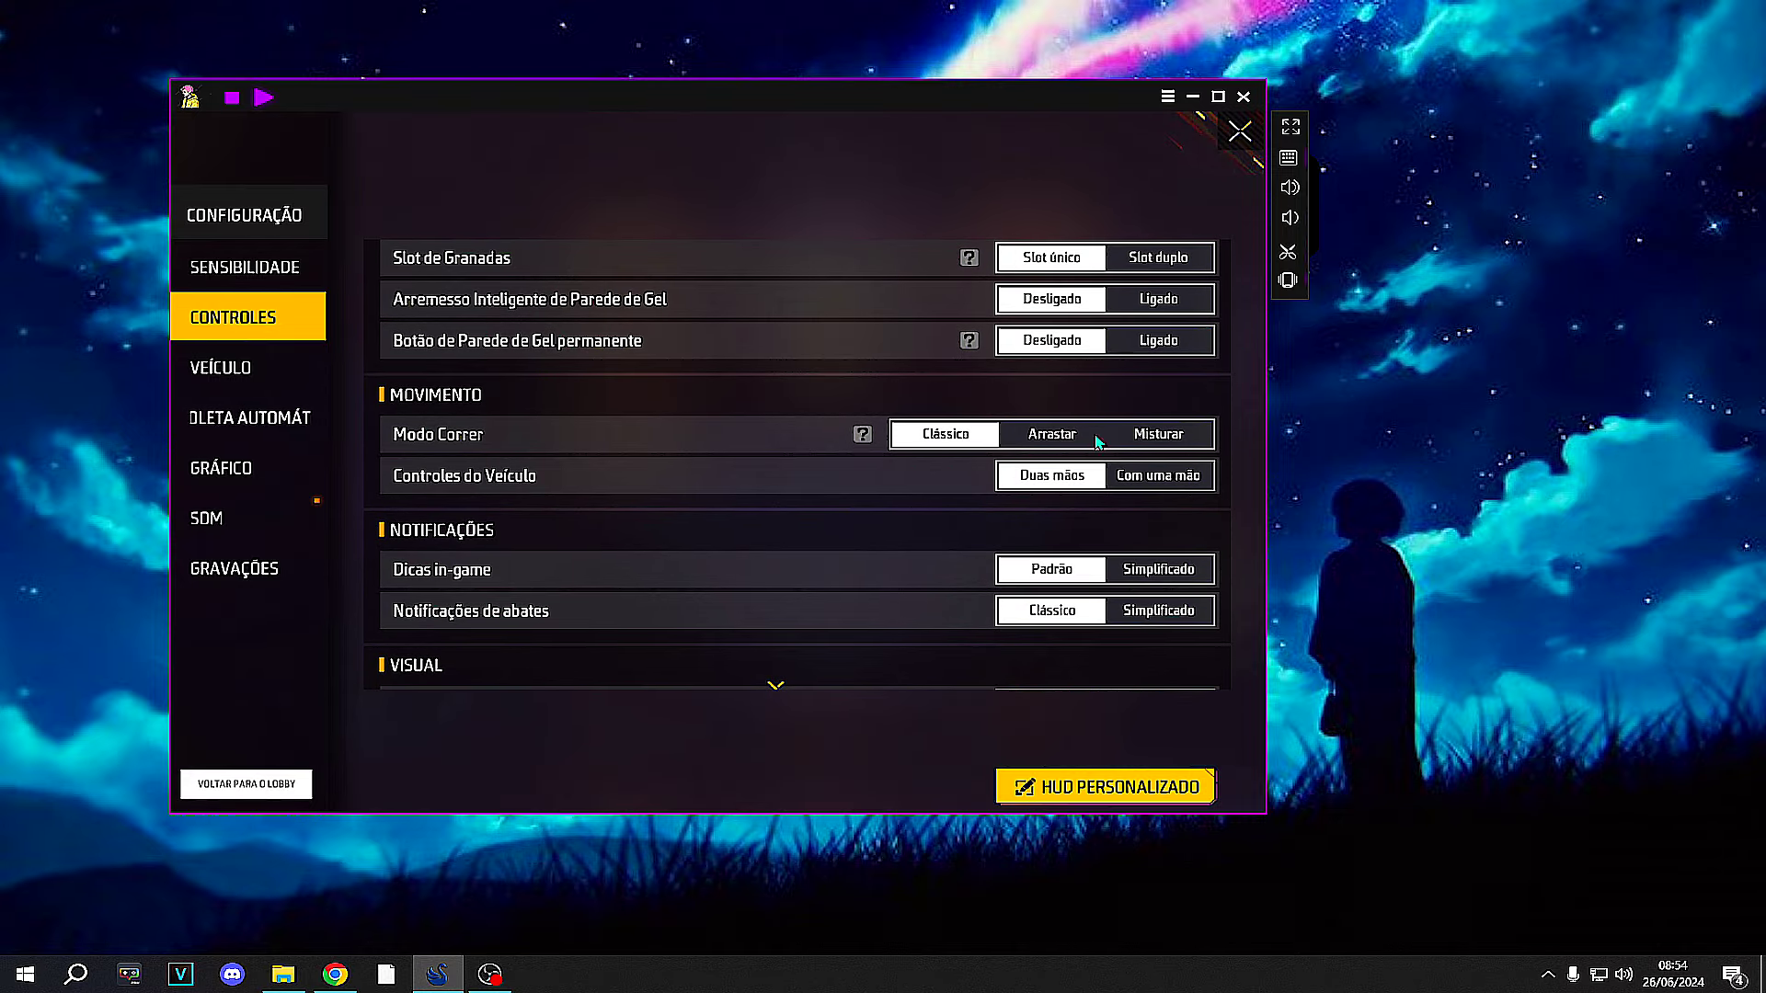
scroll(867, 485, down, 2)
scroll(863, 460, down, 3)
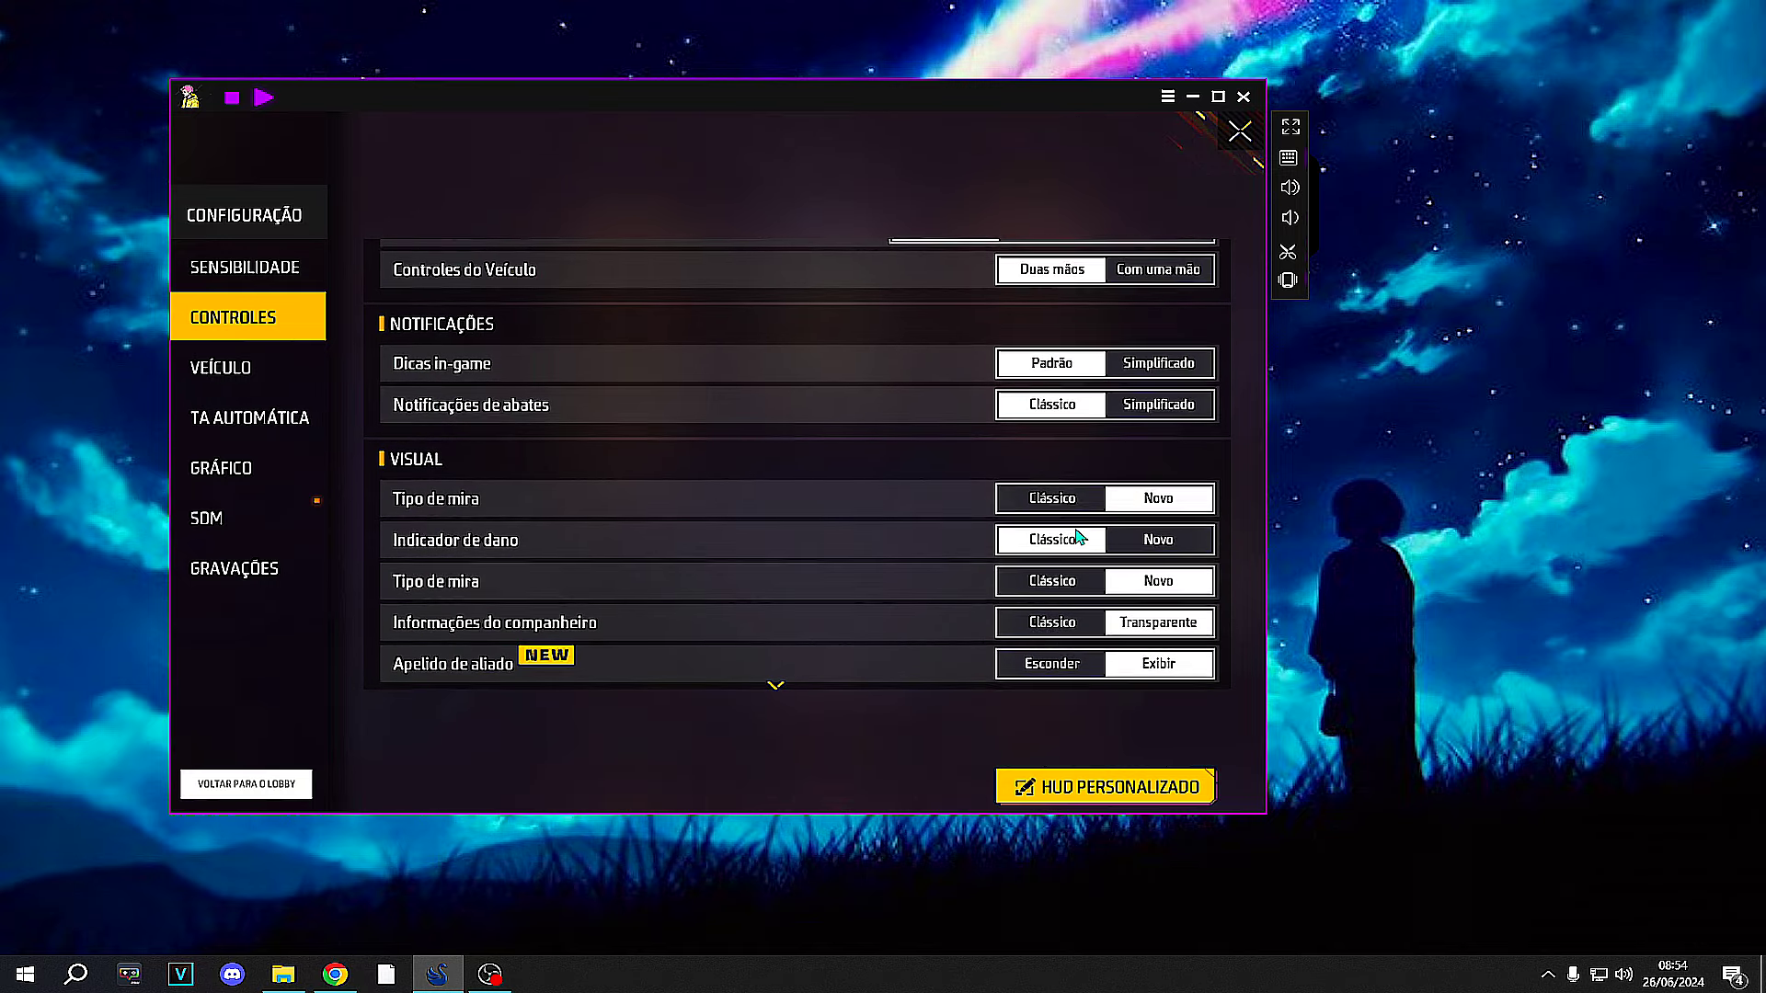
click(1067, 506)
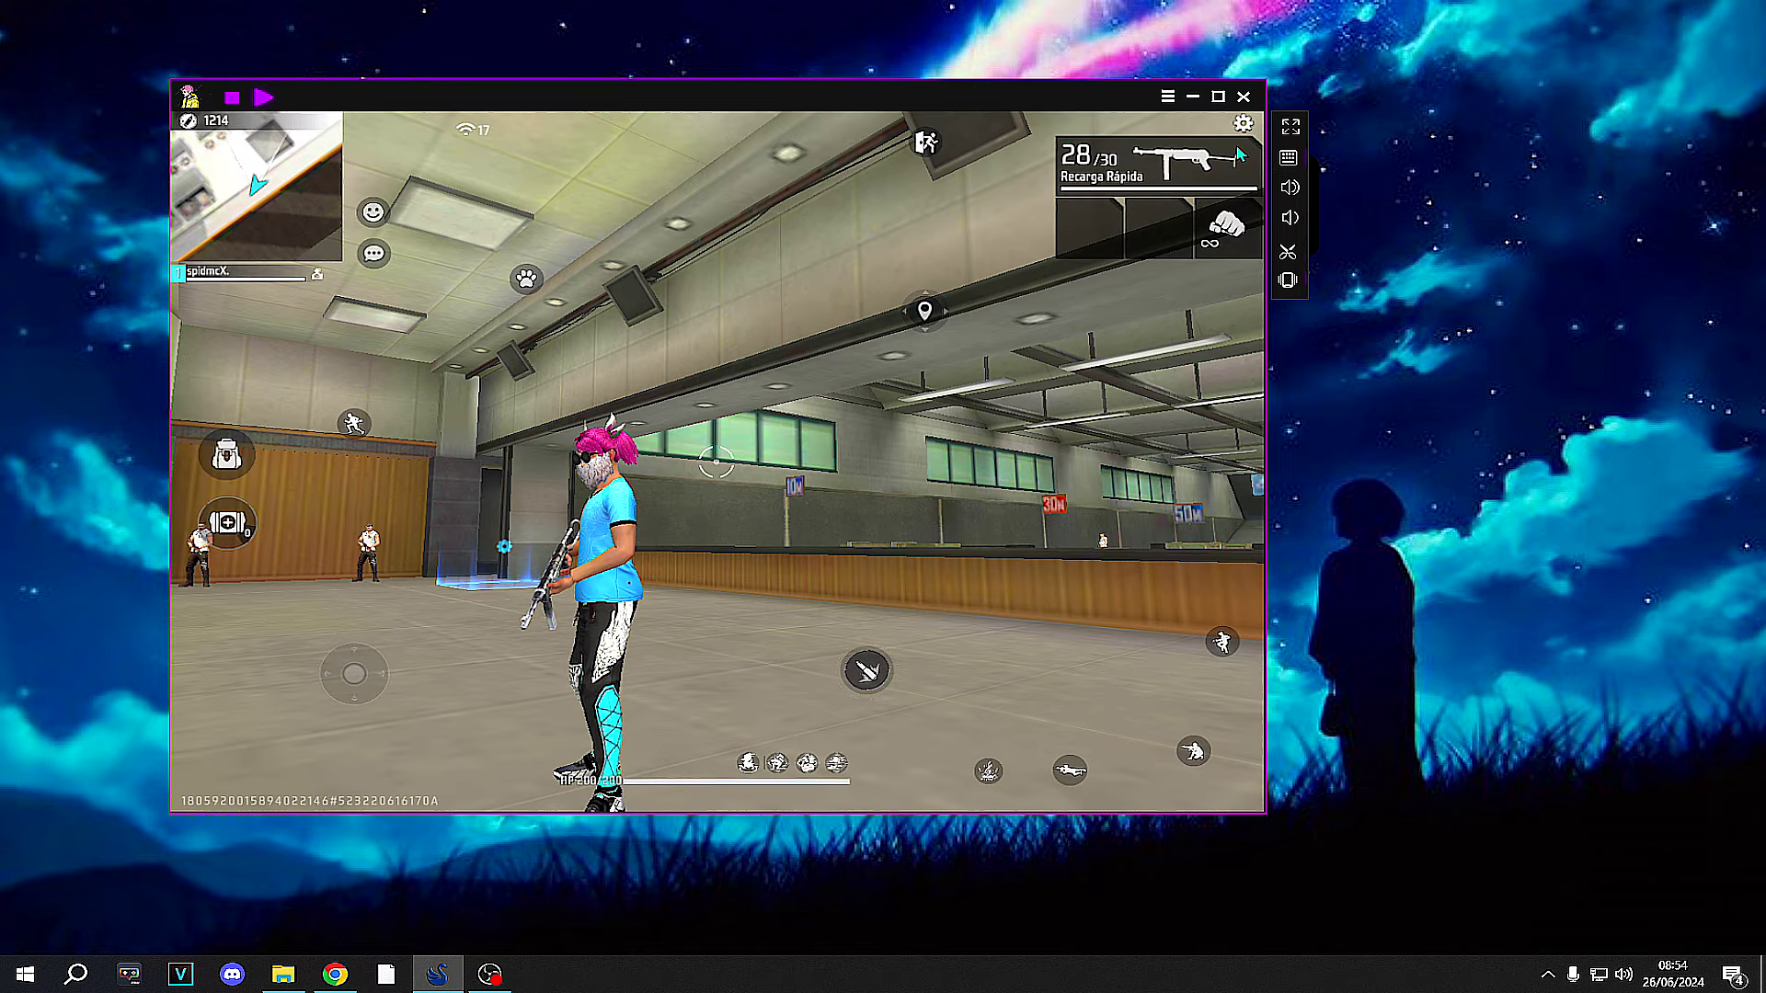
click(1240, 132)
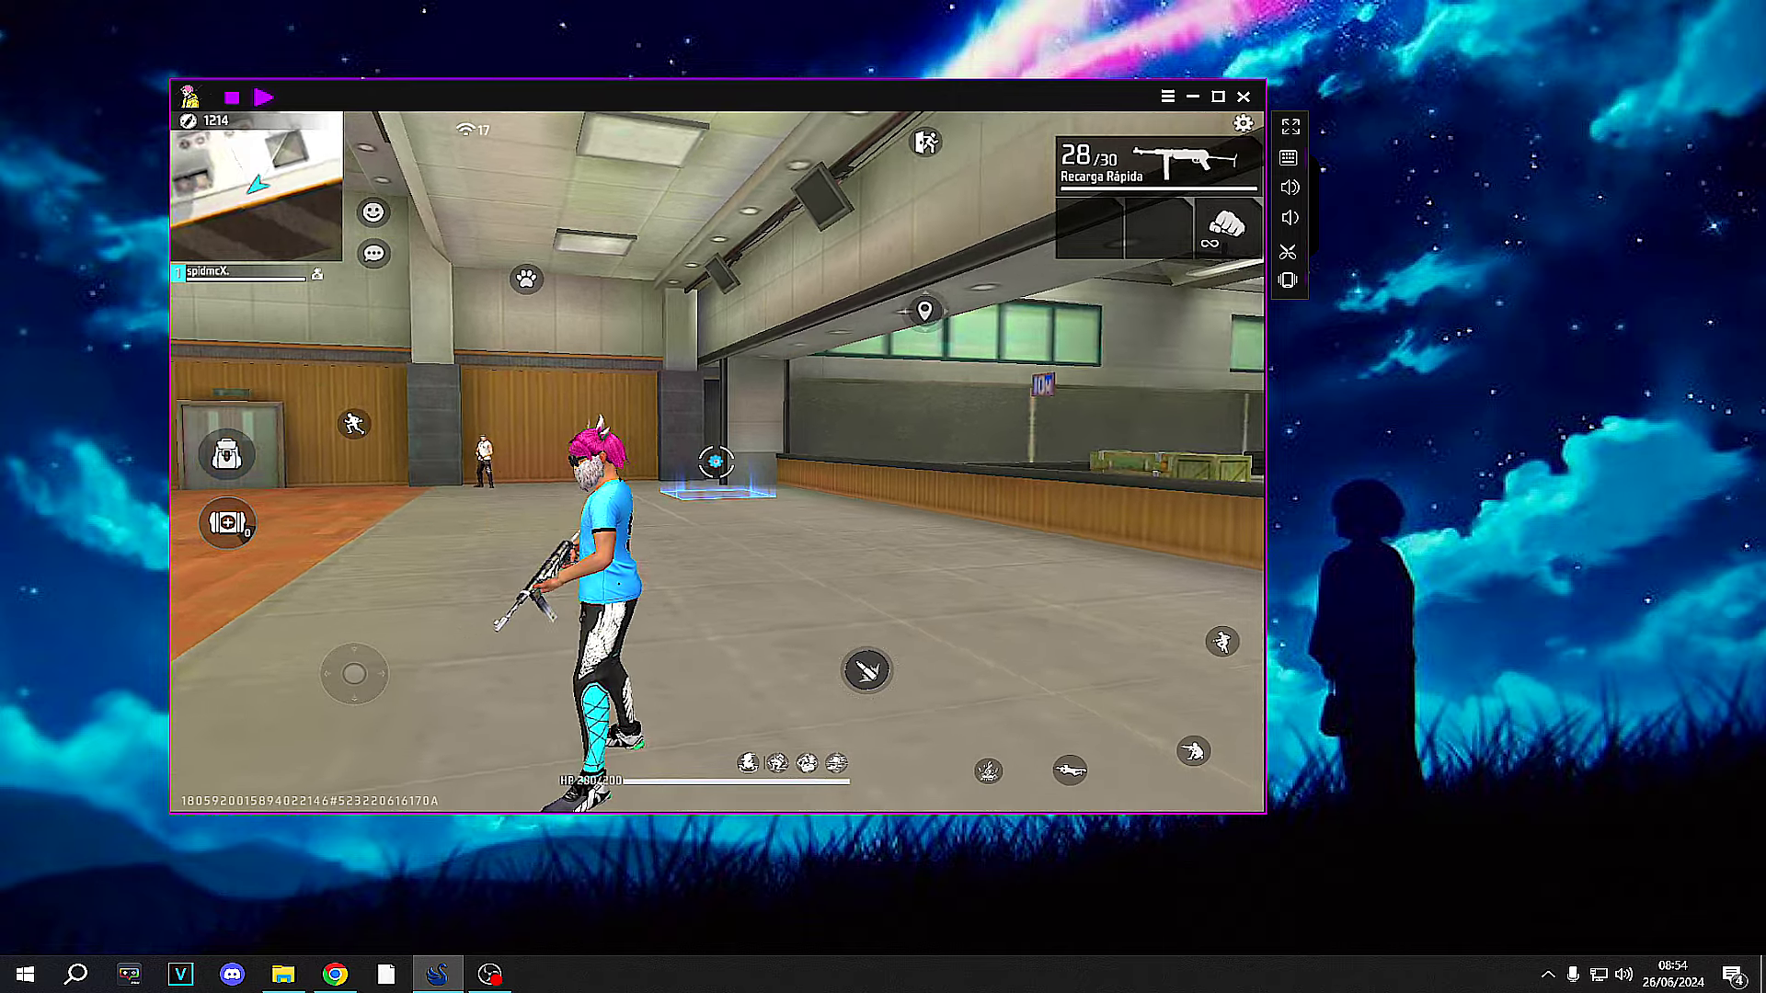
Test the crosshair while moving the character forward through the training hall
click(717, 461)
key(w)
click(716, 462)
key(ctrl)
Reopen the settings and review the Visual controls and the vehicle, automatic pickup and graphics pages
click(1247, 127)
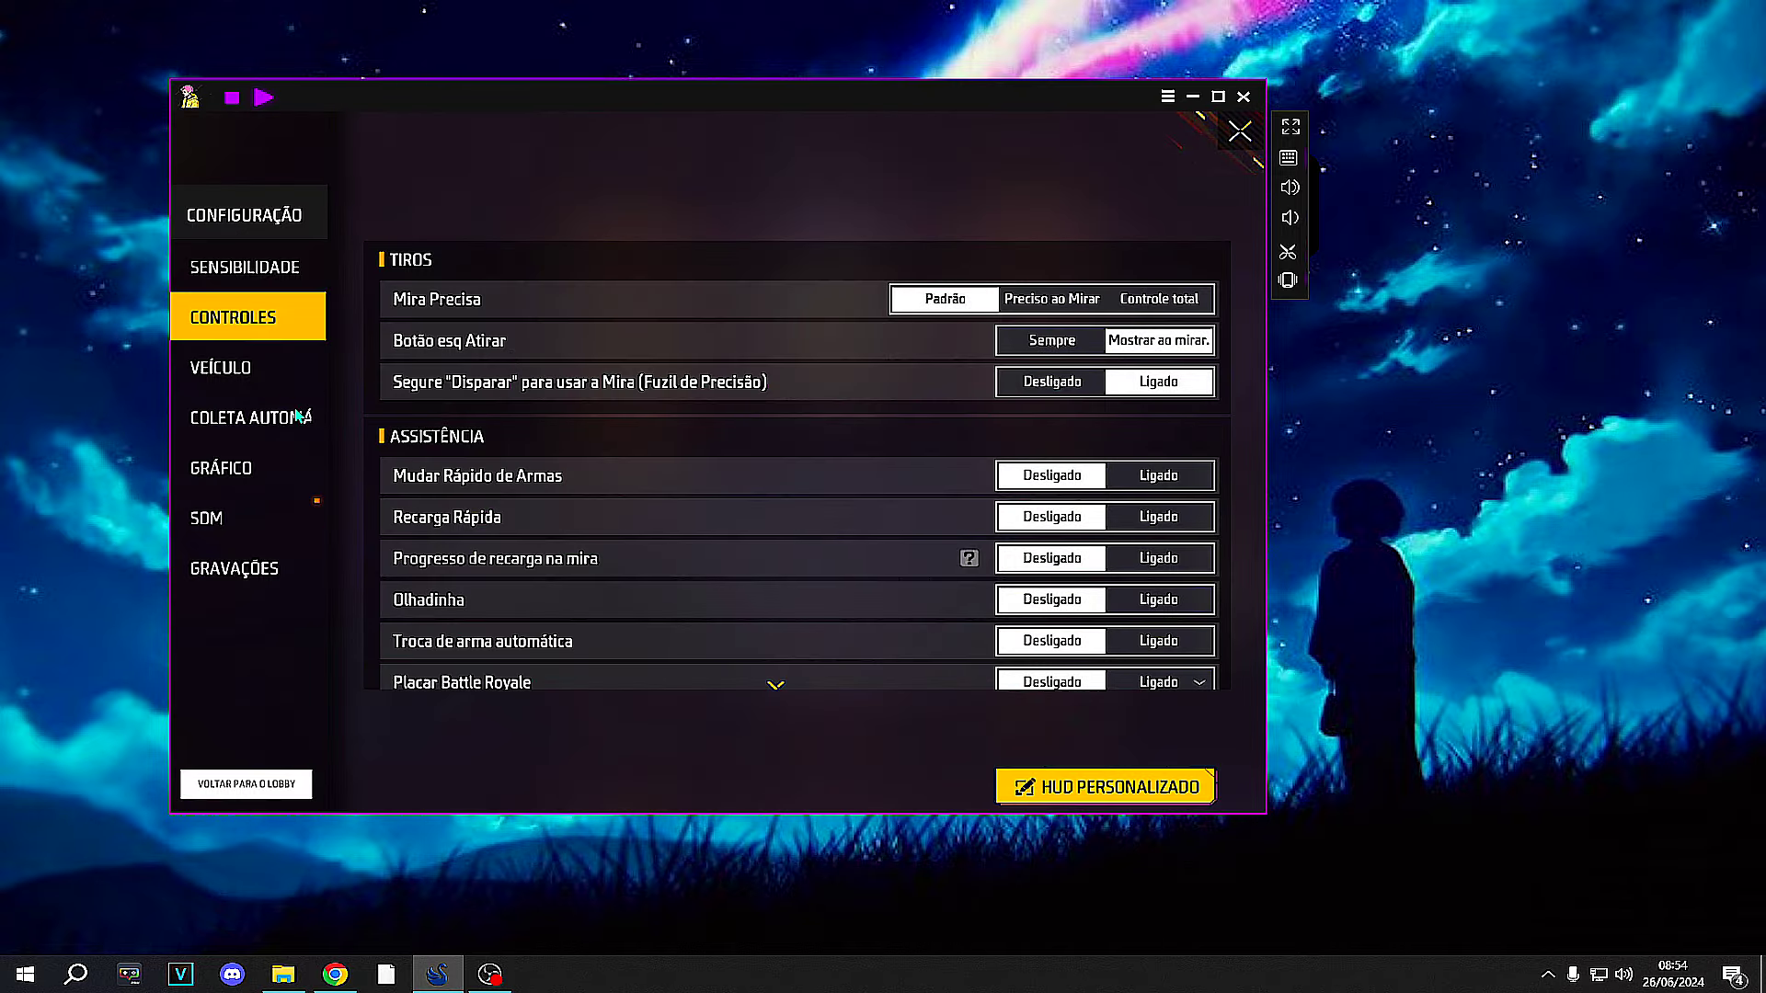
scroll(649, 395, down, 10)
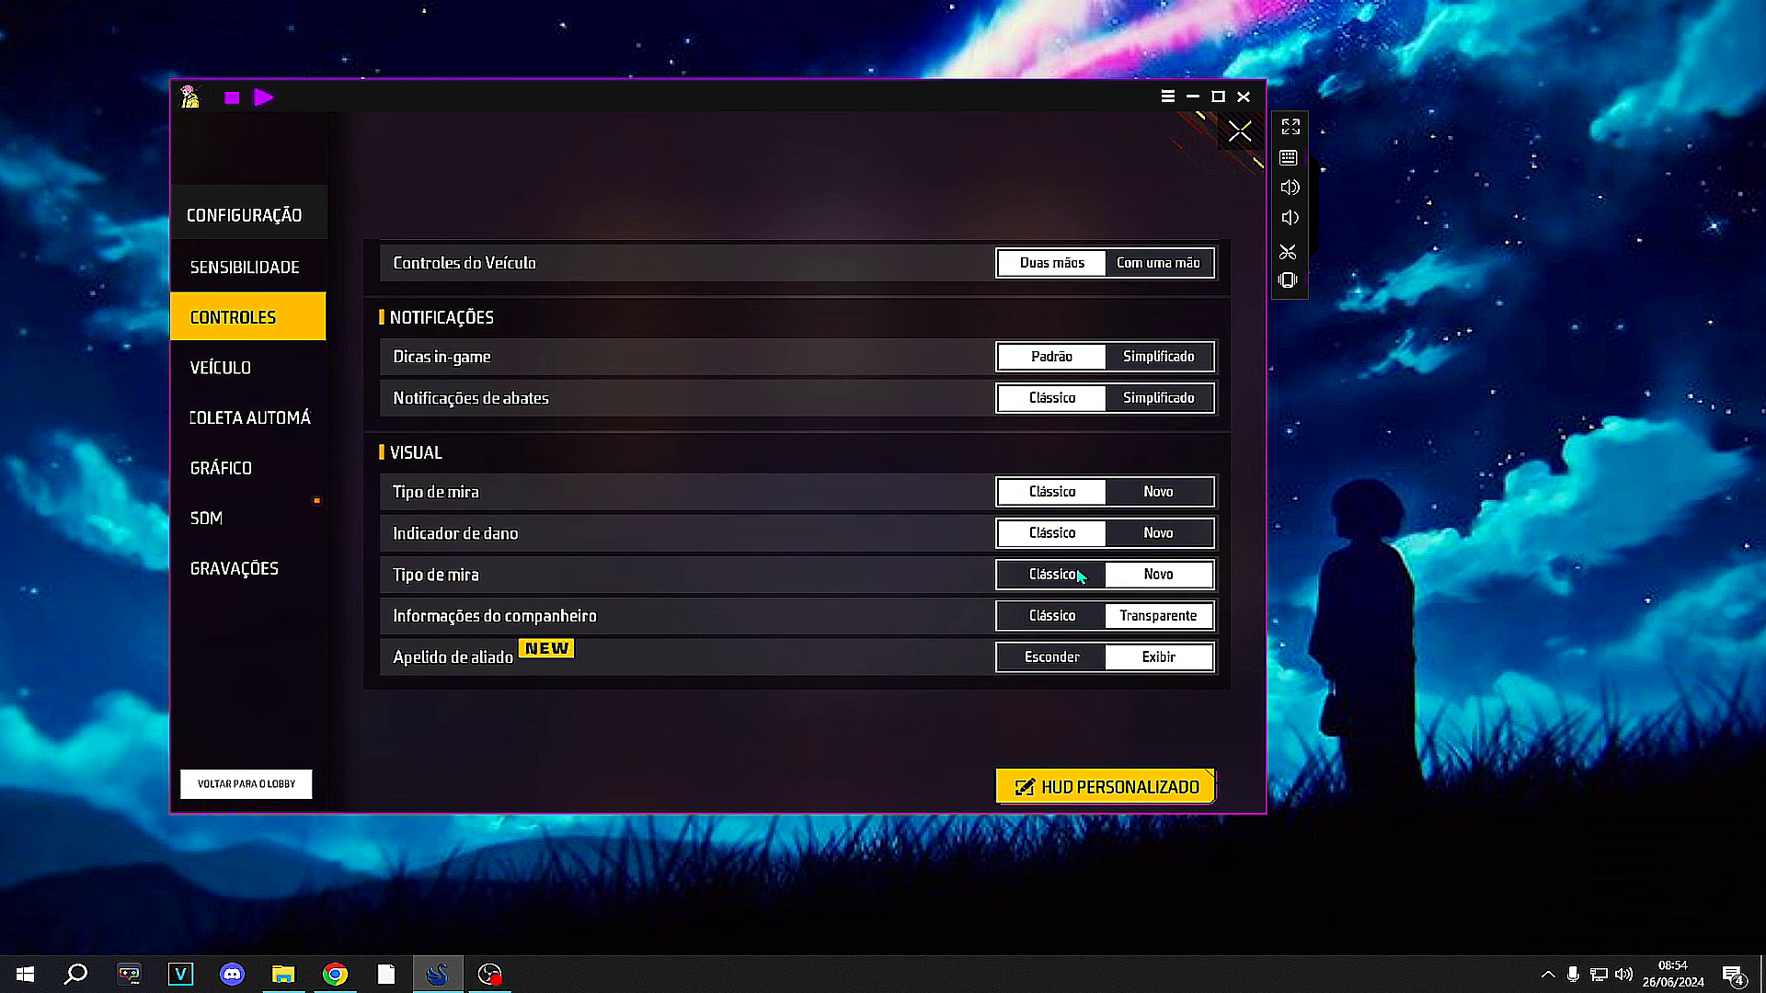
click(278, 381)
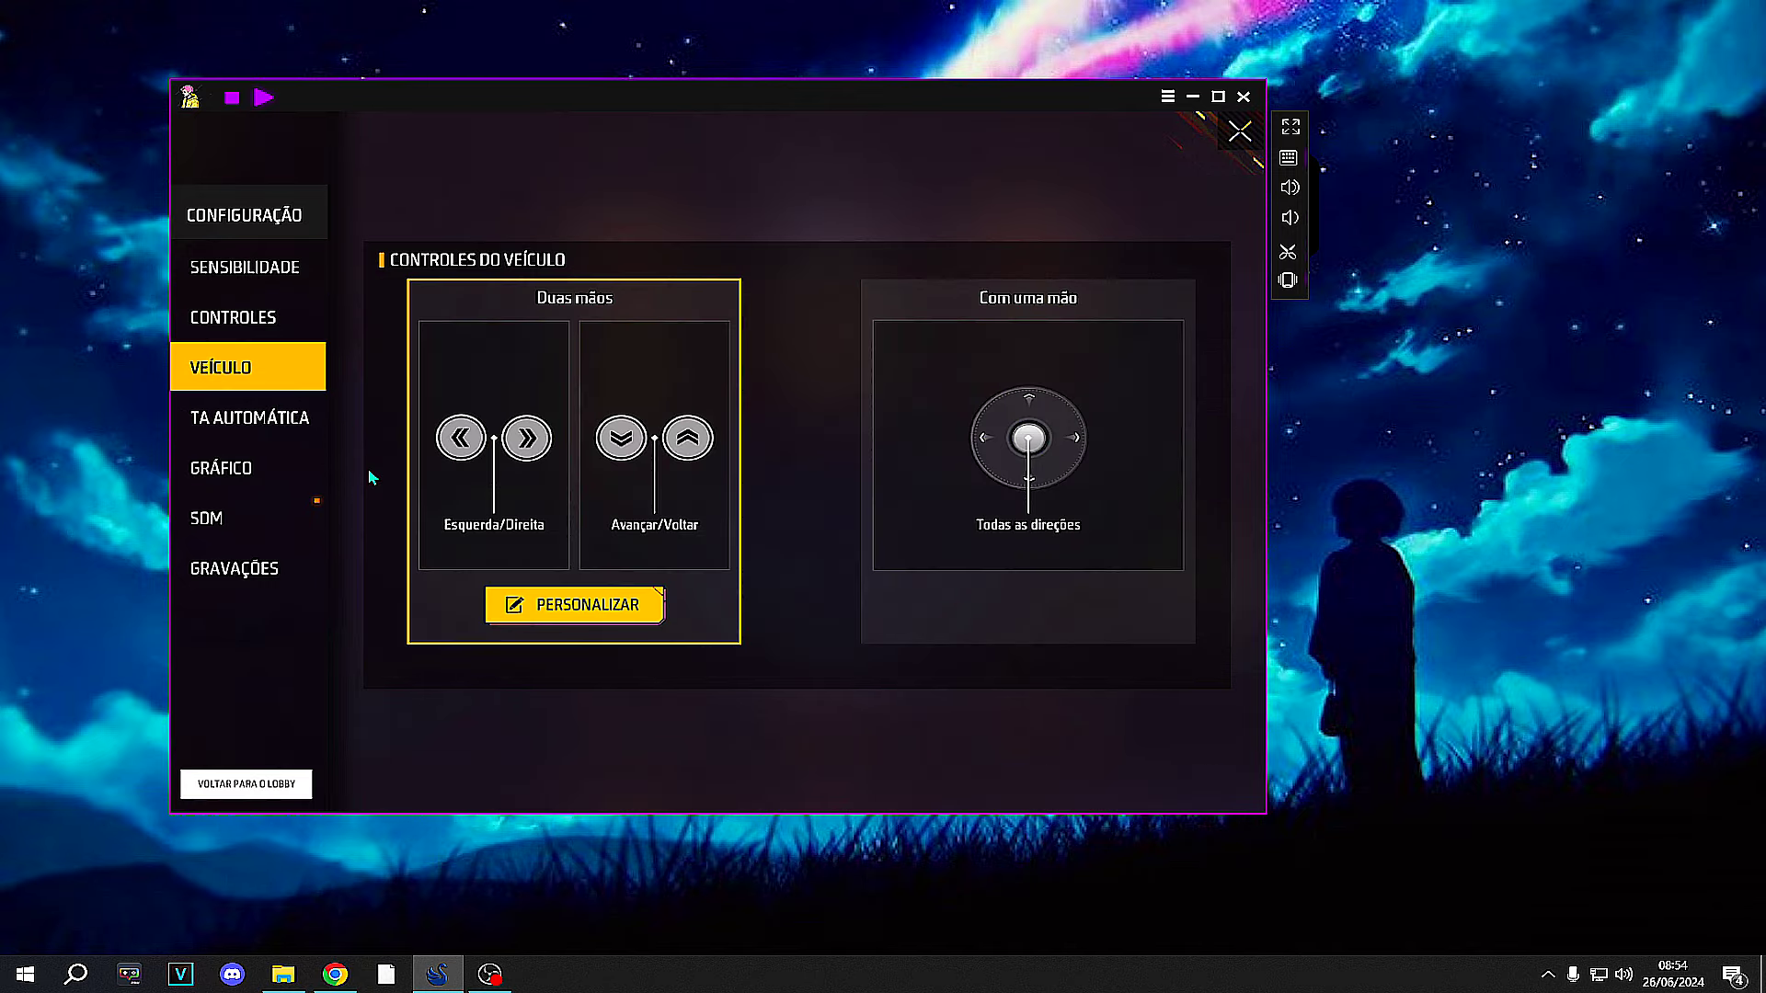
click(288, 425)
scroll(741, 457, down, 1)
scroll(808, 544, up, 1)
scroll(862, 503, down, 1)
click(240, 468)
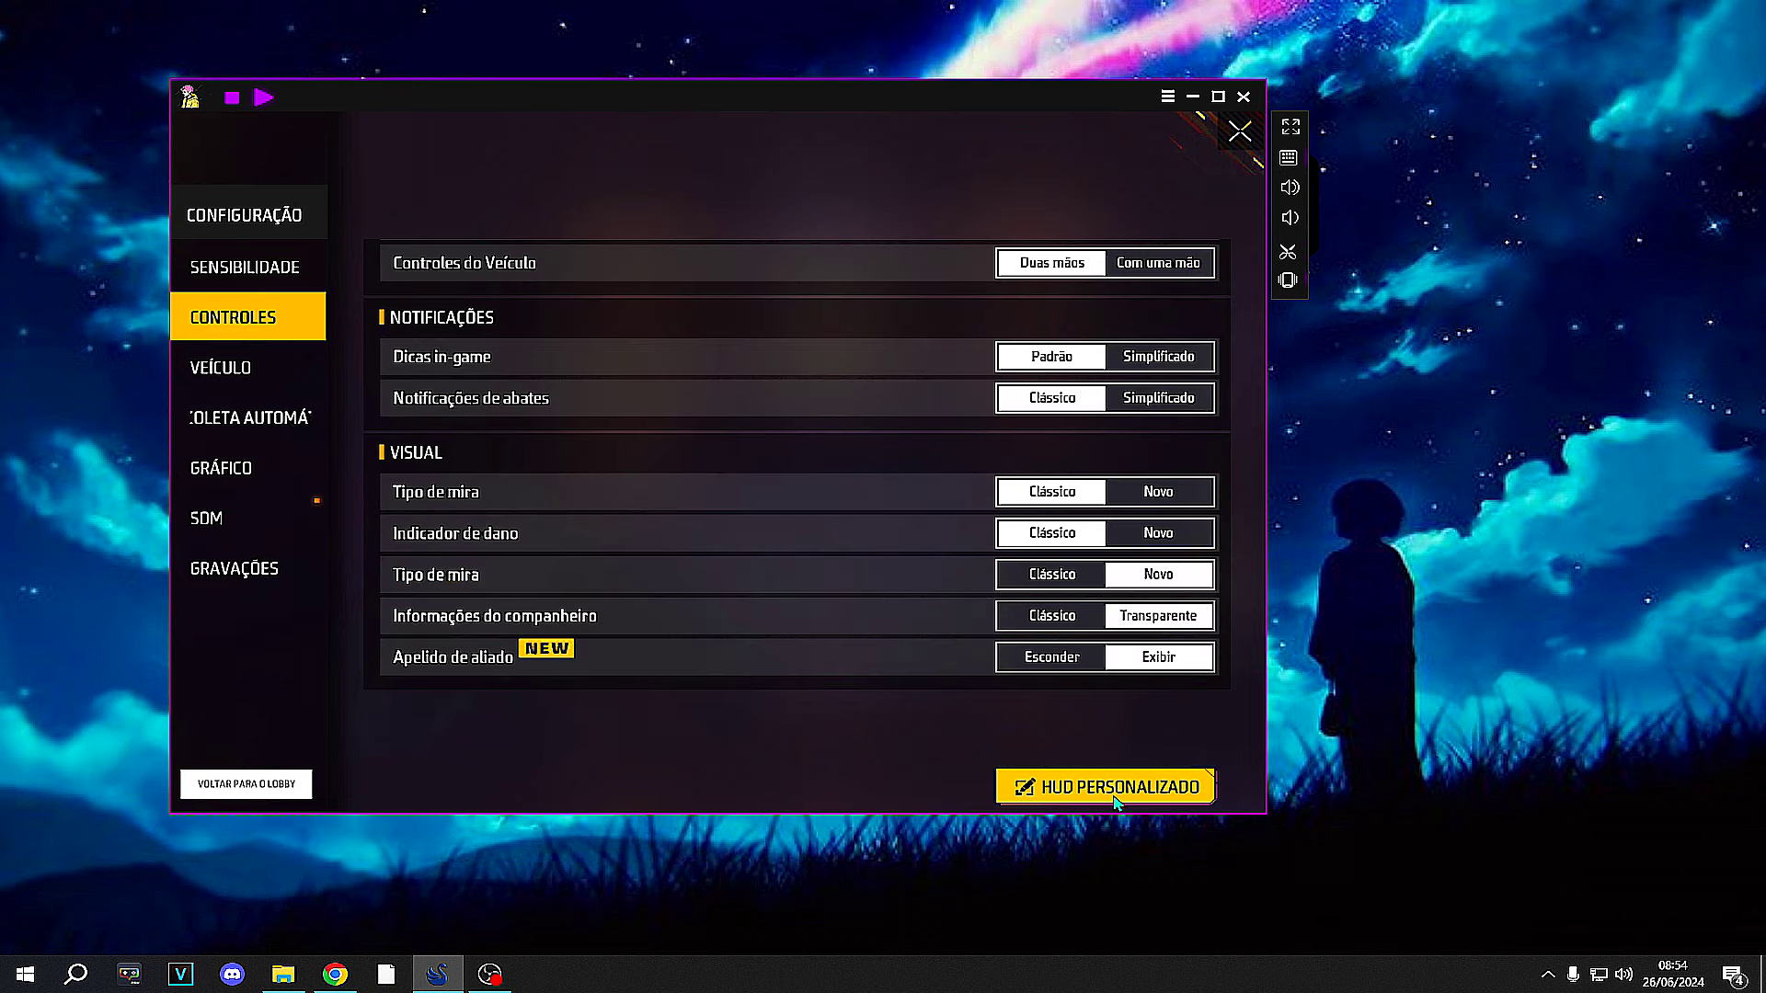
Open the custom HUD editor and reposition the fire button near the lower centre of the HUD 1 layout
click(1115, 798)
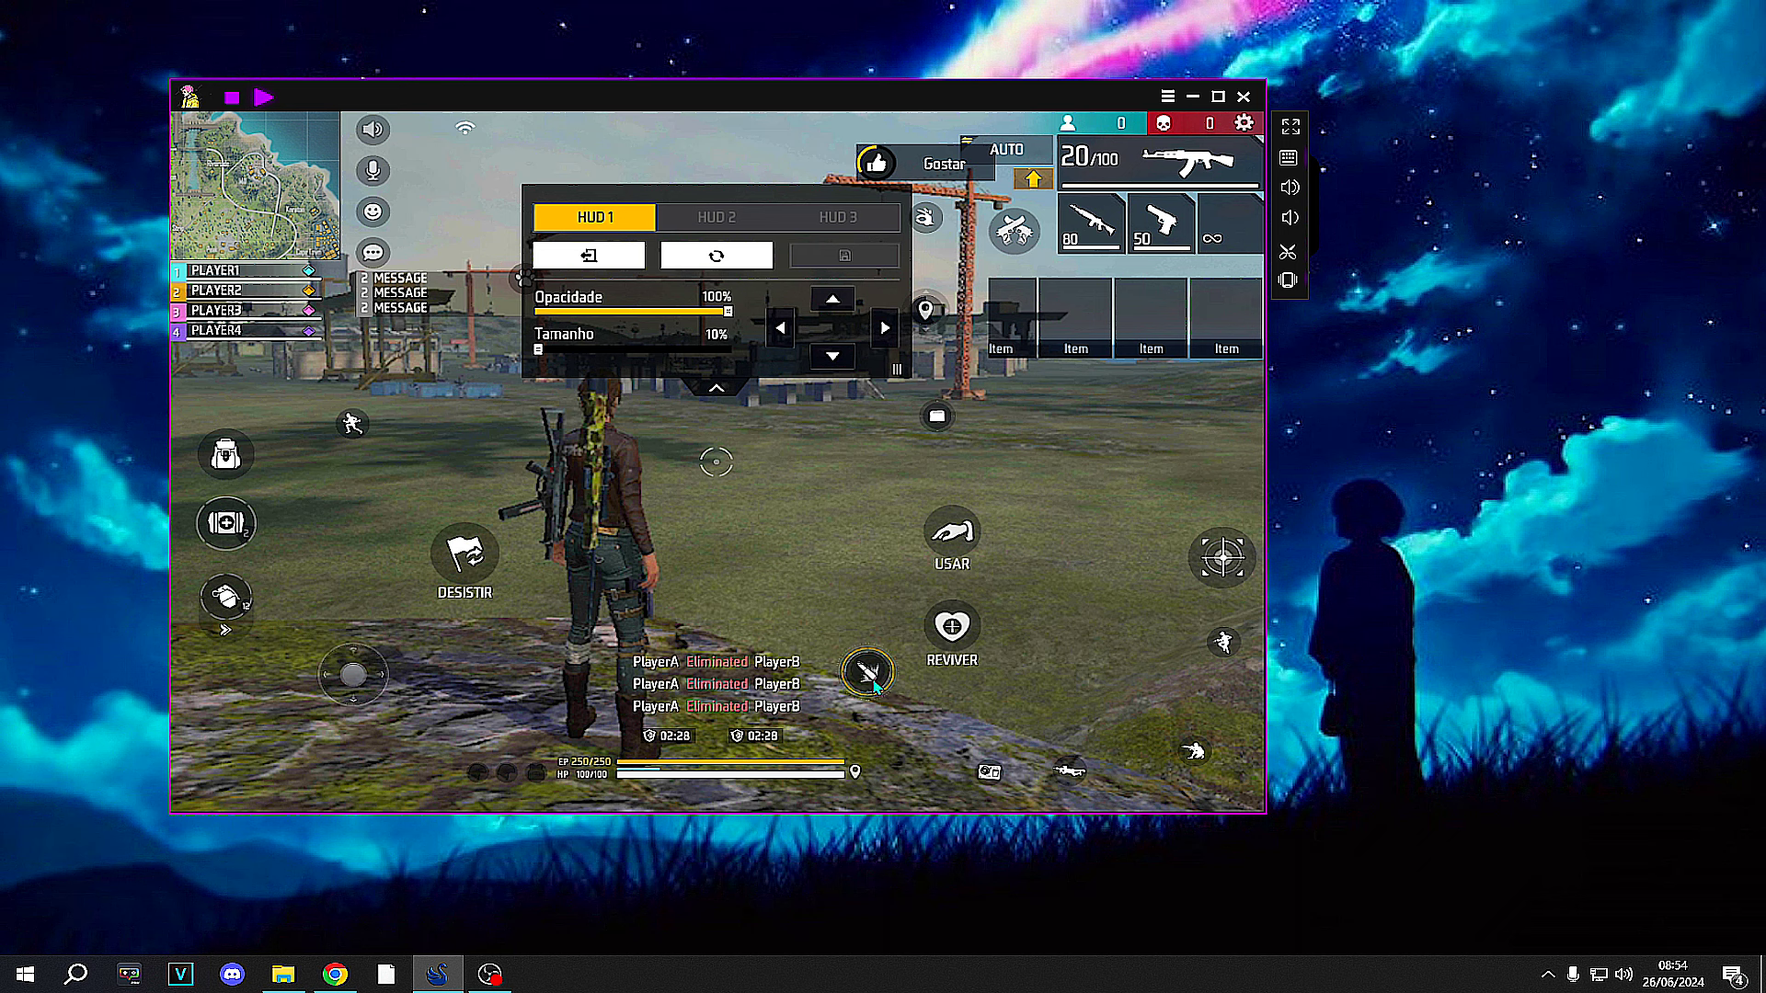
drag(869, 674, 886, 708)
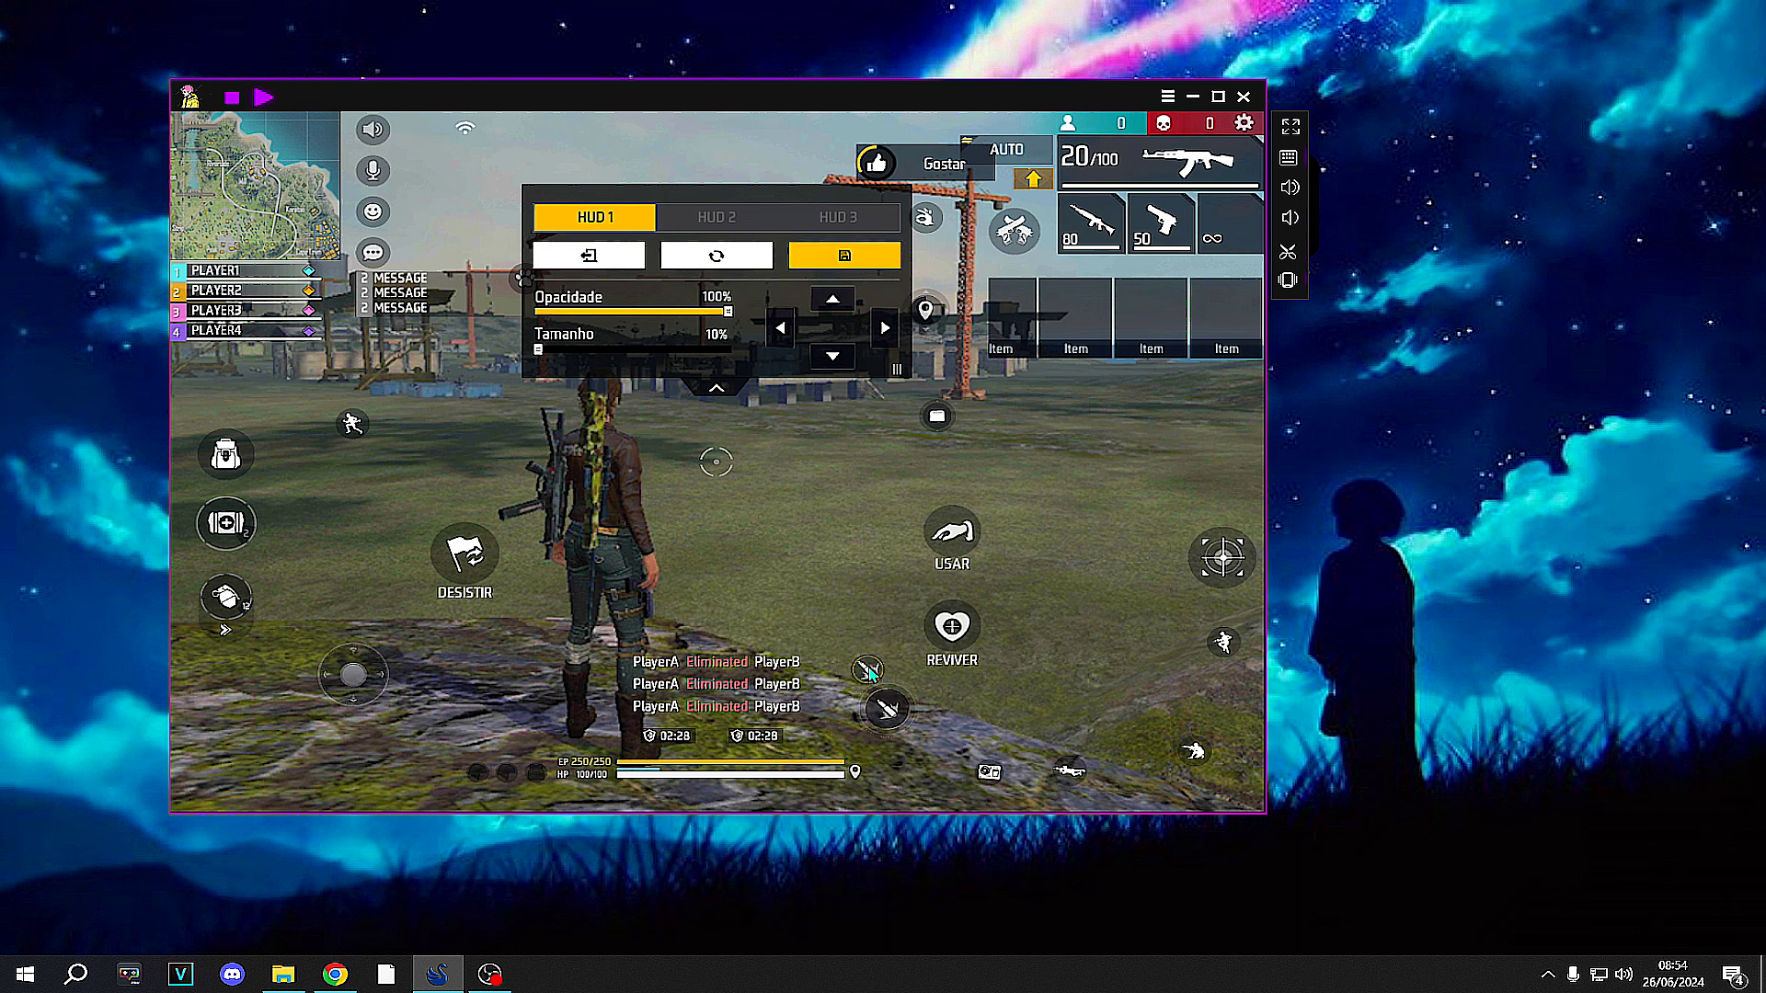
mouse_move(872, 677)
mouse_down()
mouse_move(1099, 644)
mouse_move(865, 669)
mouse_up()
drag(468, 404, 863, 659)
Open the emulator's key-mapping editor and align the bullet-shaped shooting control over the game's fire button
click(1289, 160)
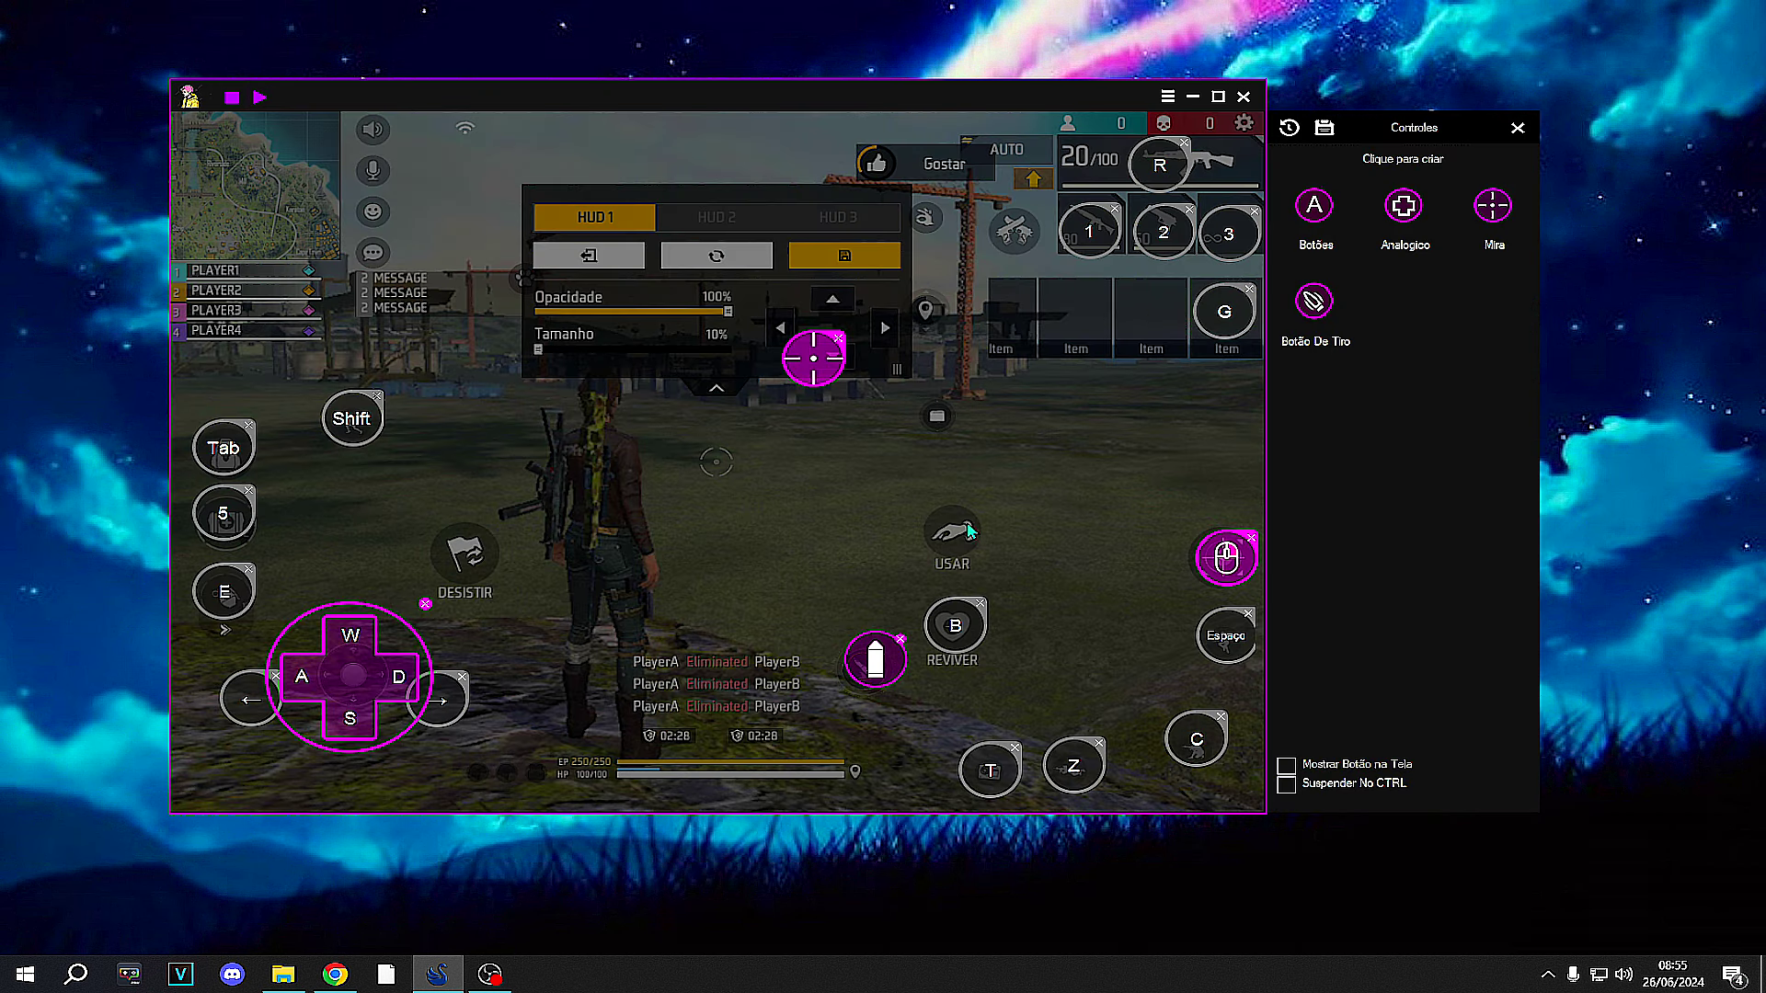
drag(884, 674, 879, 670)
drag(884, 672, 880, 681)
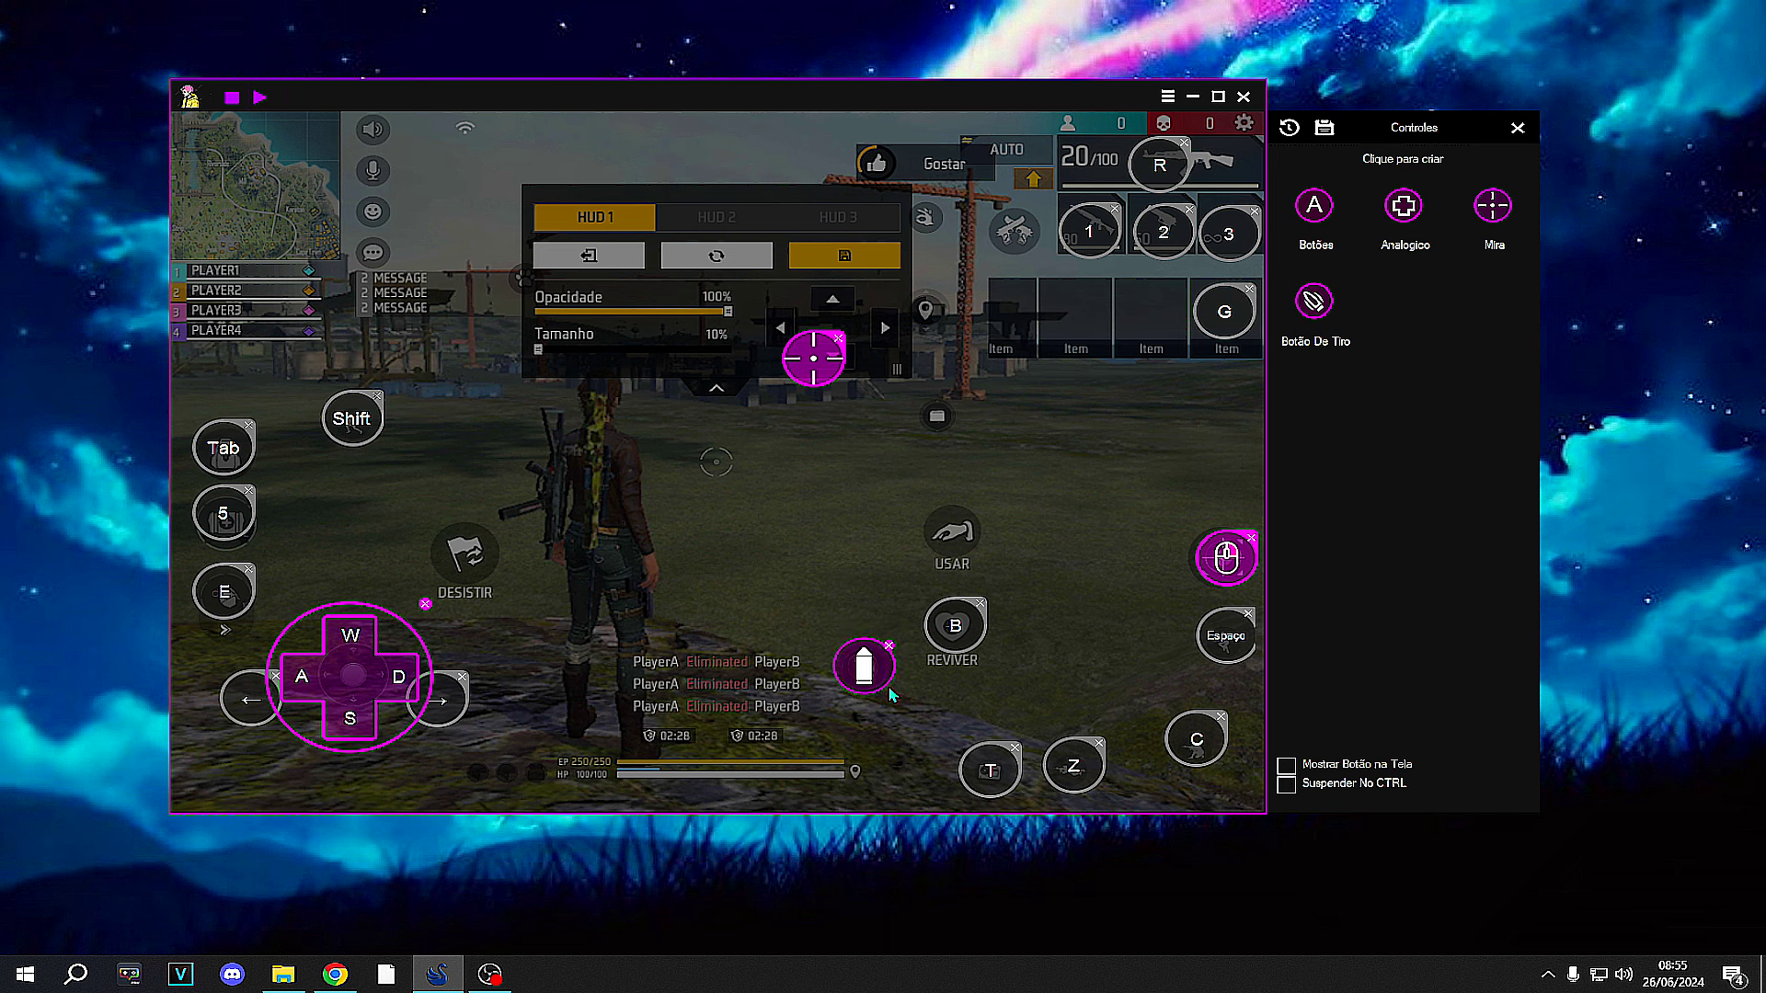
mouse_move(883, 685)
mouse_down()
mouse_move(877, 672)
mouse_move(892, 699)
mouse_move(884, 660)
mouse_up()
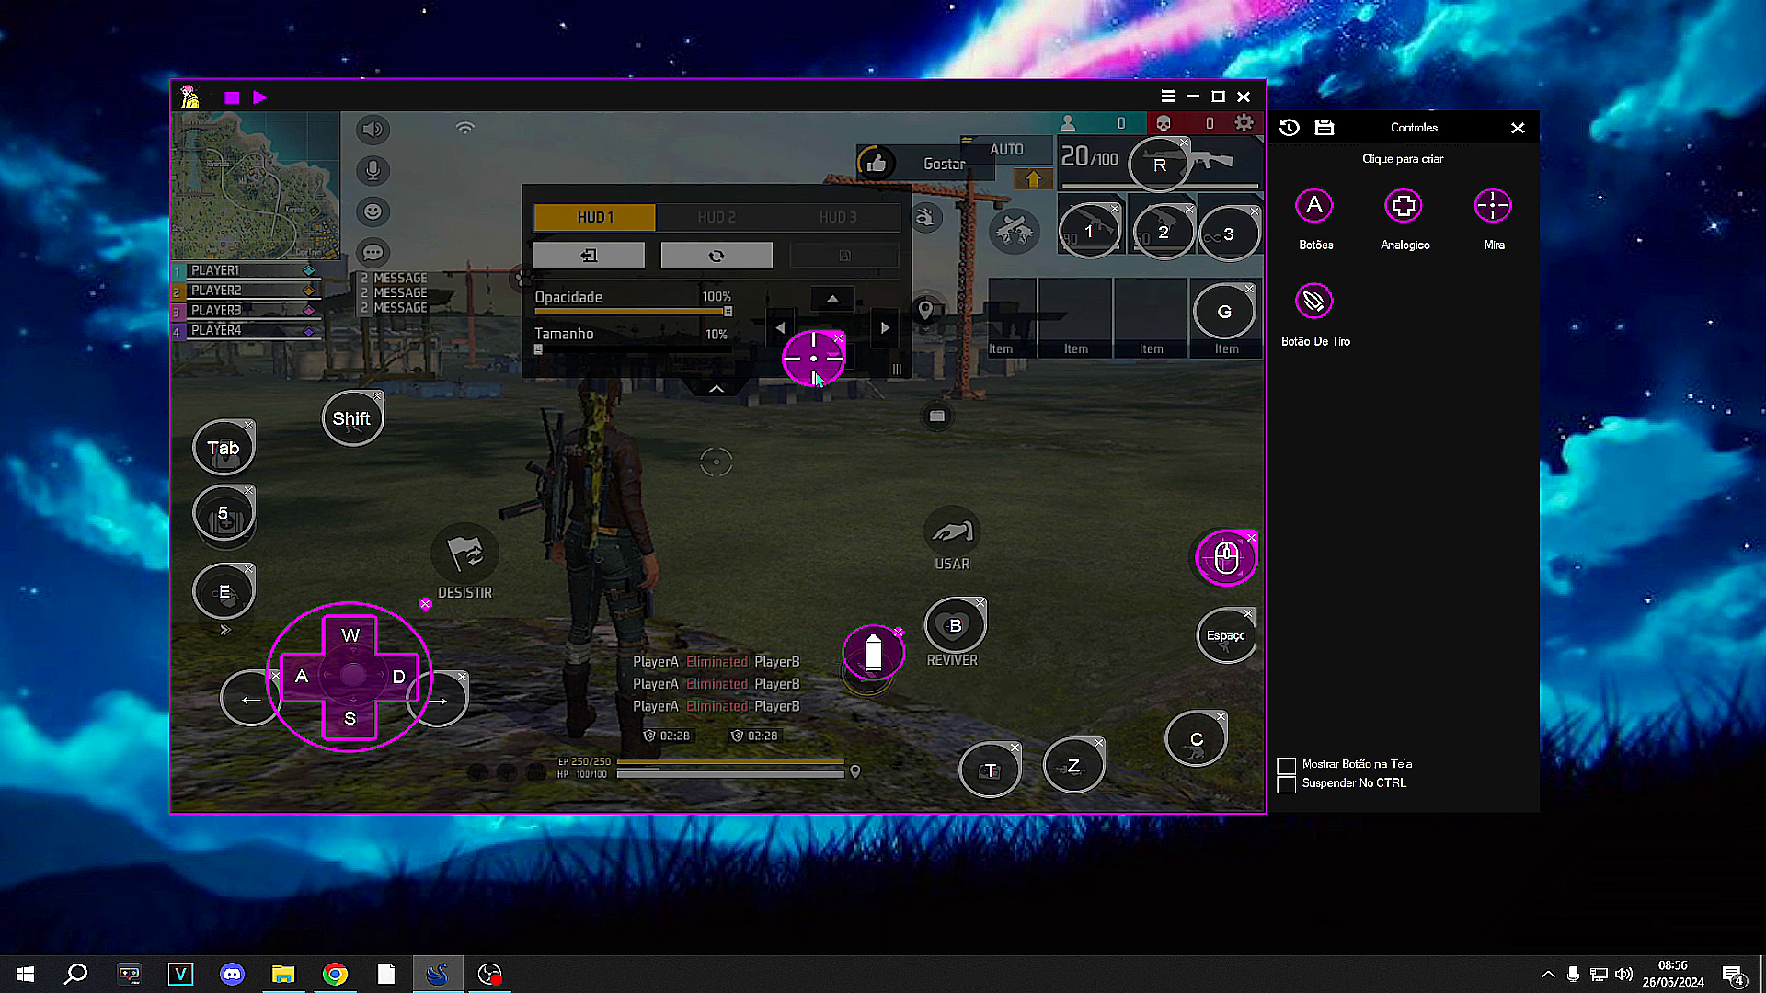
Open the aim control's properties and set RawInput to True and LockKey to 70
click(819, 372)
drag(1542, 510, 1548, 592)
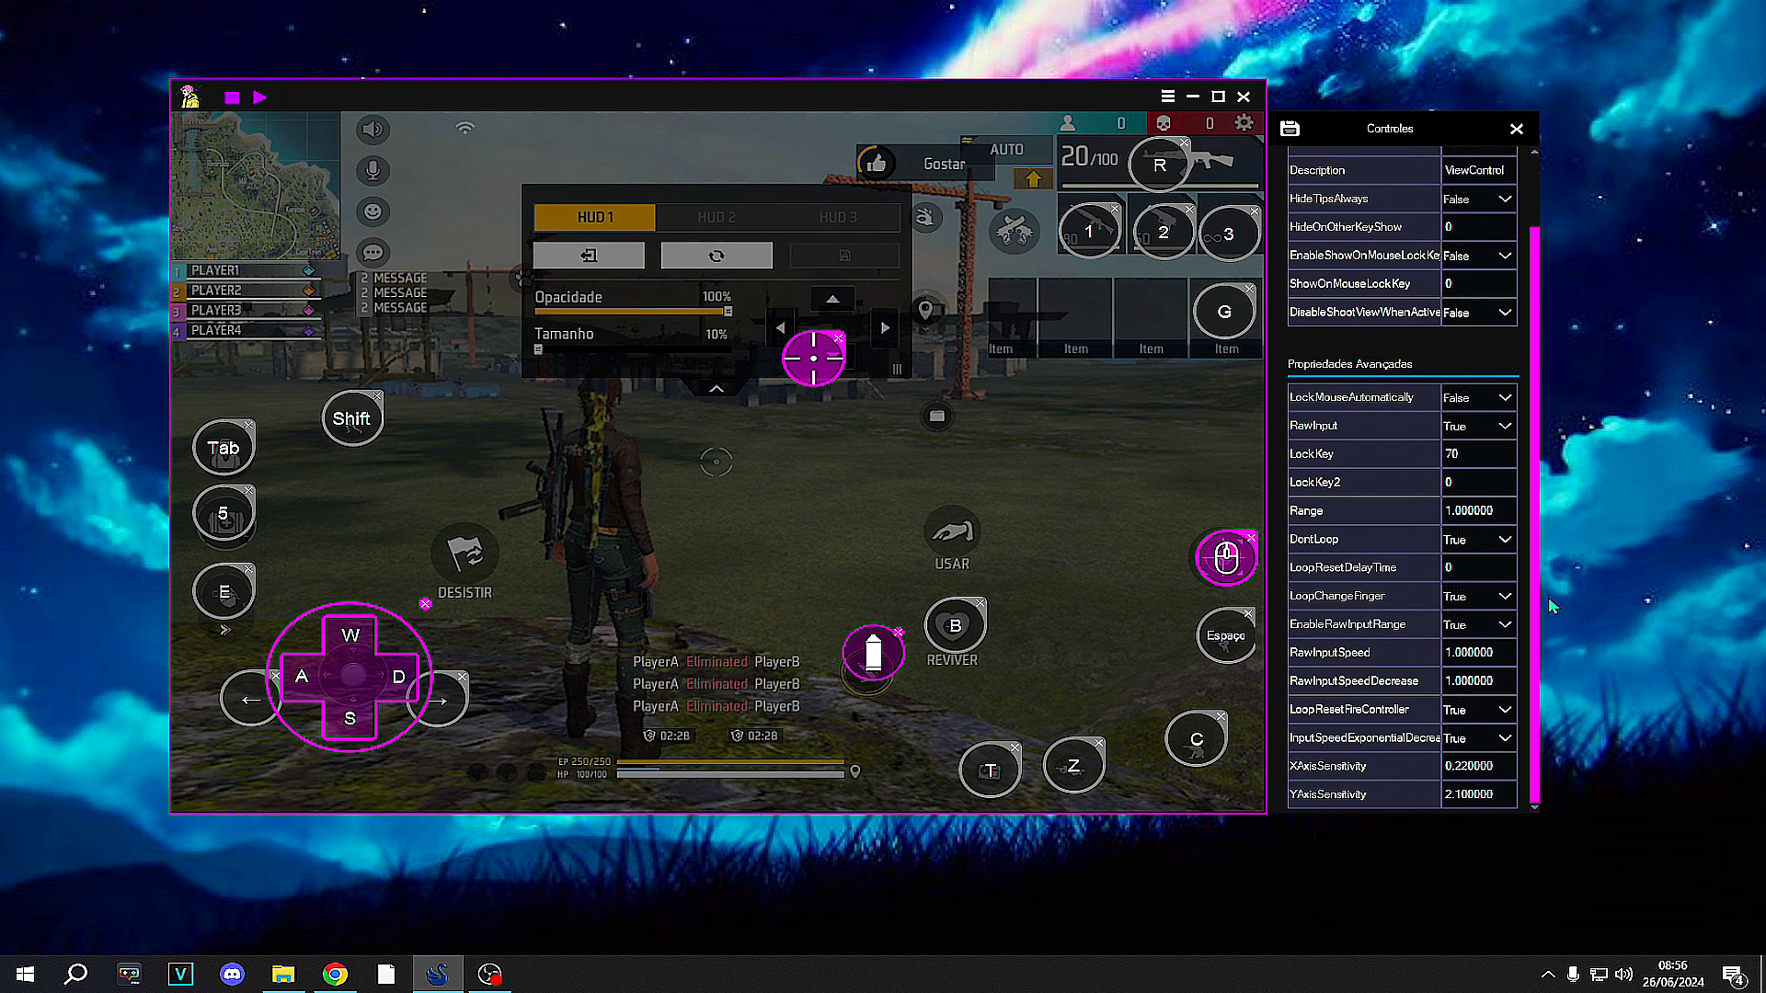
drag(1542, 535, 1542, 467)
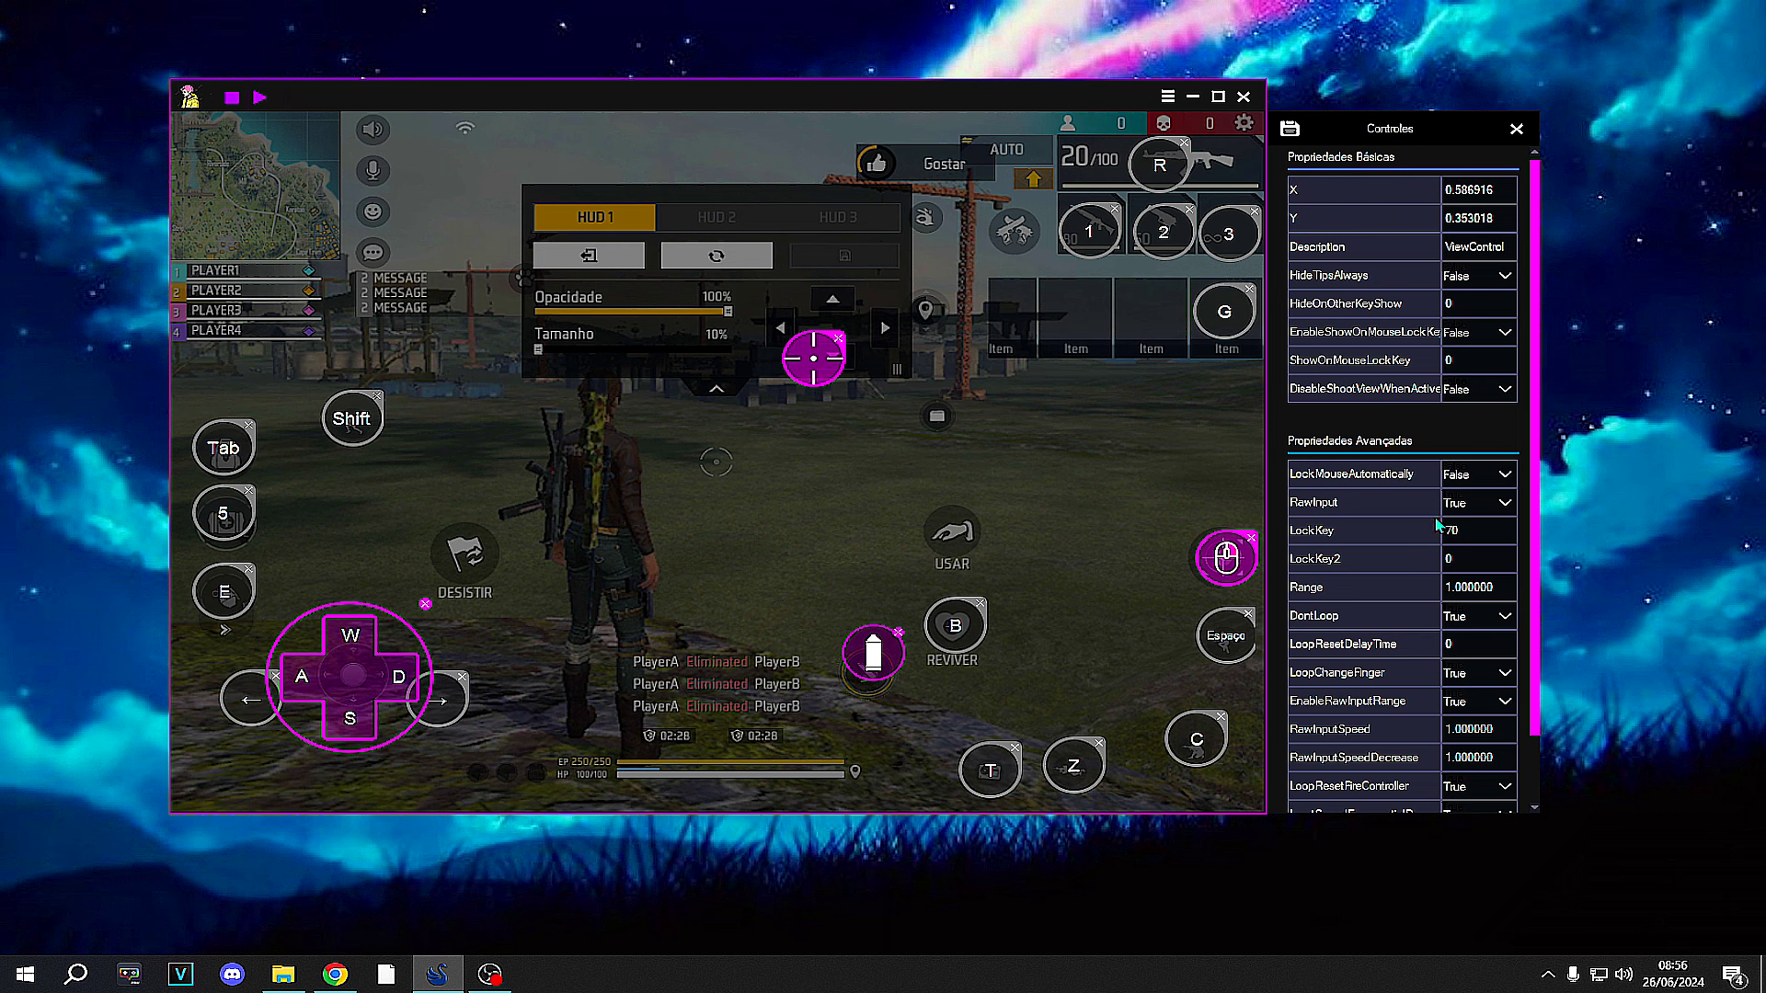
click(1472, 508)
click(1476, 545)
scroll(1439, 552, down, 1)
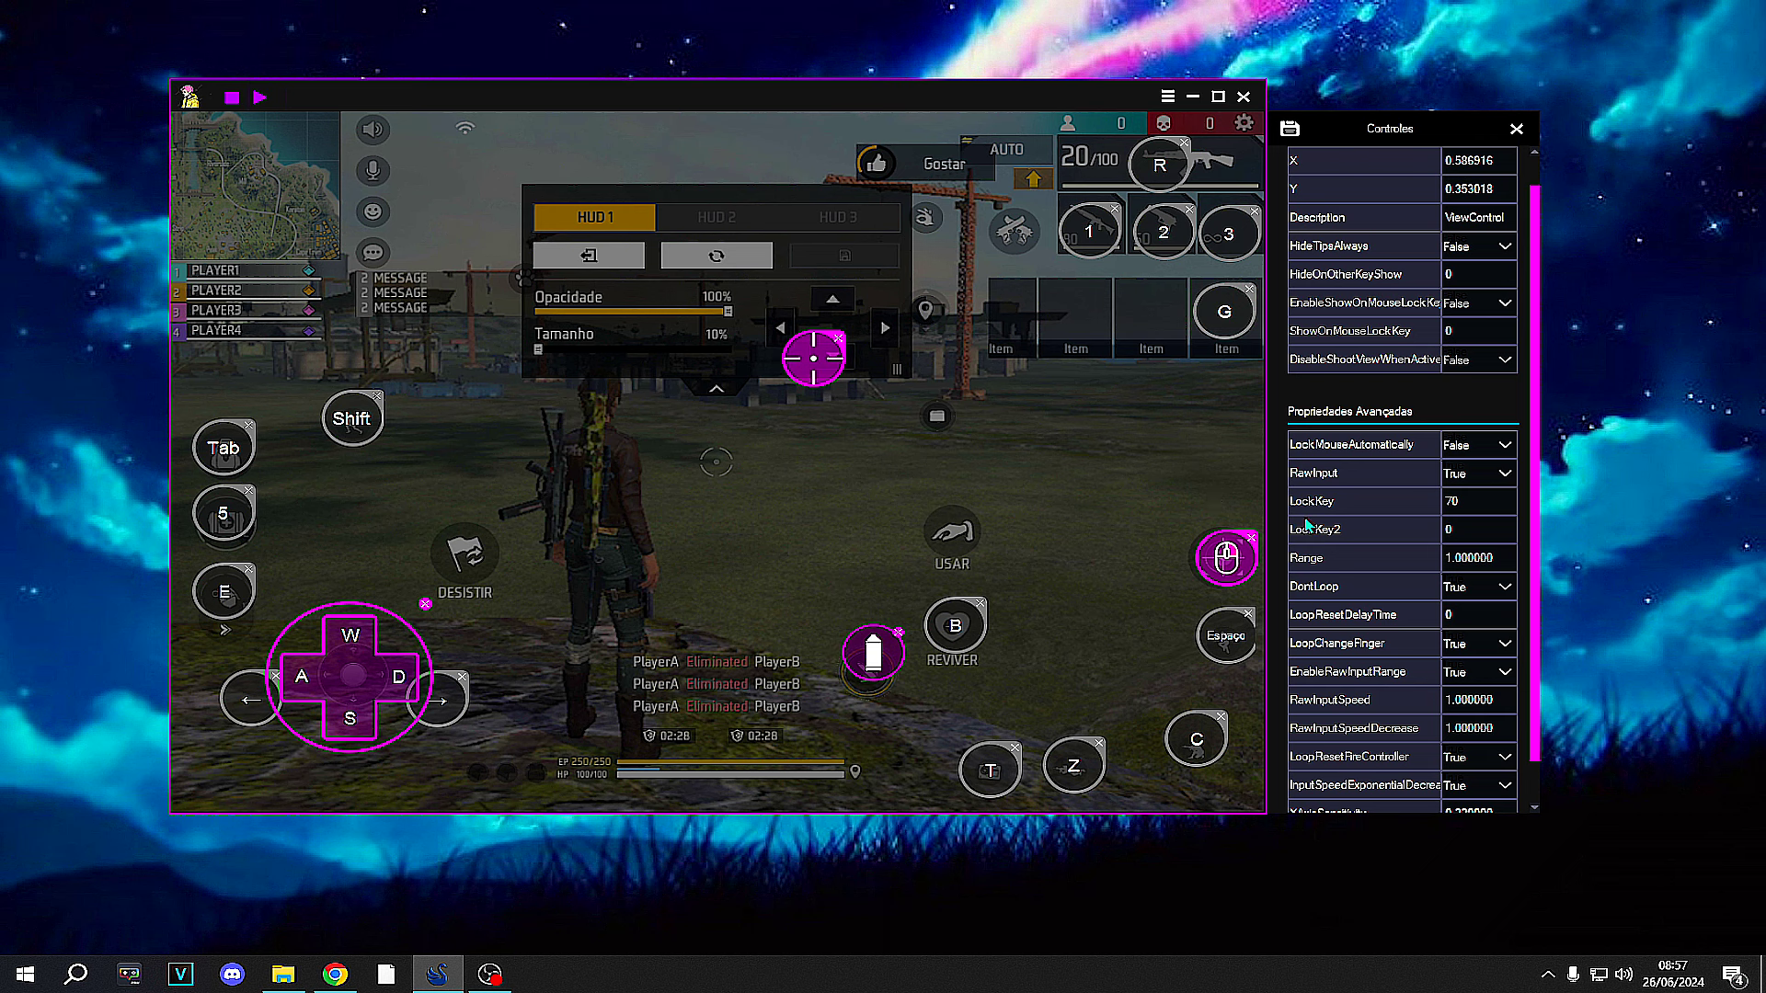
double_click(1462, 502)
text(7)
drag(1472, 503, 1446, 502)
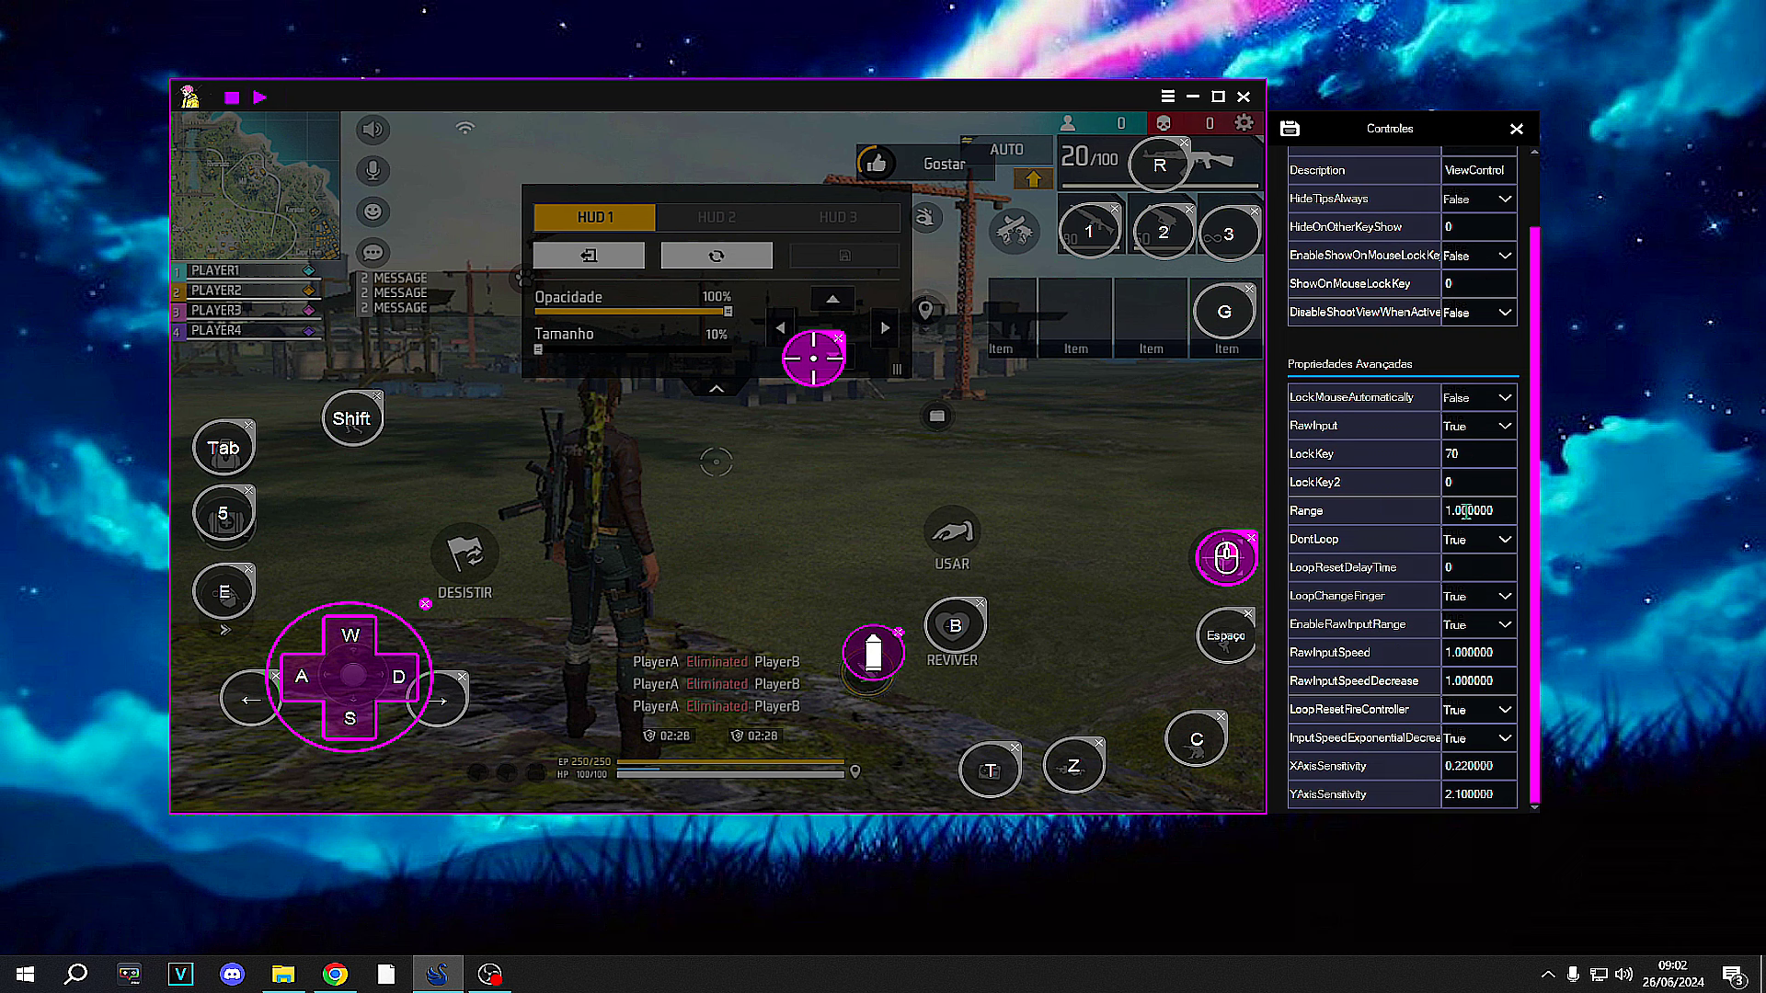
Try a Range of 0.96 for the aim control and restore the value to 1
text(0.)
text(9)
text(6)
drag(1444, 508, 1453, 514)
text(1)
Try the DontLoop options of the aim control and leave the property at True
click(1473, 550)
click(1462, 567)
click(1467, 548)
click(1467, 585)
click(1471, 546)
click(1474, 546)
Set the aim control's InputSpeedExponentialDecrease to False and save both its properties and the key mapping
click(1468, 739)
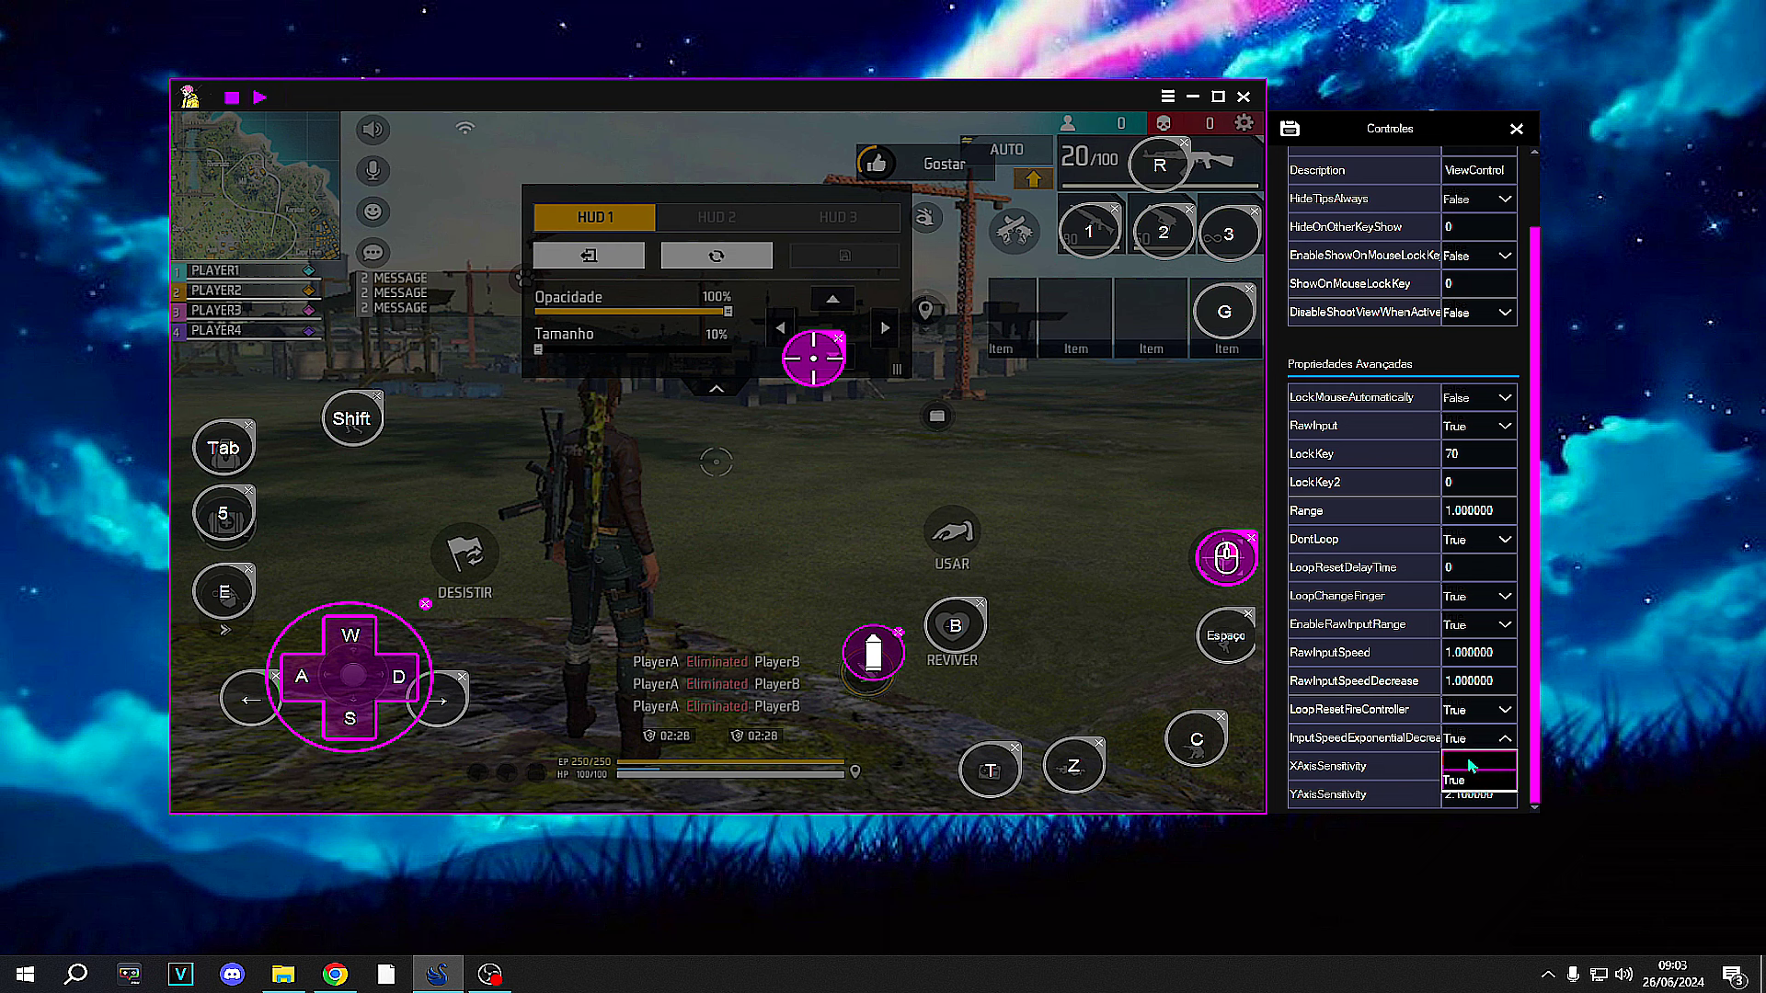
click(1470, 764)
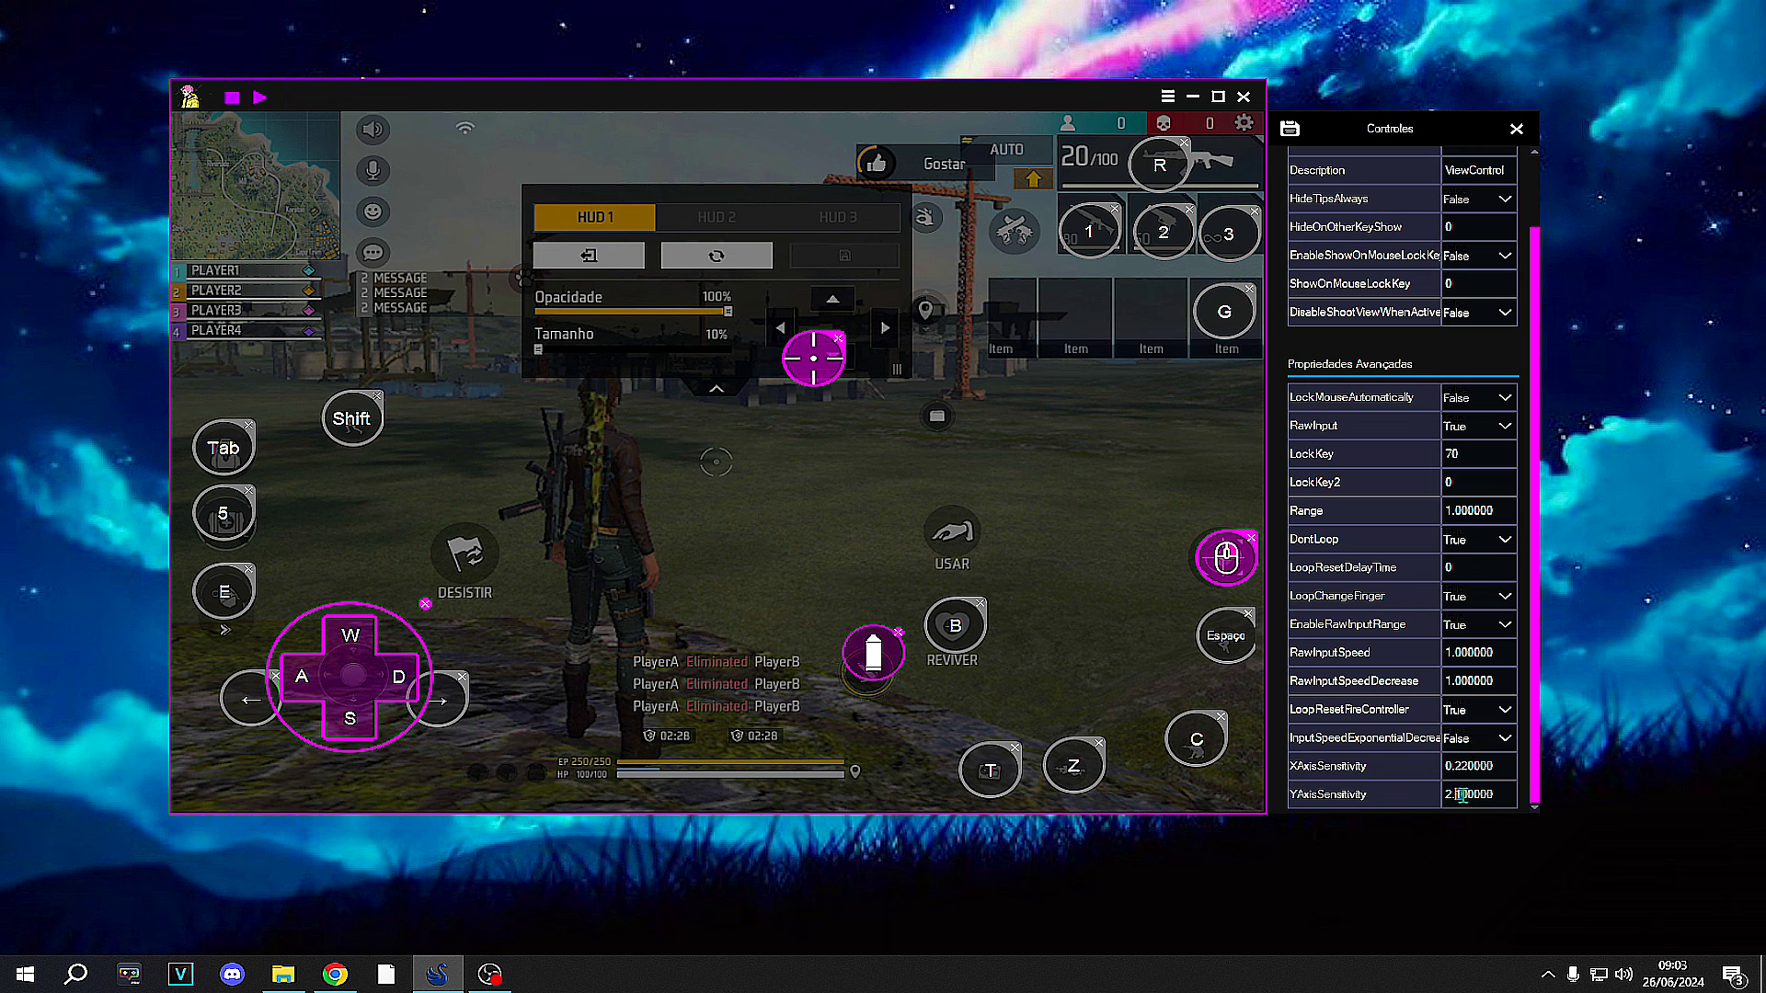
click(1290, 131)
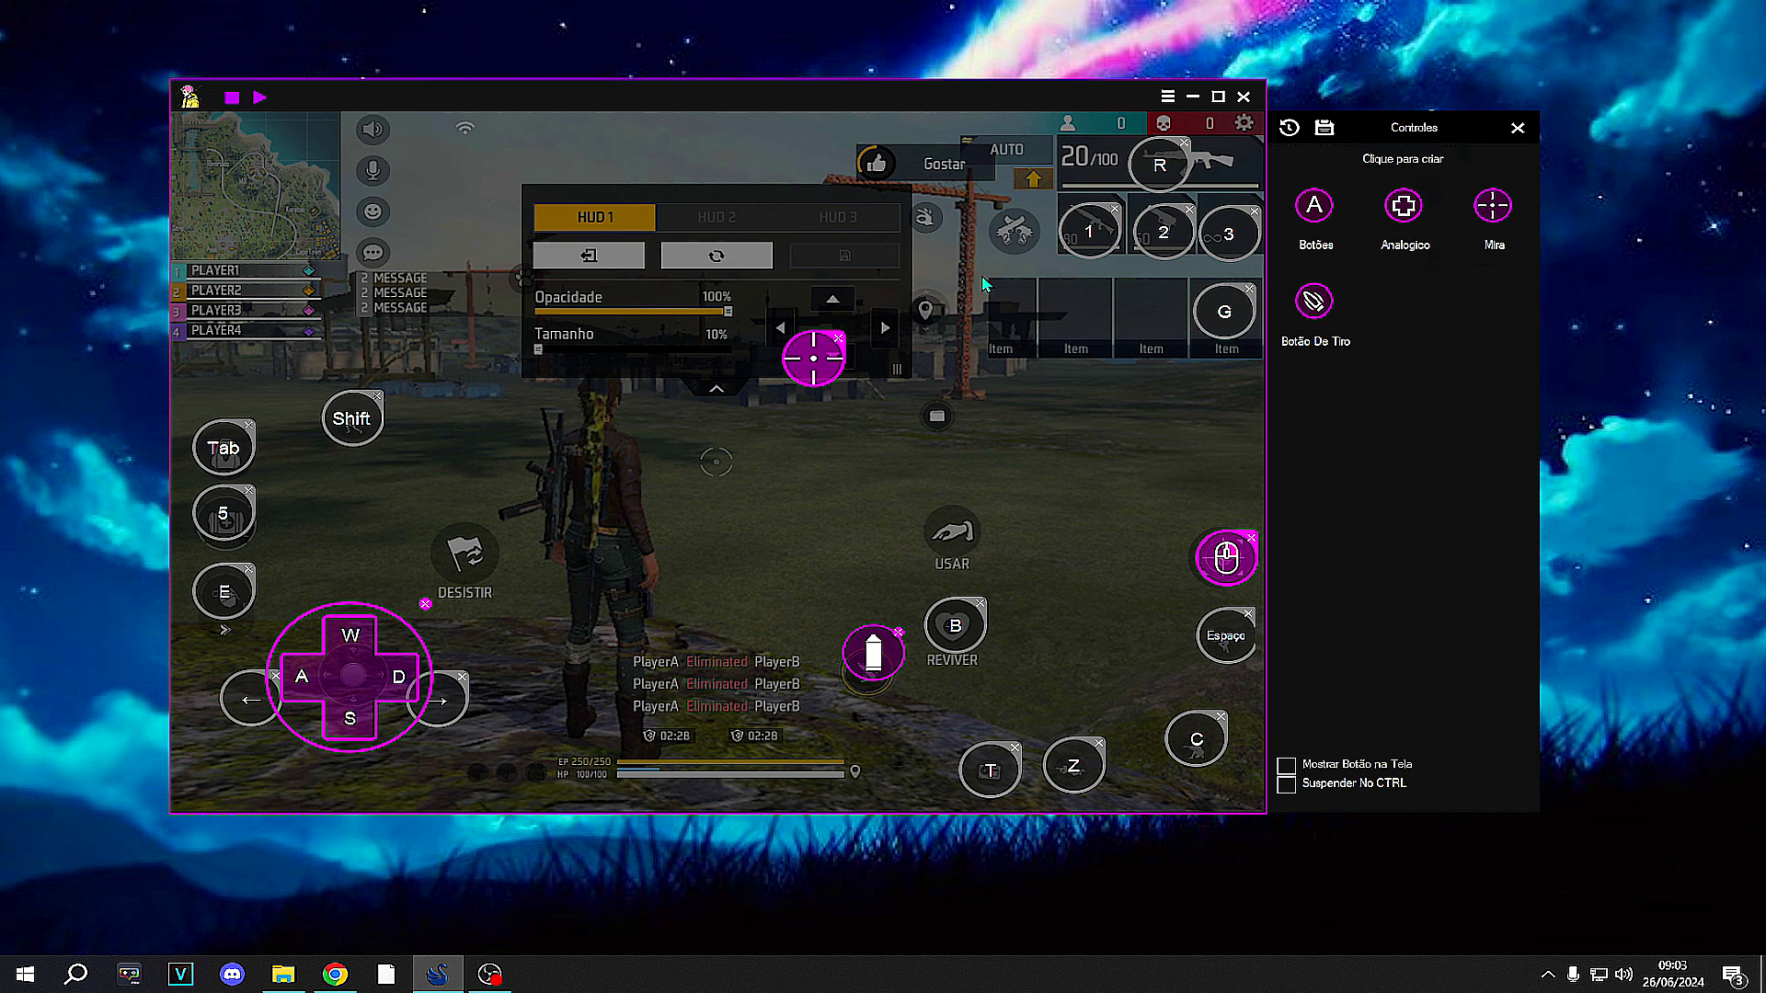
click(1322, 131)
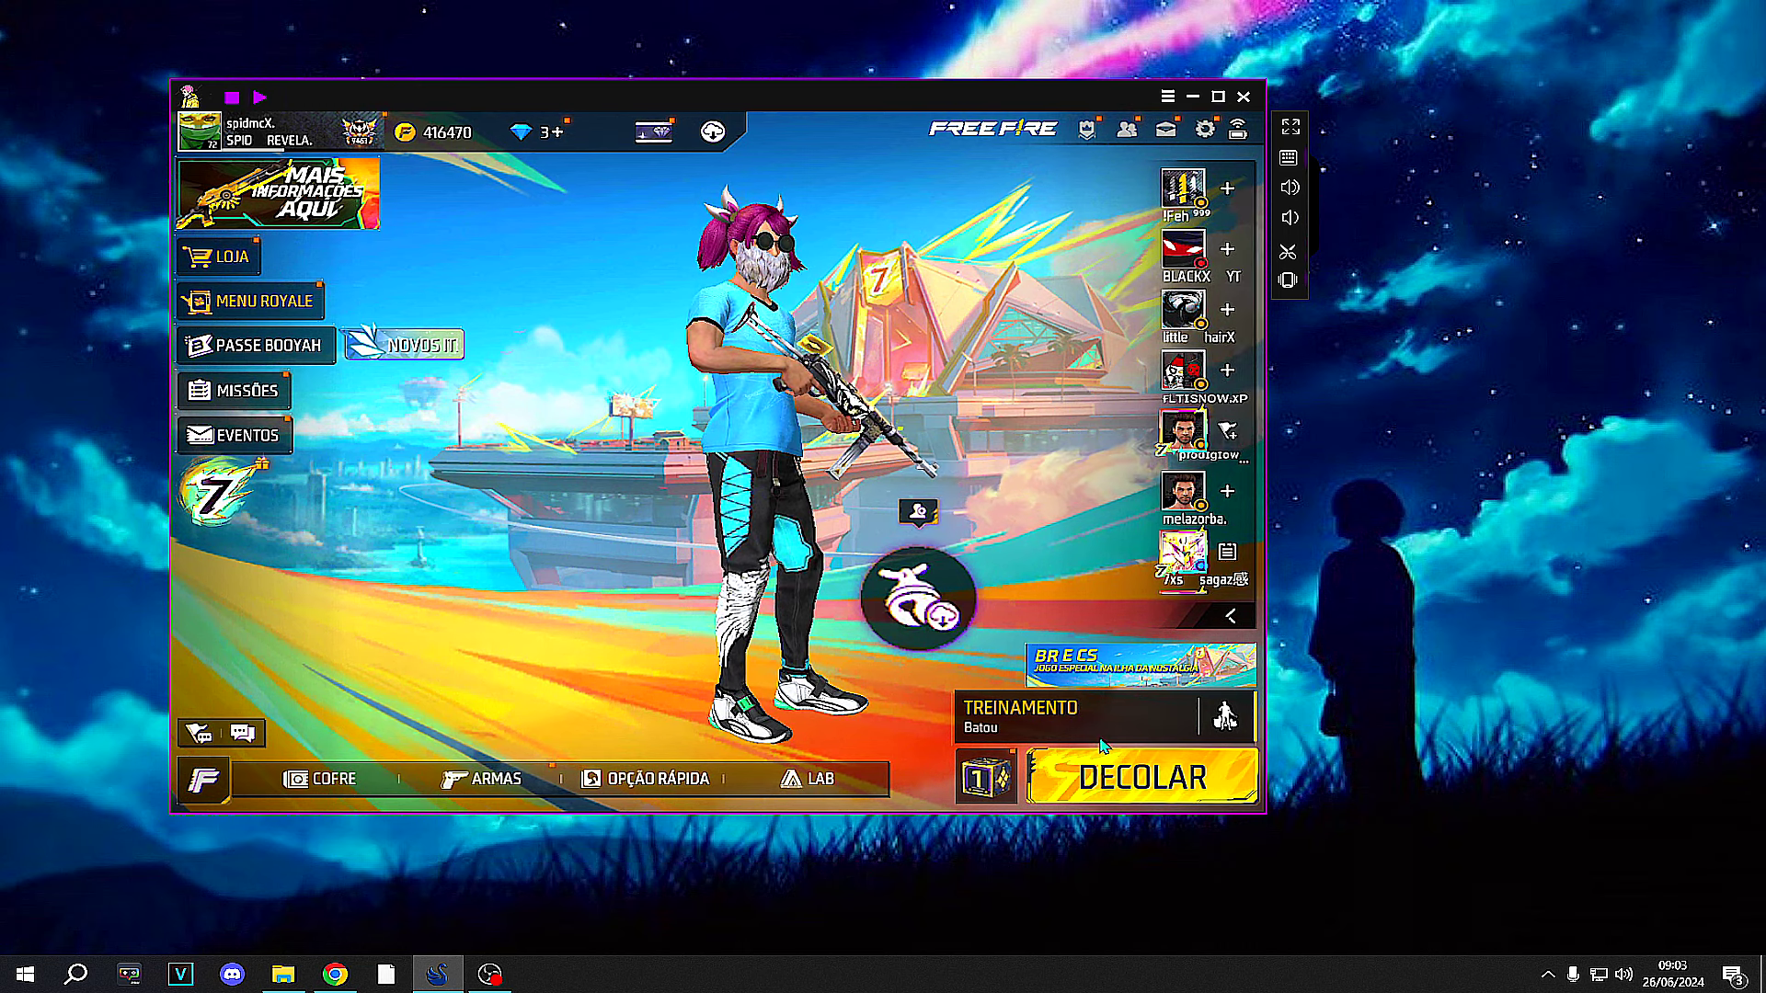
Start the Batou training mode and run around the hall, switching between the gun and fists to test the controls
click(1104, 750)
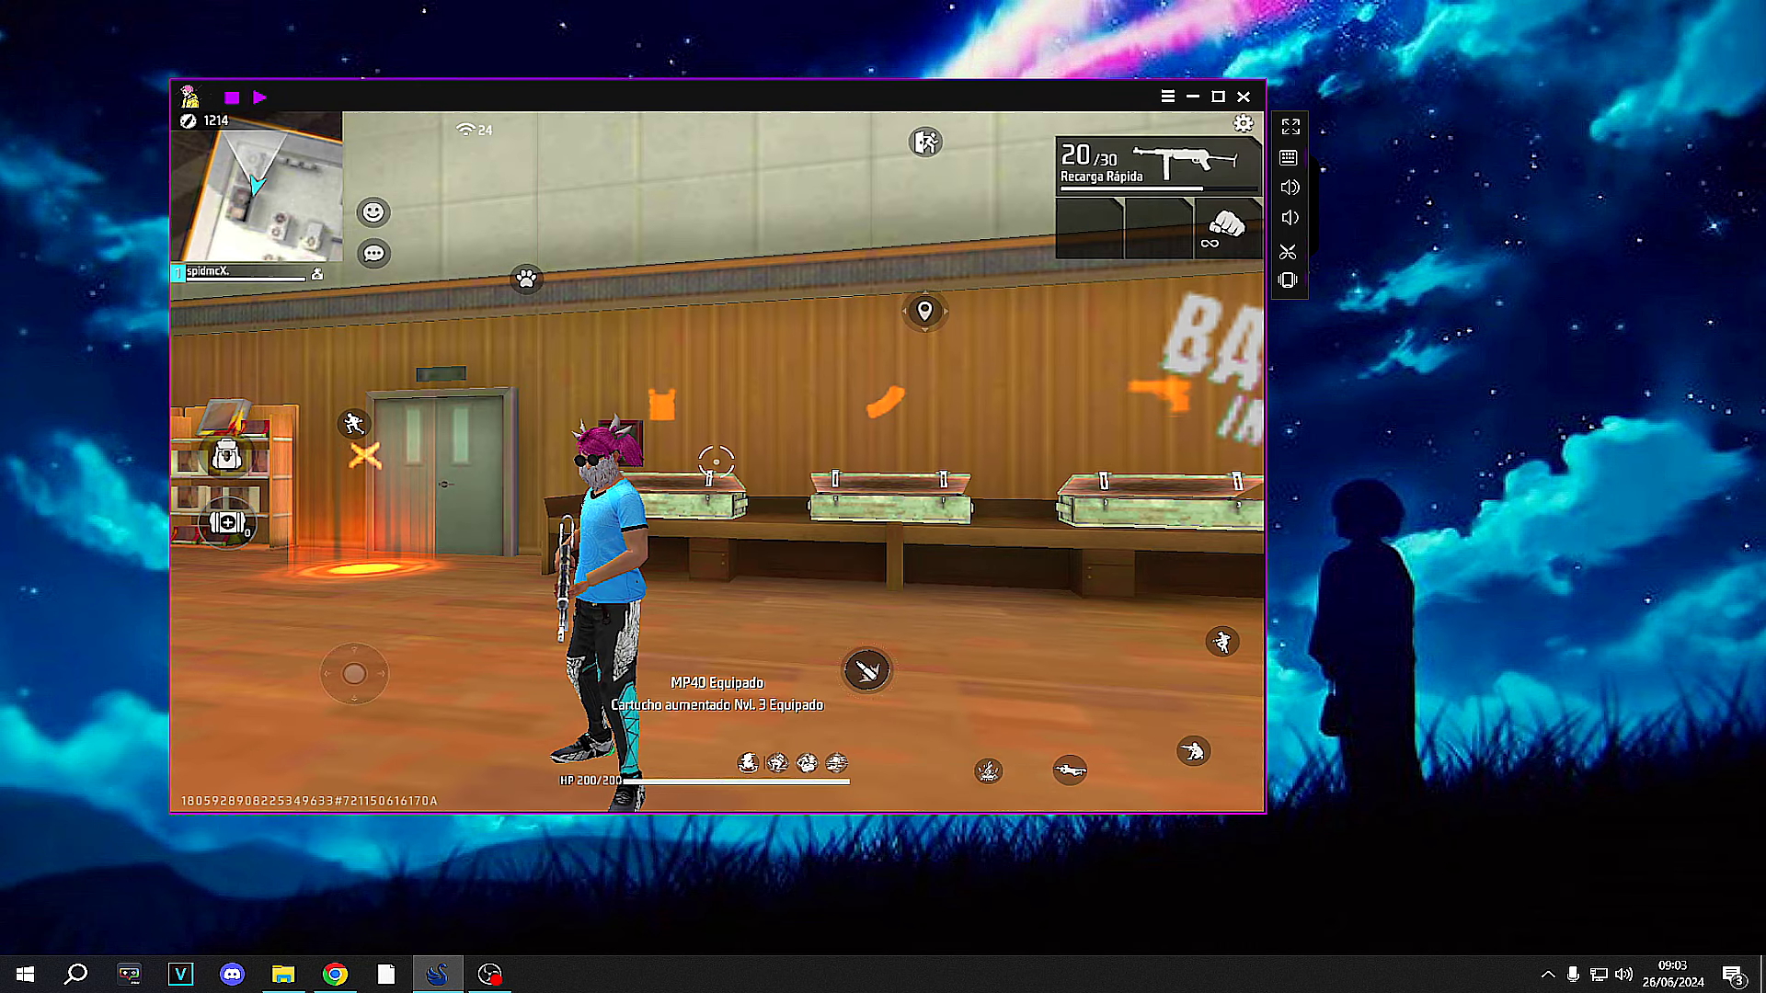
key(w)
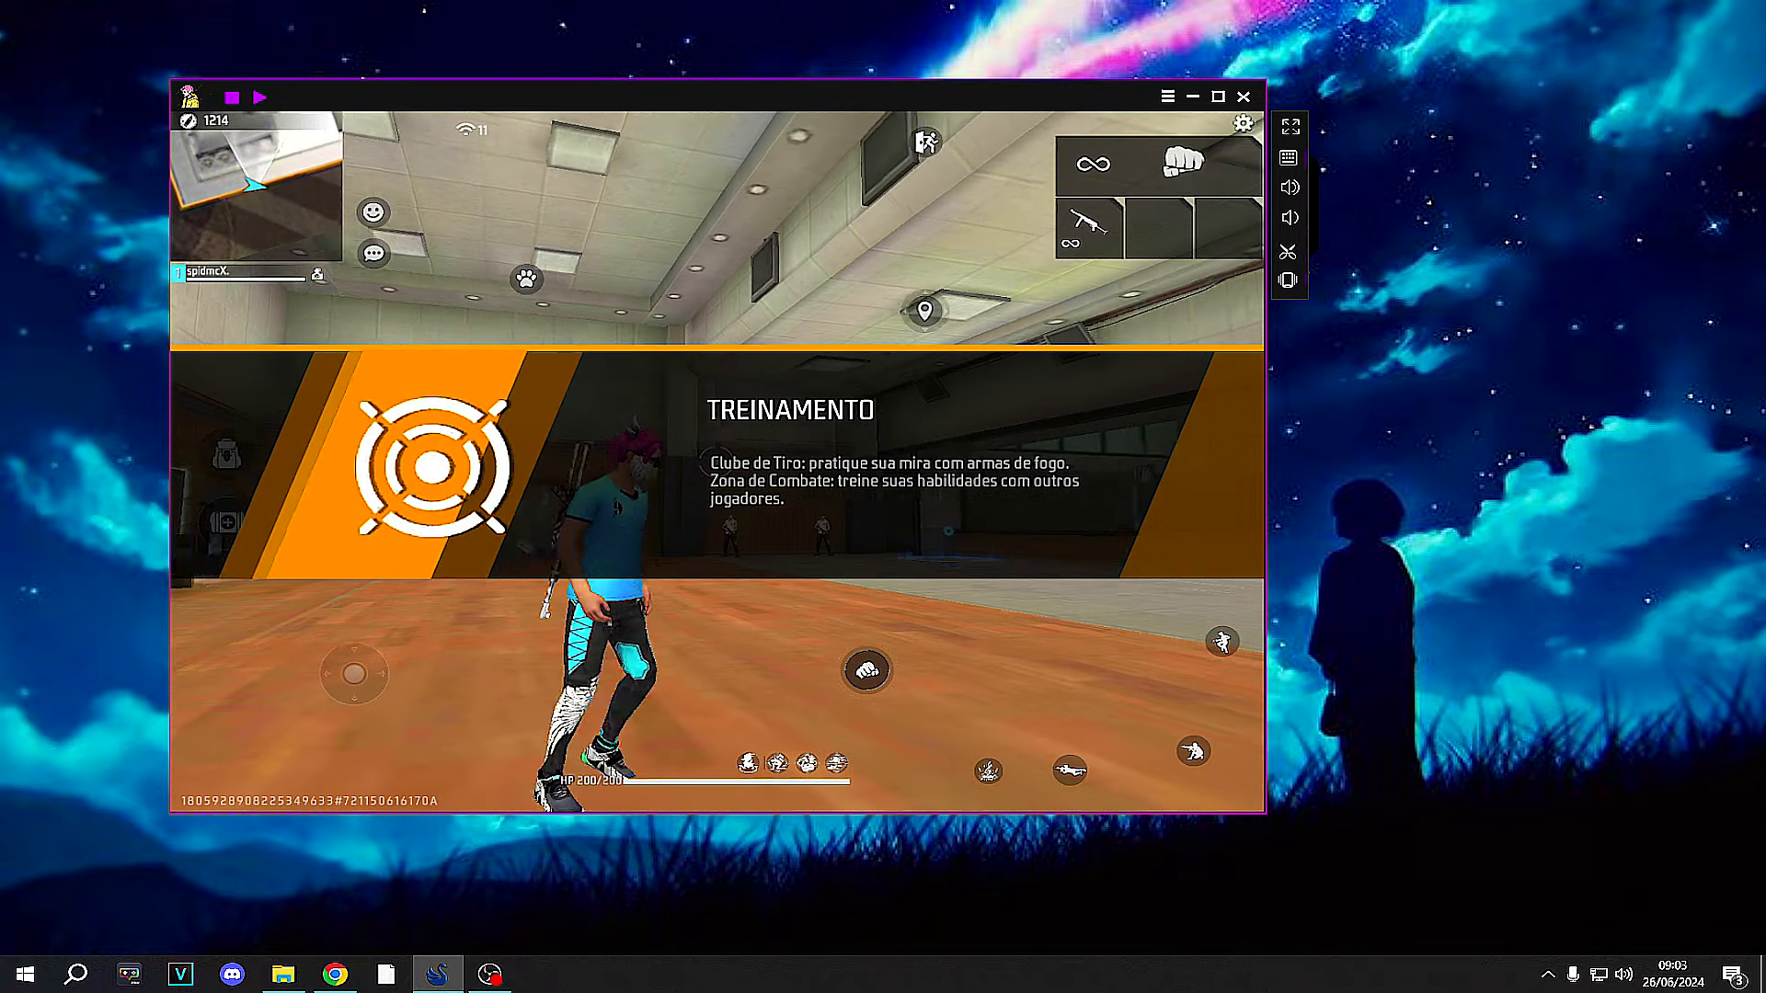
key(w)
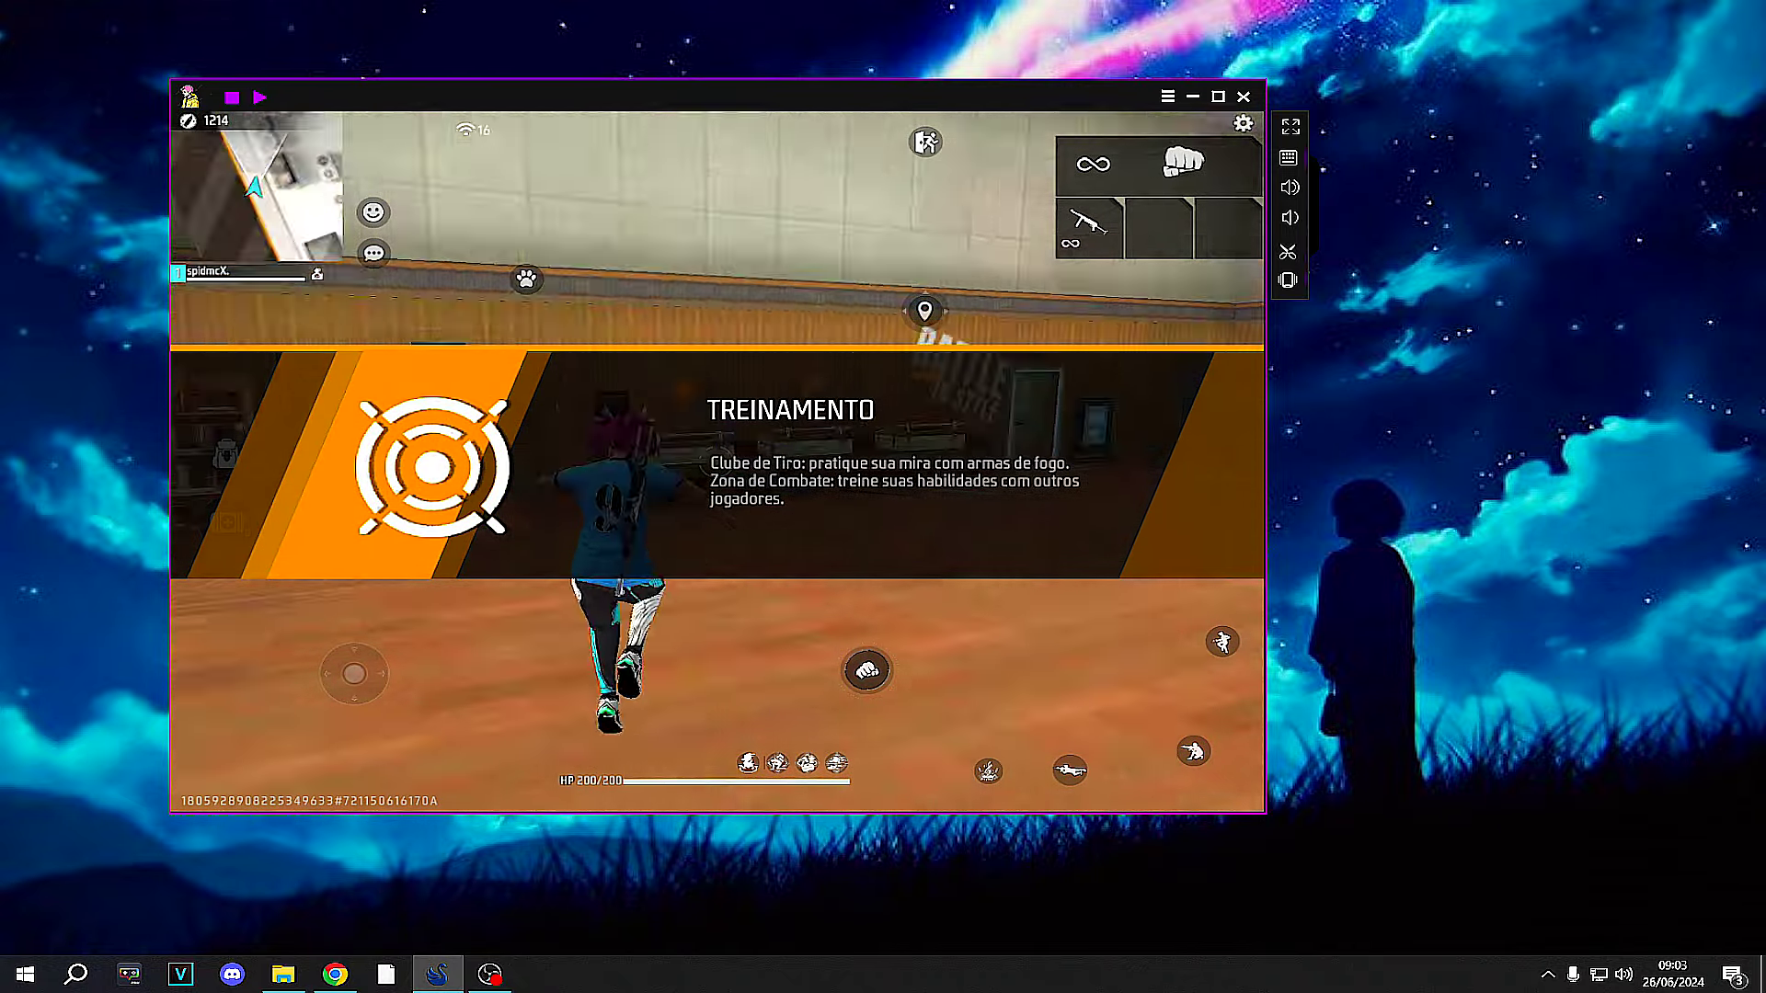
key(1)
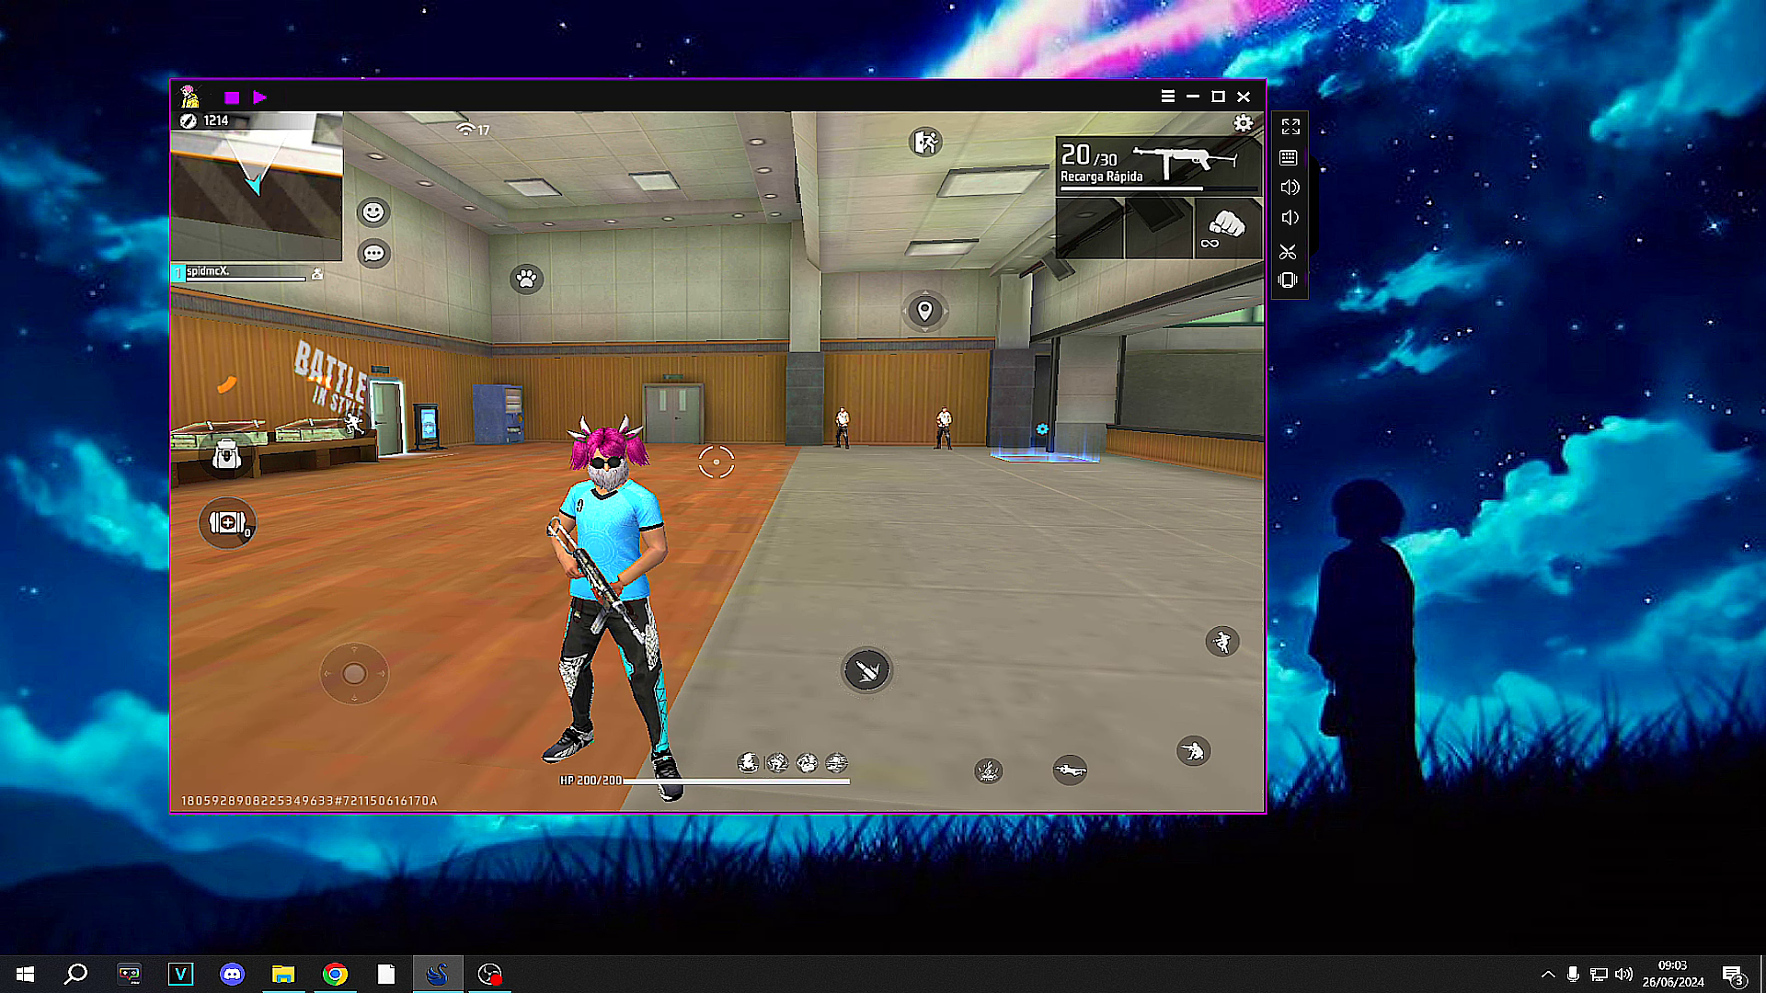
key(w)
key(3)
key(1)
key(w)
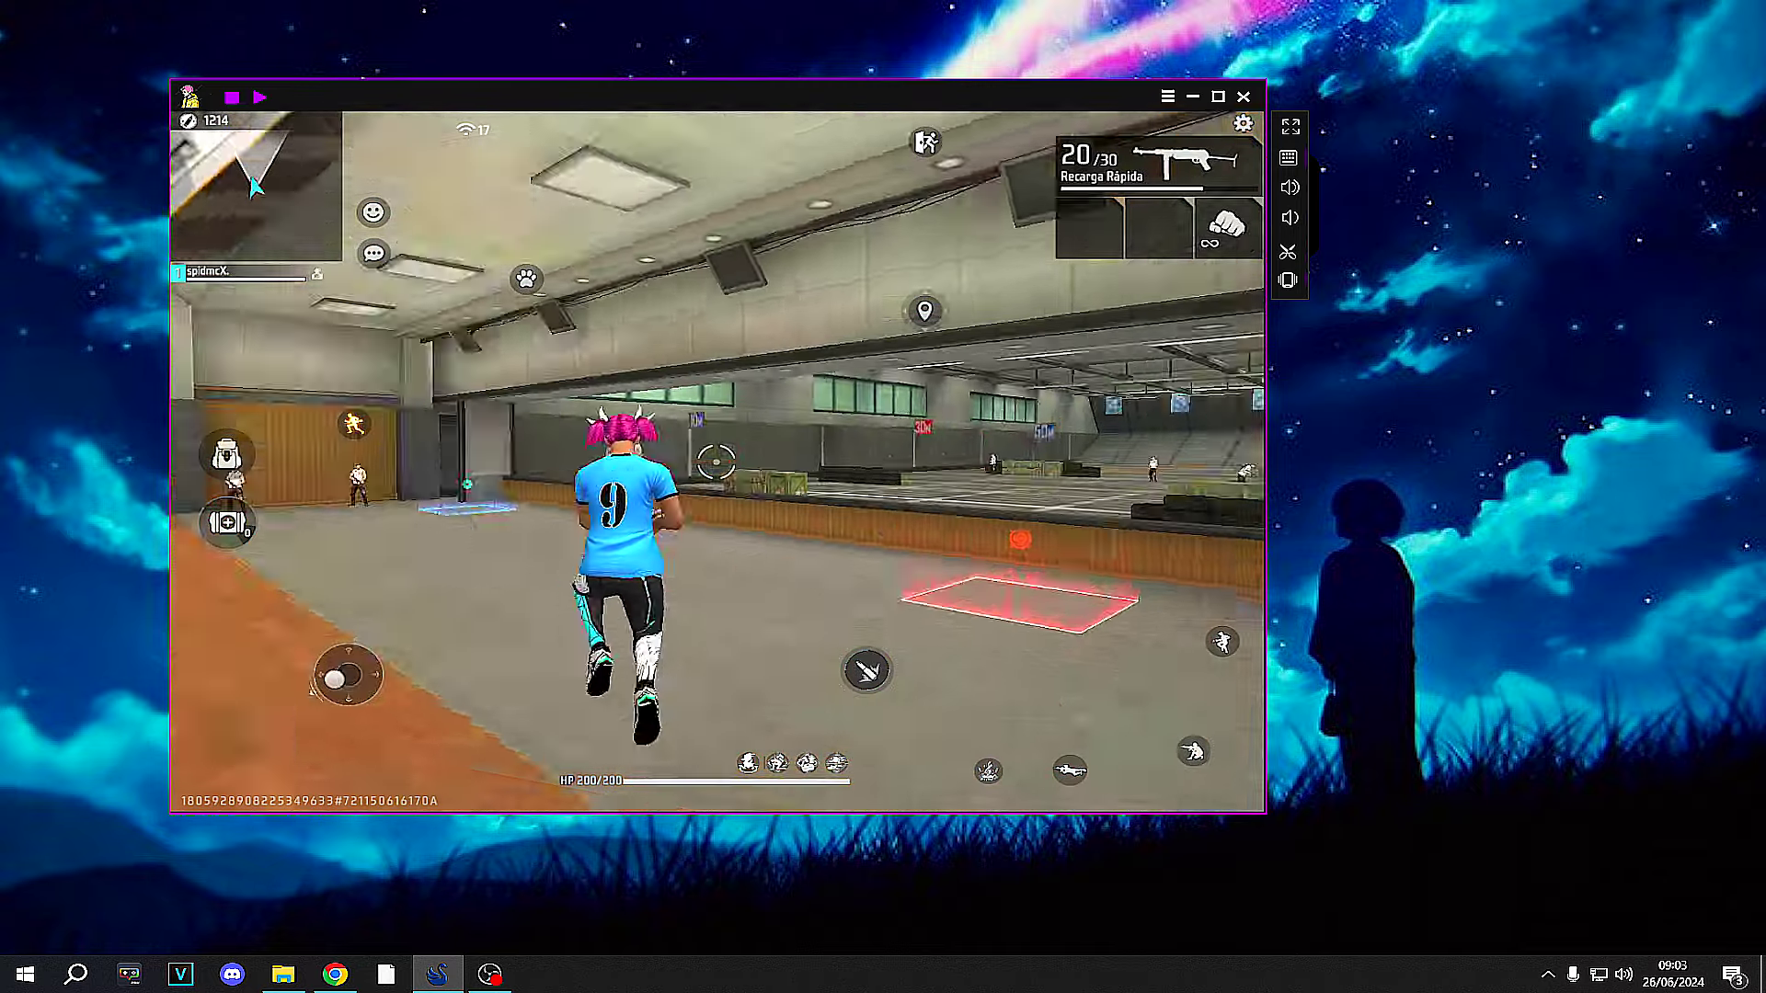
Run around the training hall while switching between the fists and the submachine gun to test movement and aiming
key(3)
key(w)
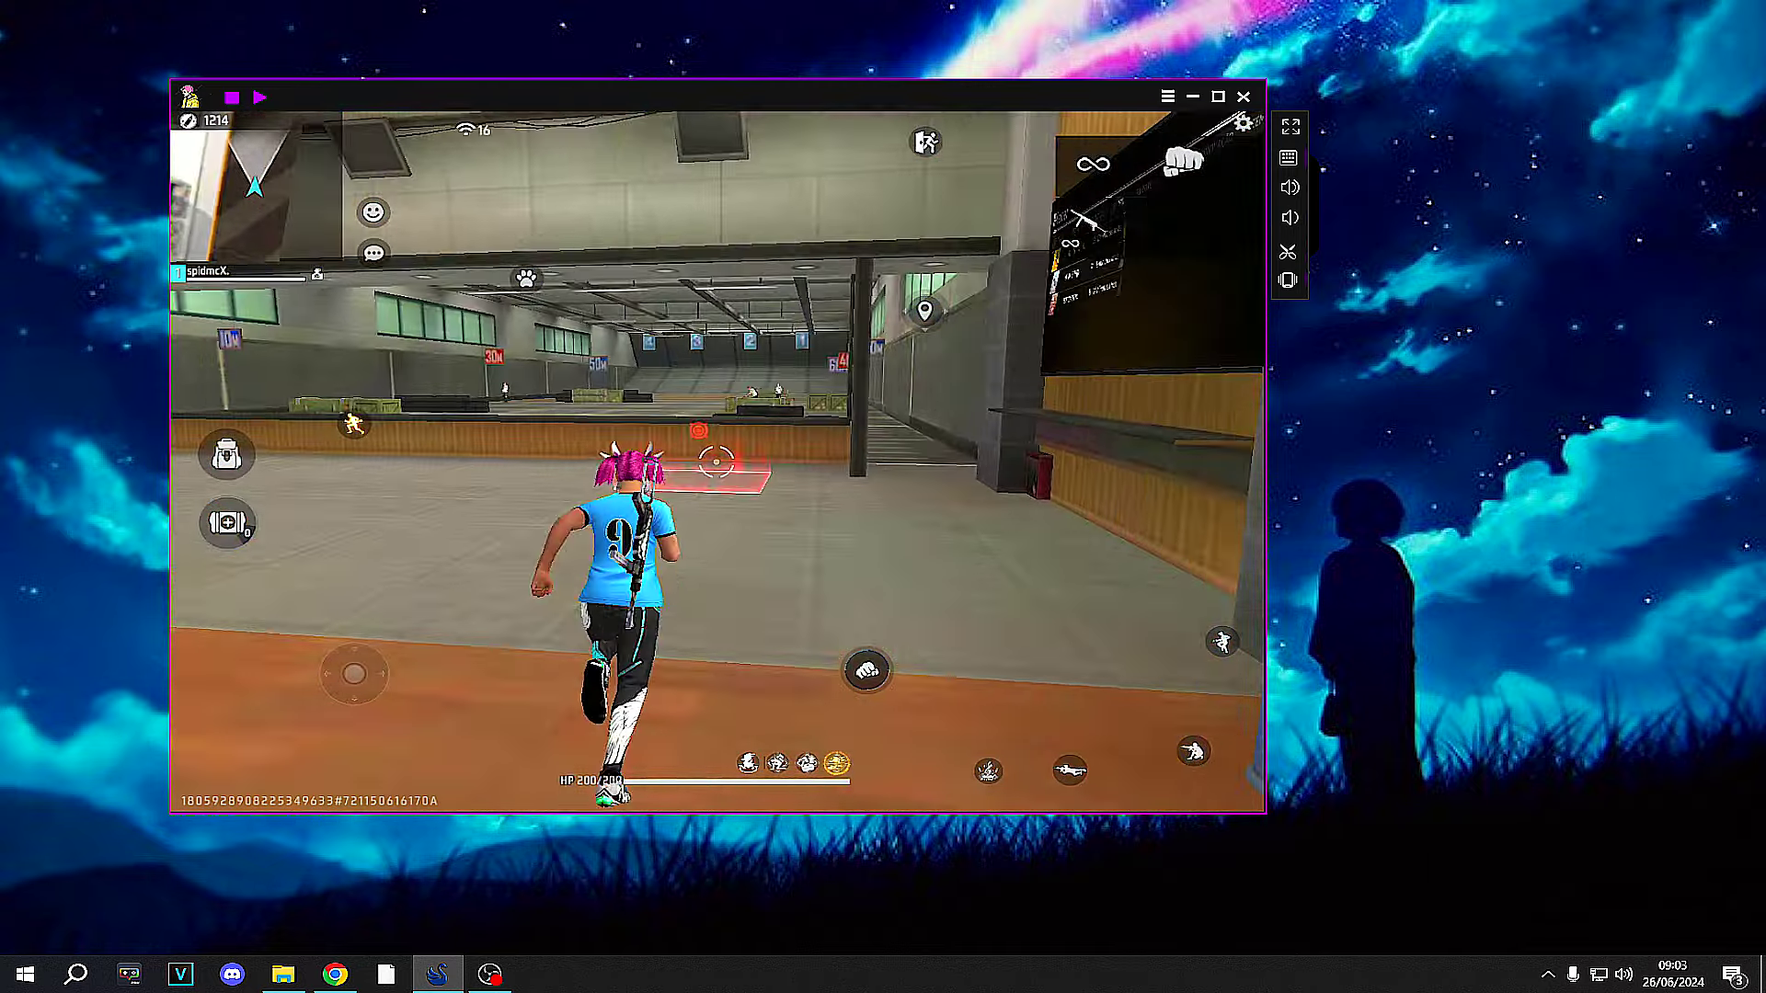
key(1)
key(d)
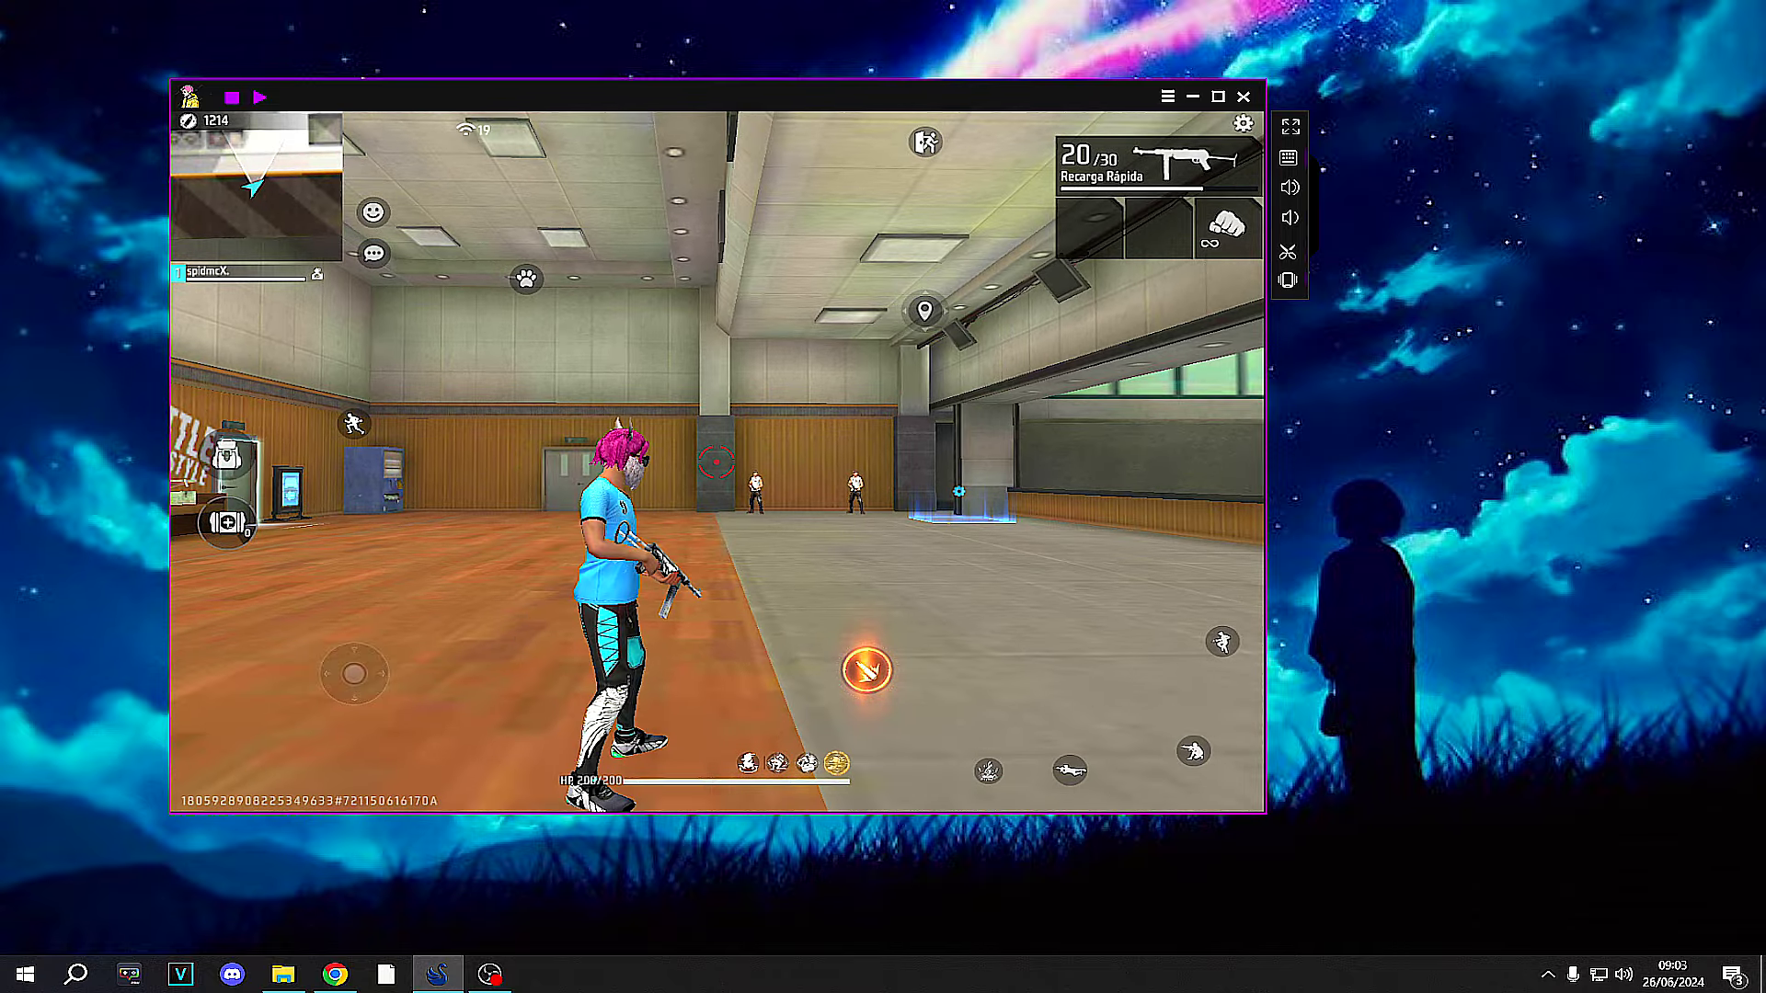
key(d)
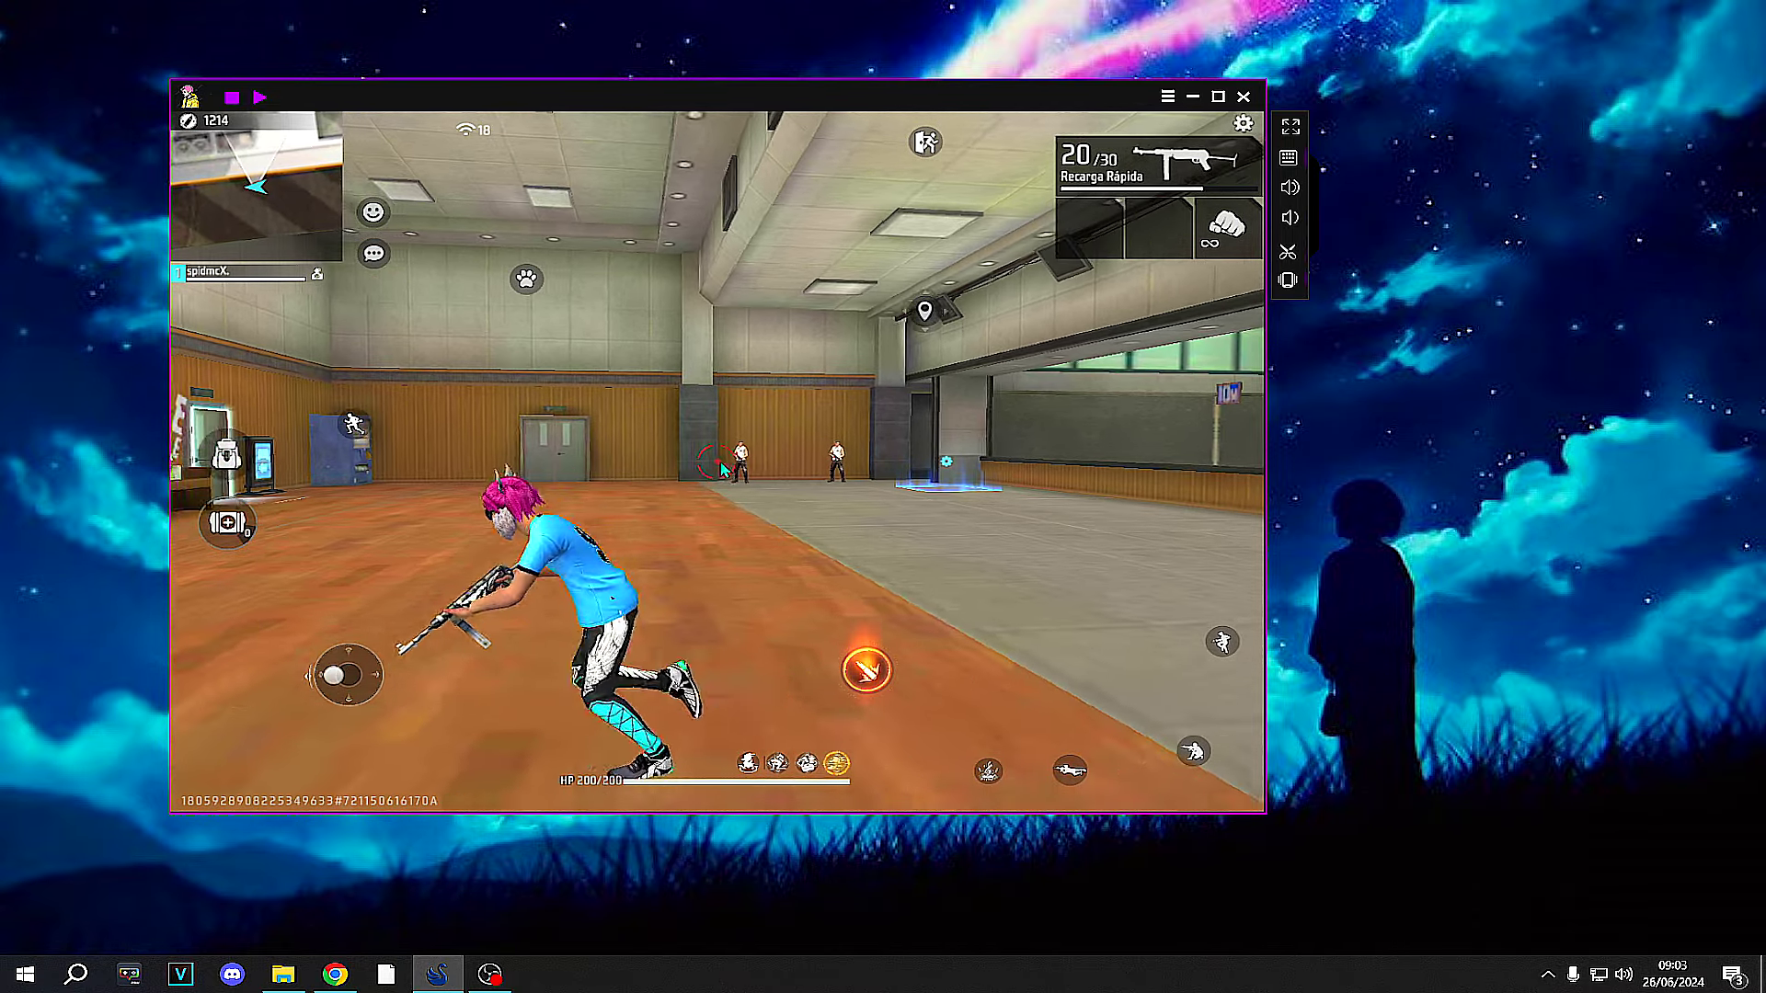
key(a)
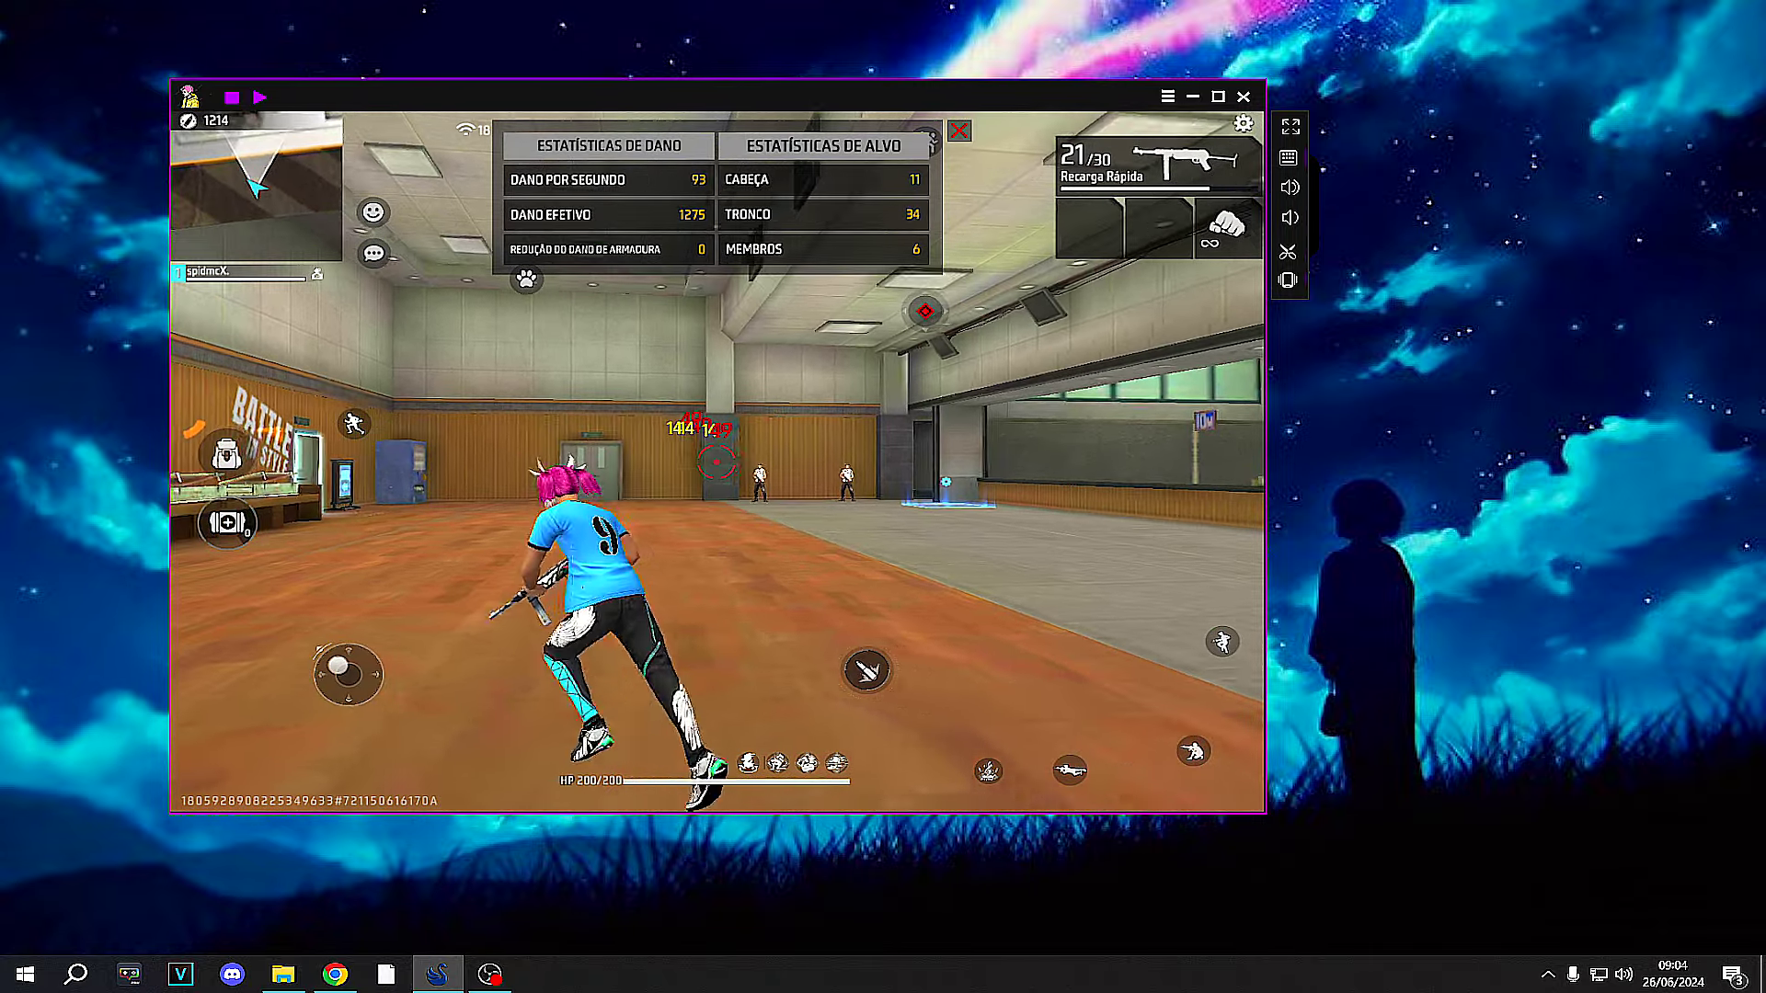
Test the aim sensitivity by strafing and firing bursts at the target dummies, jumping between attempts, and release the cursor
key(w)
key(a)
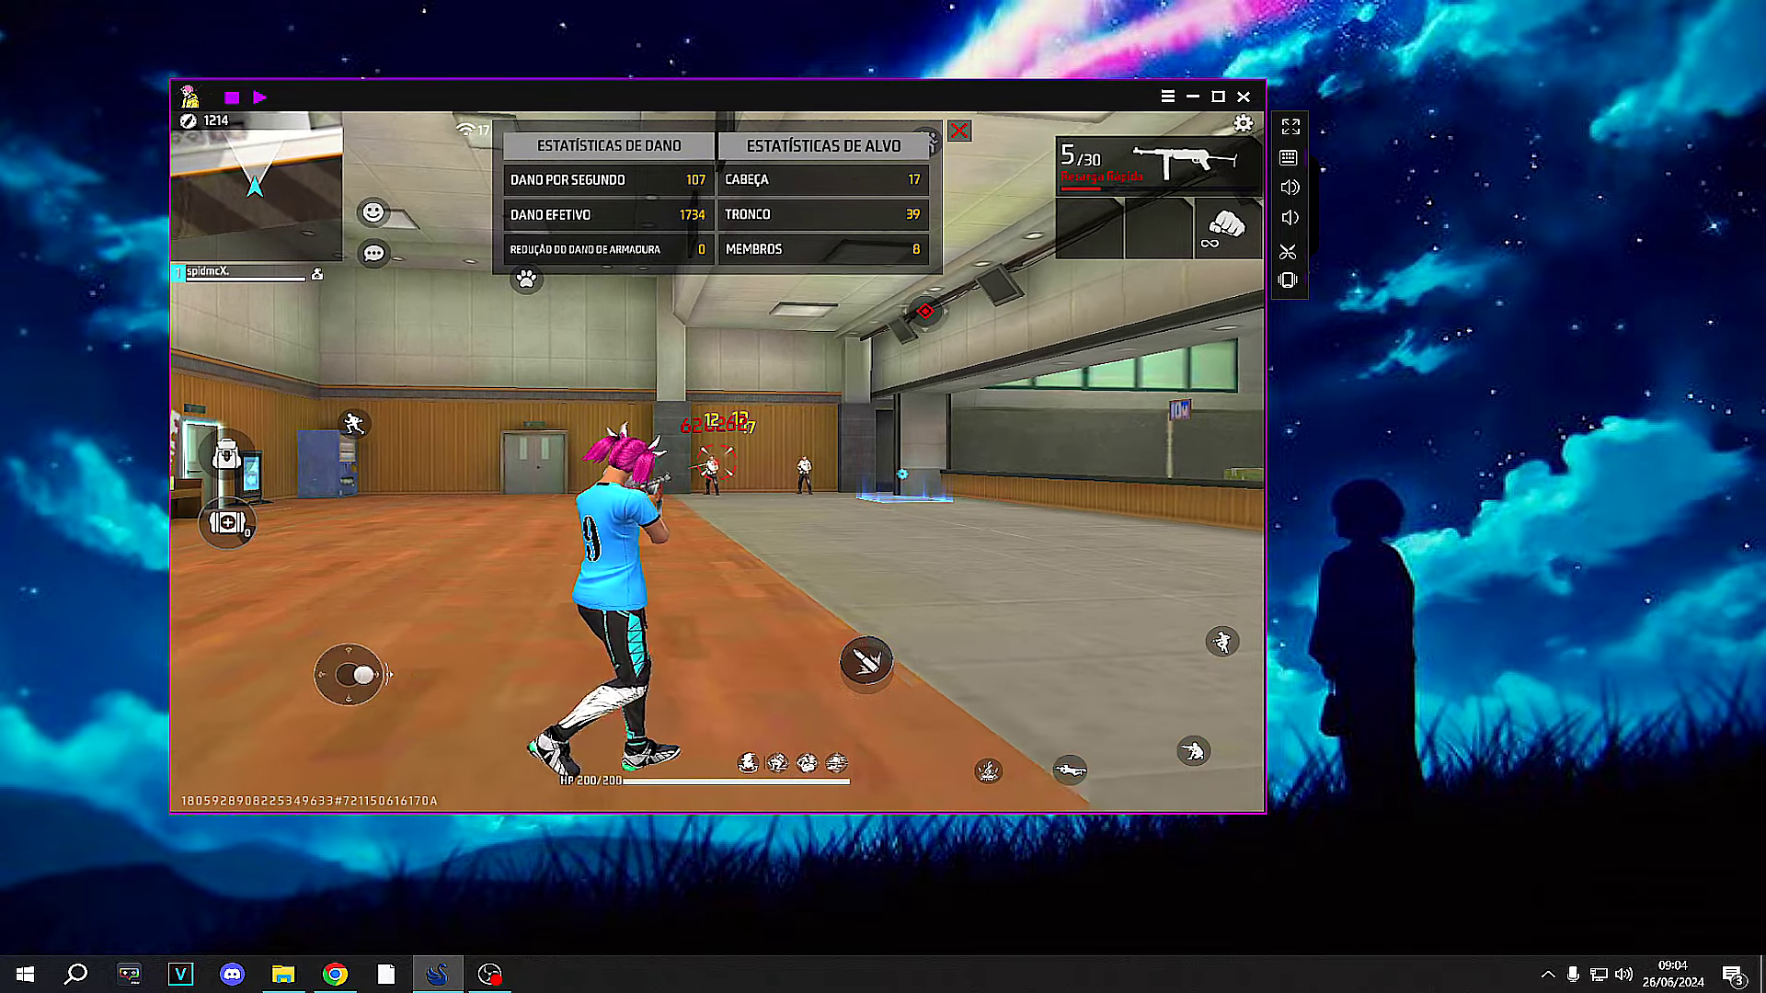
key(s)
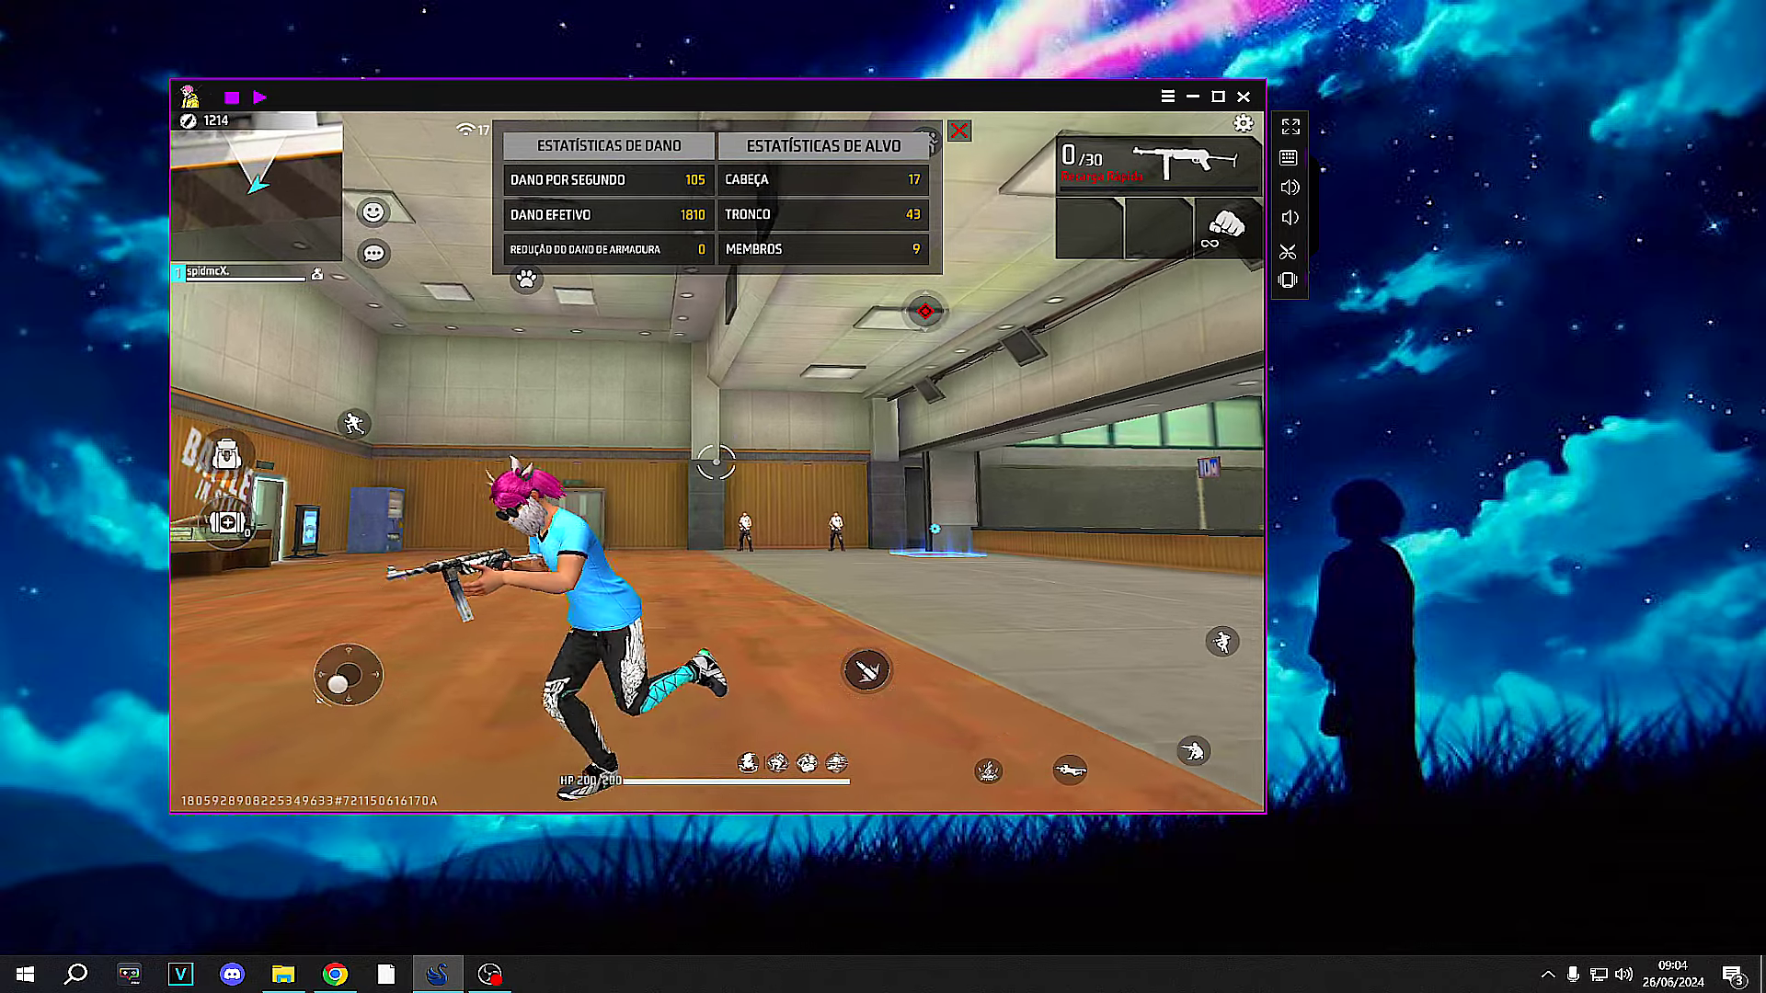
key(d)
click(716, 463)
key(a)
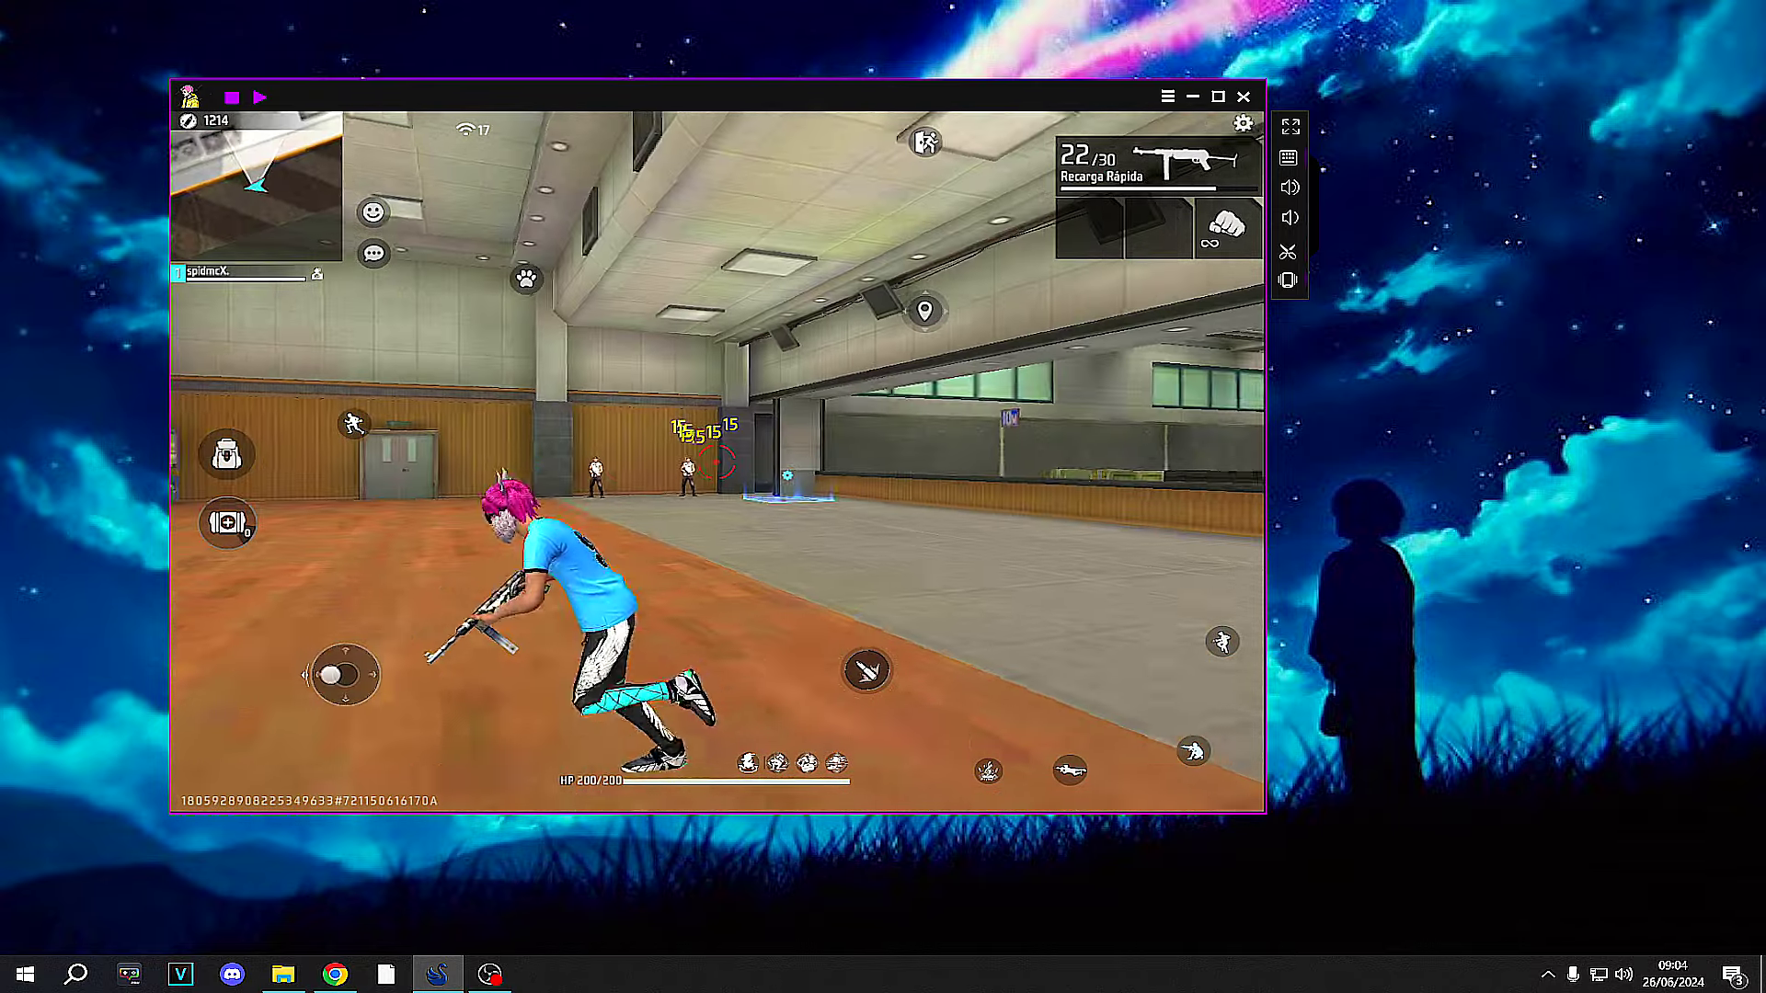
click(716, 463)
key(d)
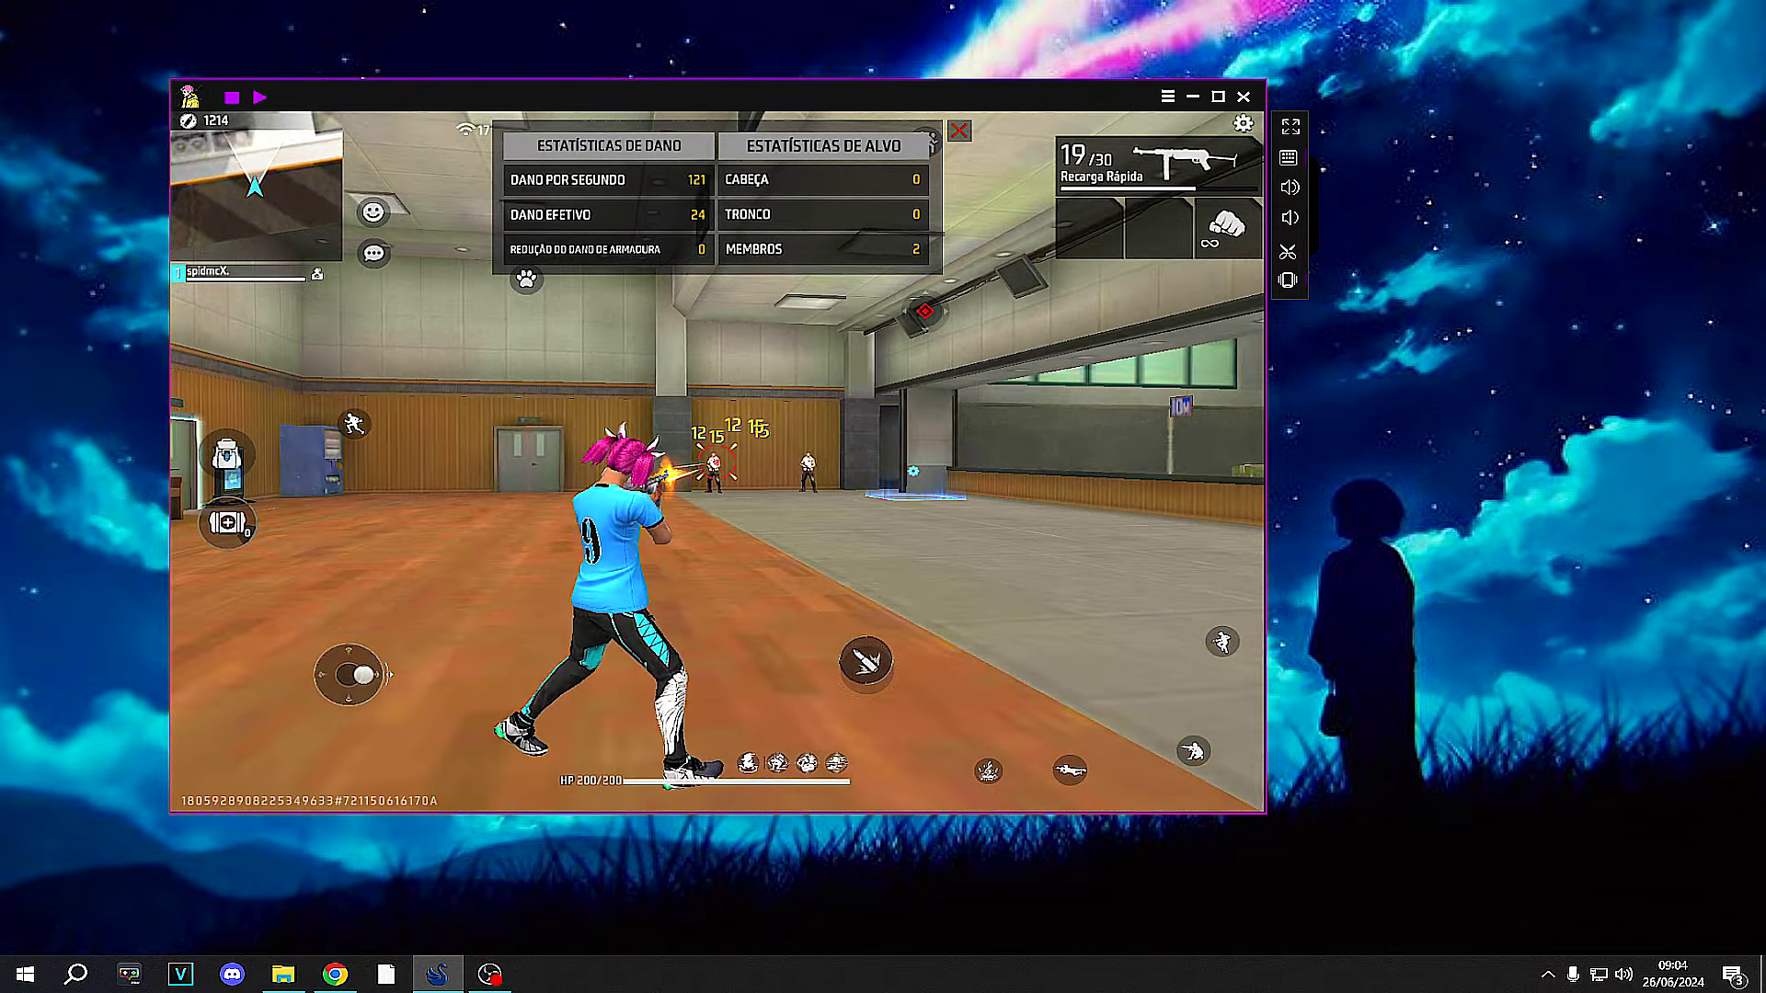
click(716, 463)
key(w)
key(s)
click(717, 462)
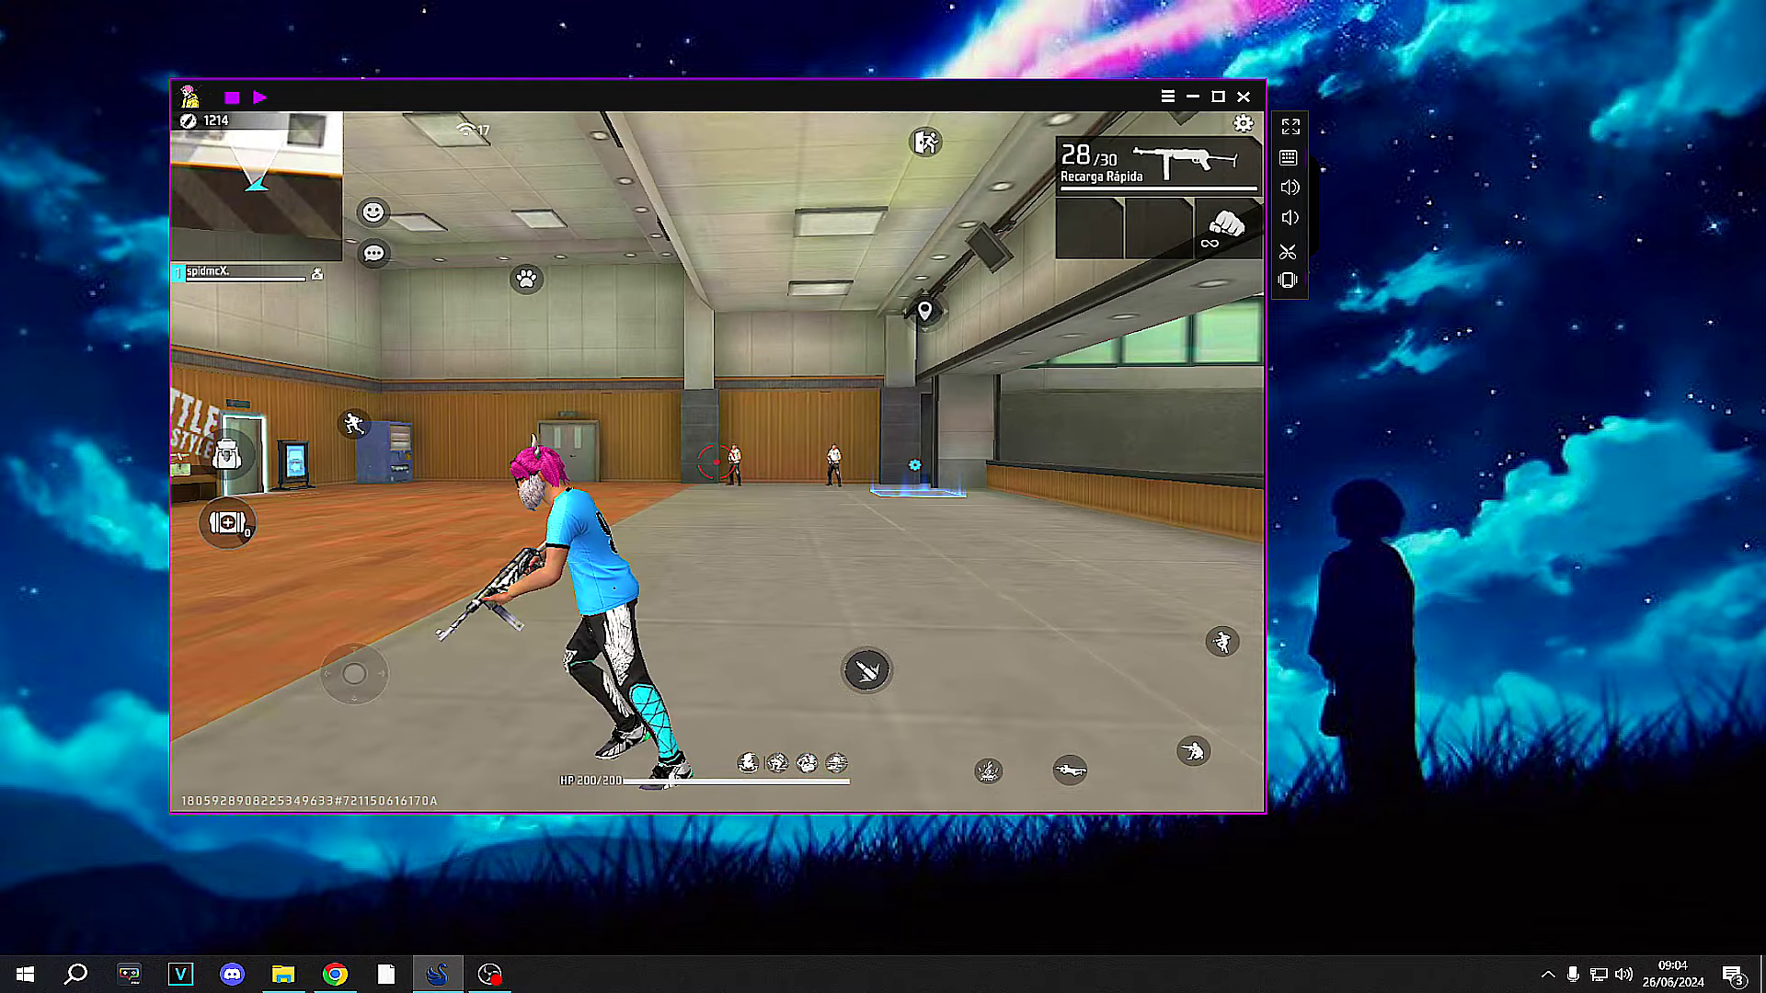
key(a)
key(space)
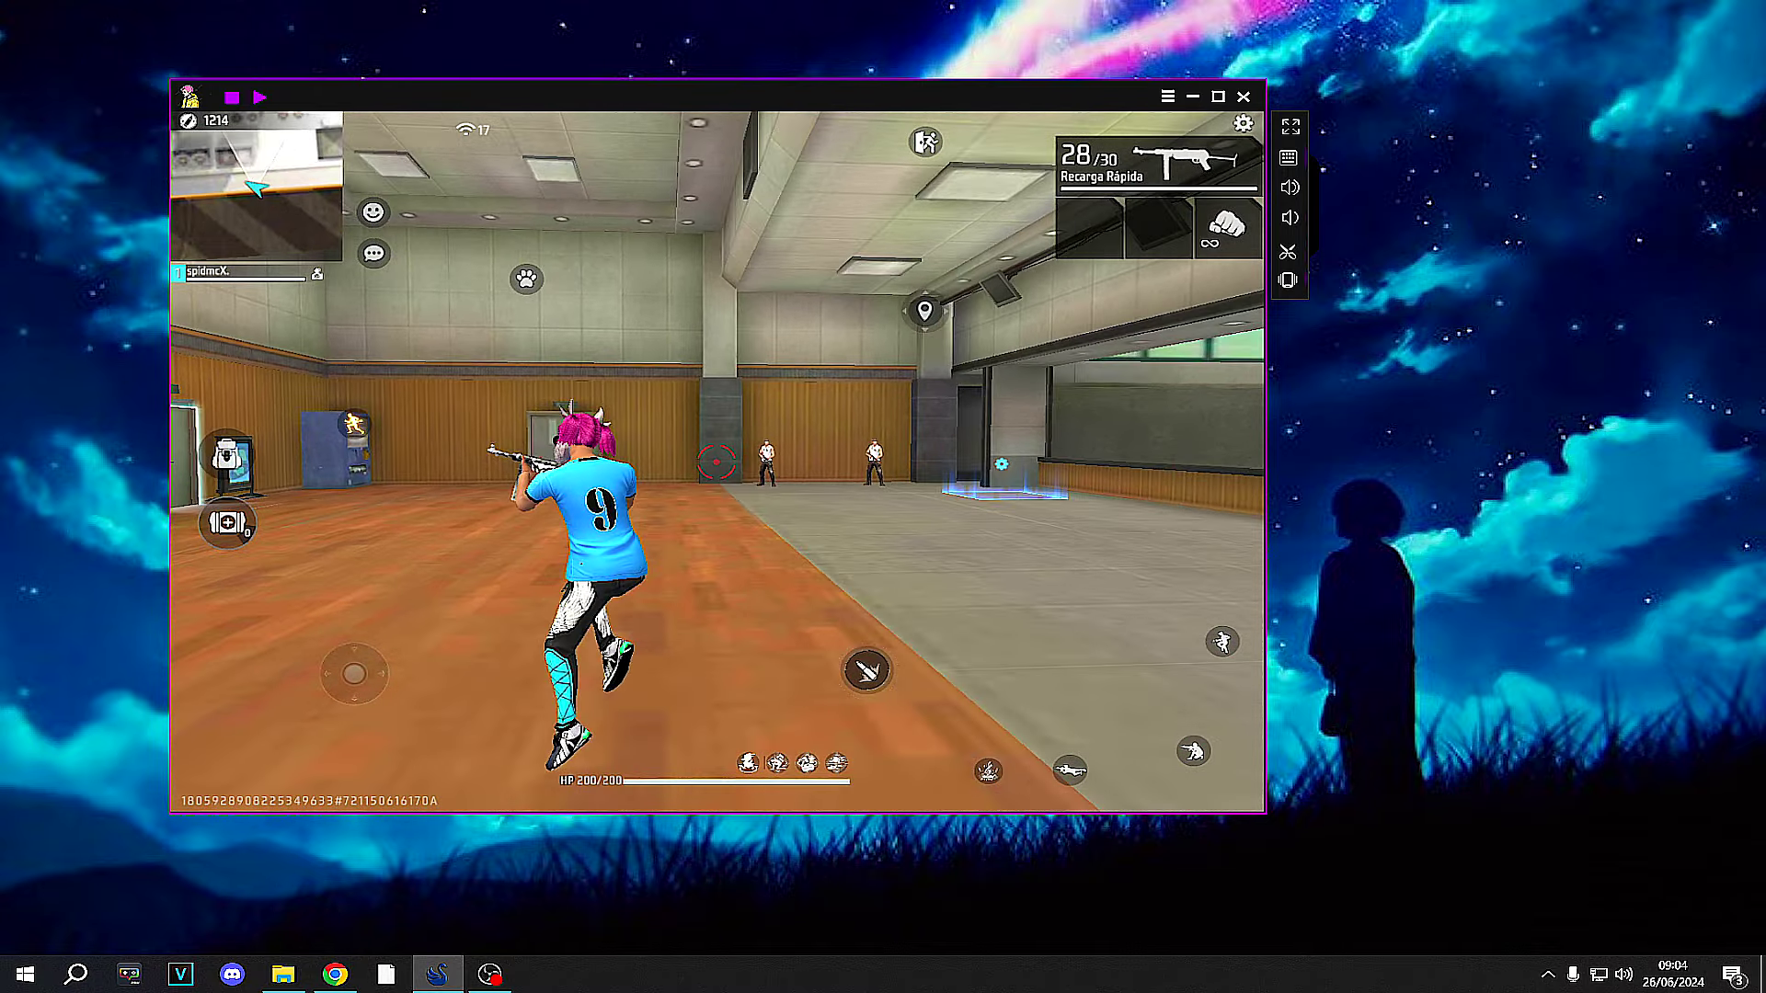
key(f)
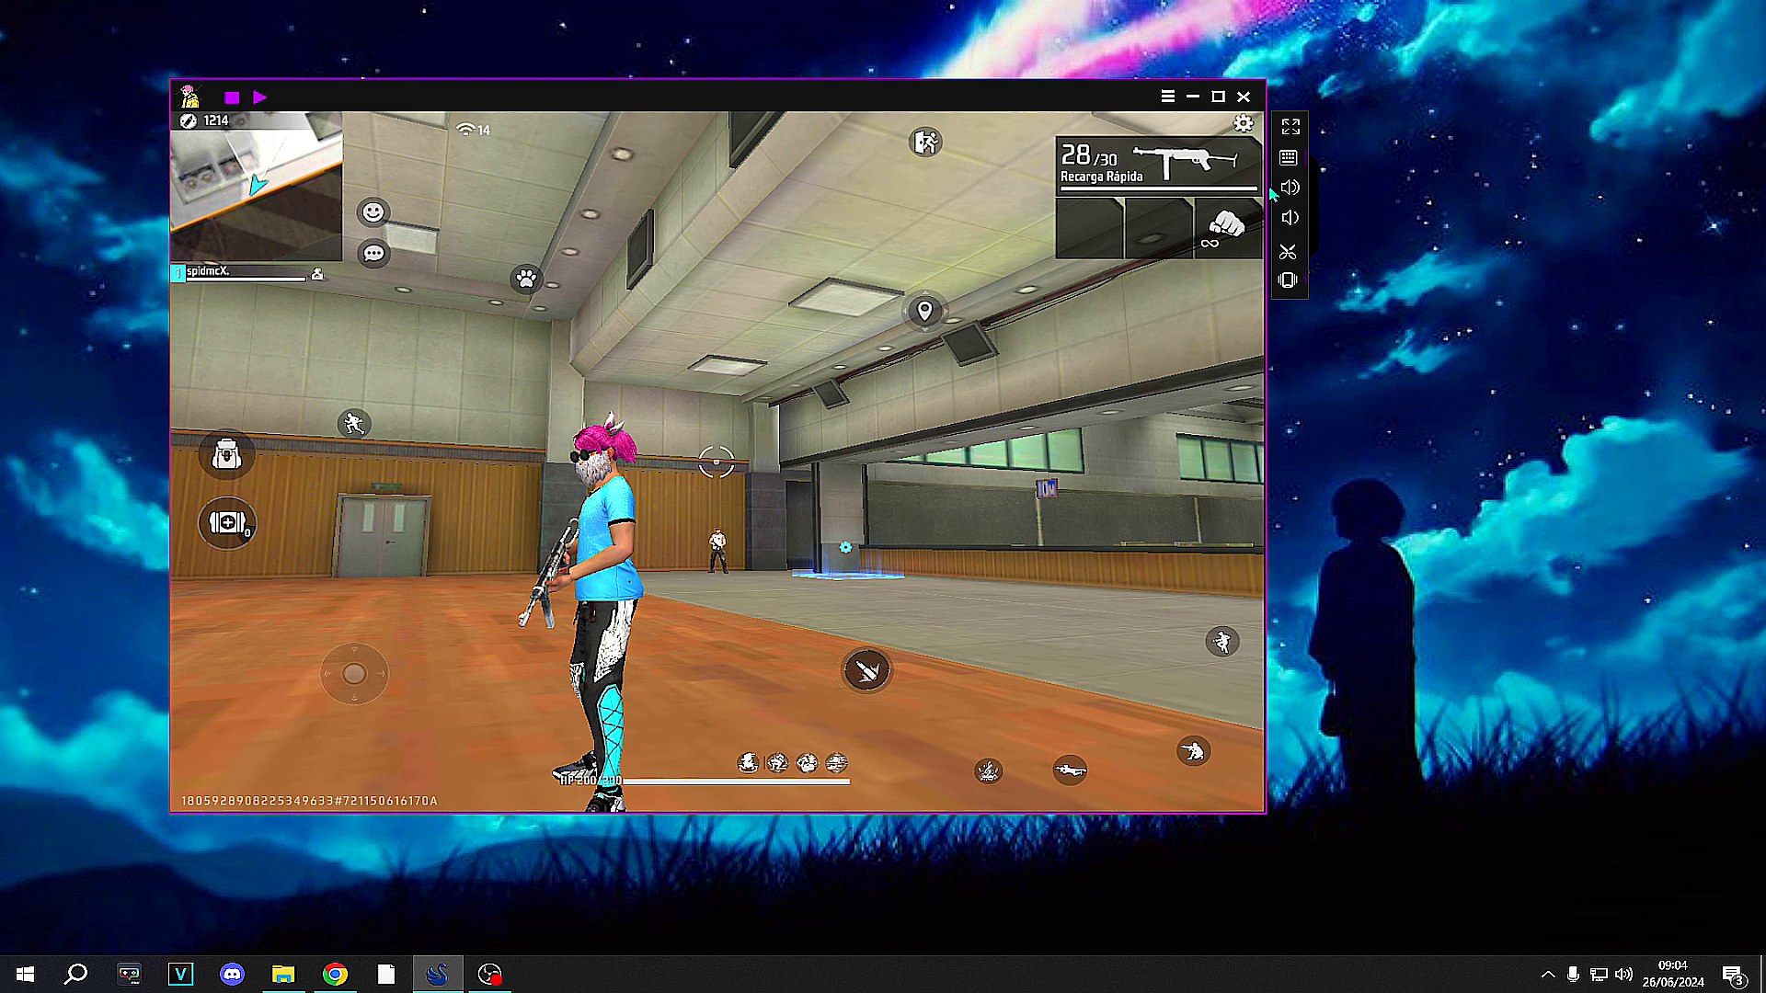
Edit the aim control's YAxisSensitivity and save both its properties and the key mapping
click(1288, 157)
right_click(814, 359)
scroll(1522, 590, down, 3)
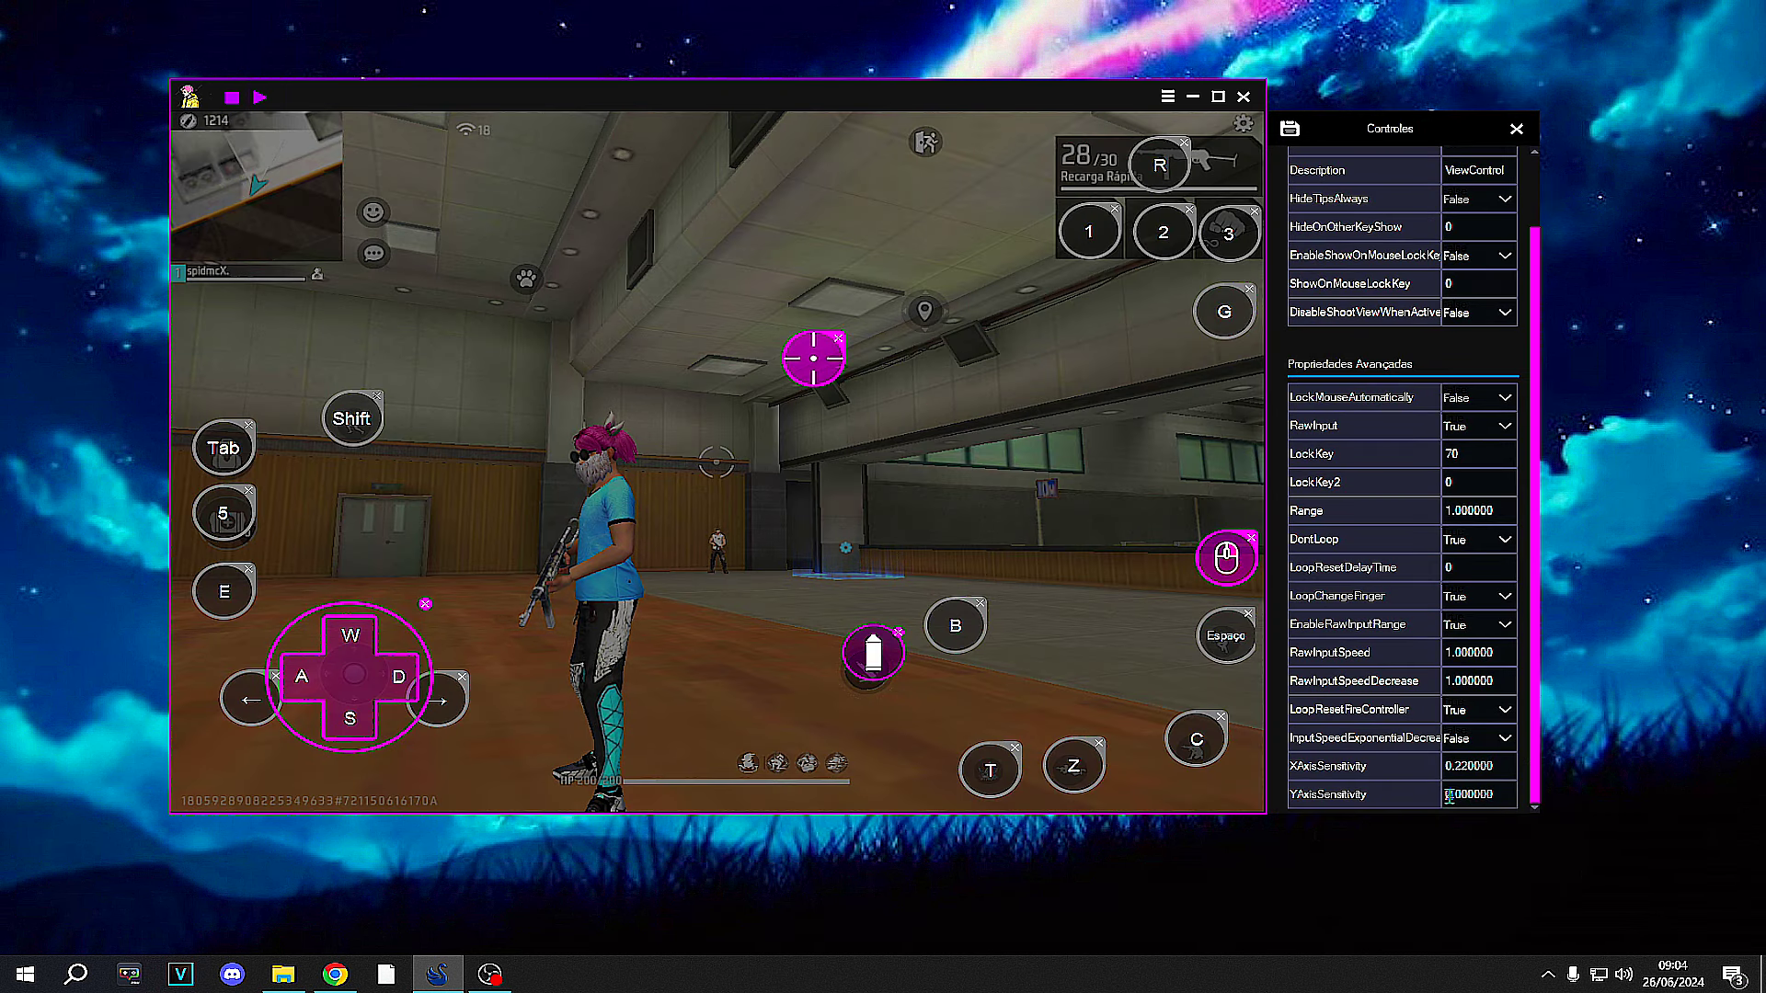
click(1294, 131)
click(1326, 131)
Lock the aim again and fire repeated bursts at the target dummy to test the saved vertical sensitivity
key(f)
click(717, 462)
key(s)
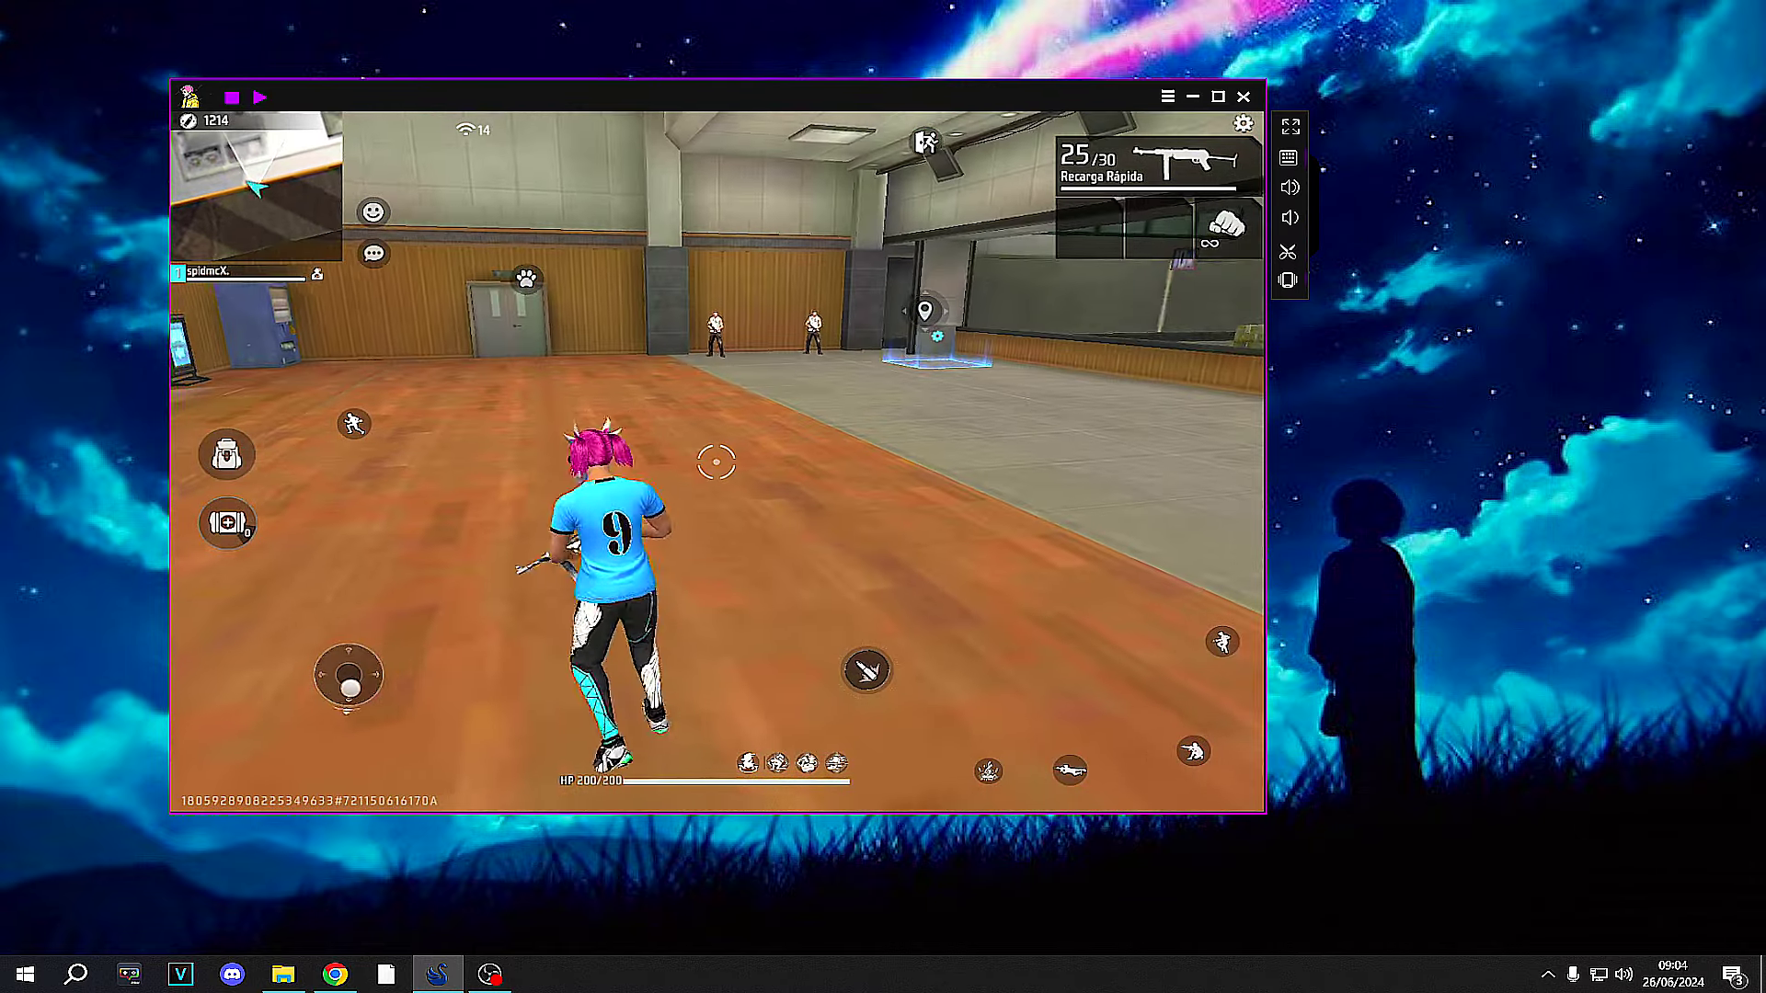
click(716, 462)
click(716, 462)
click(716, 460)
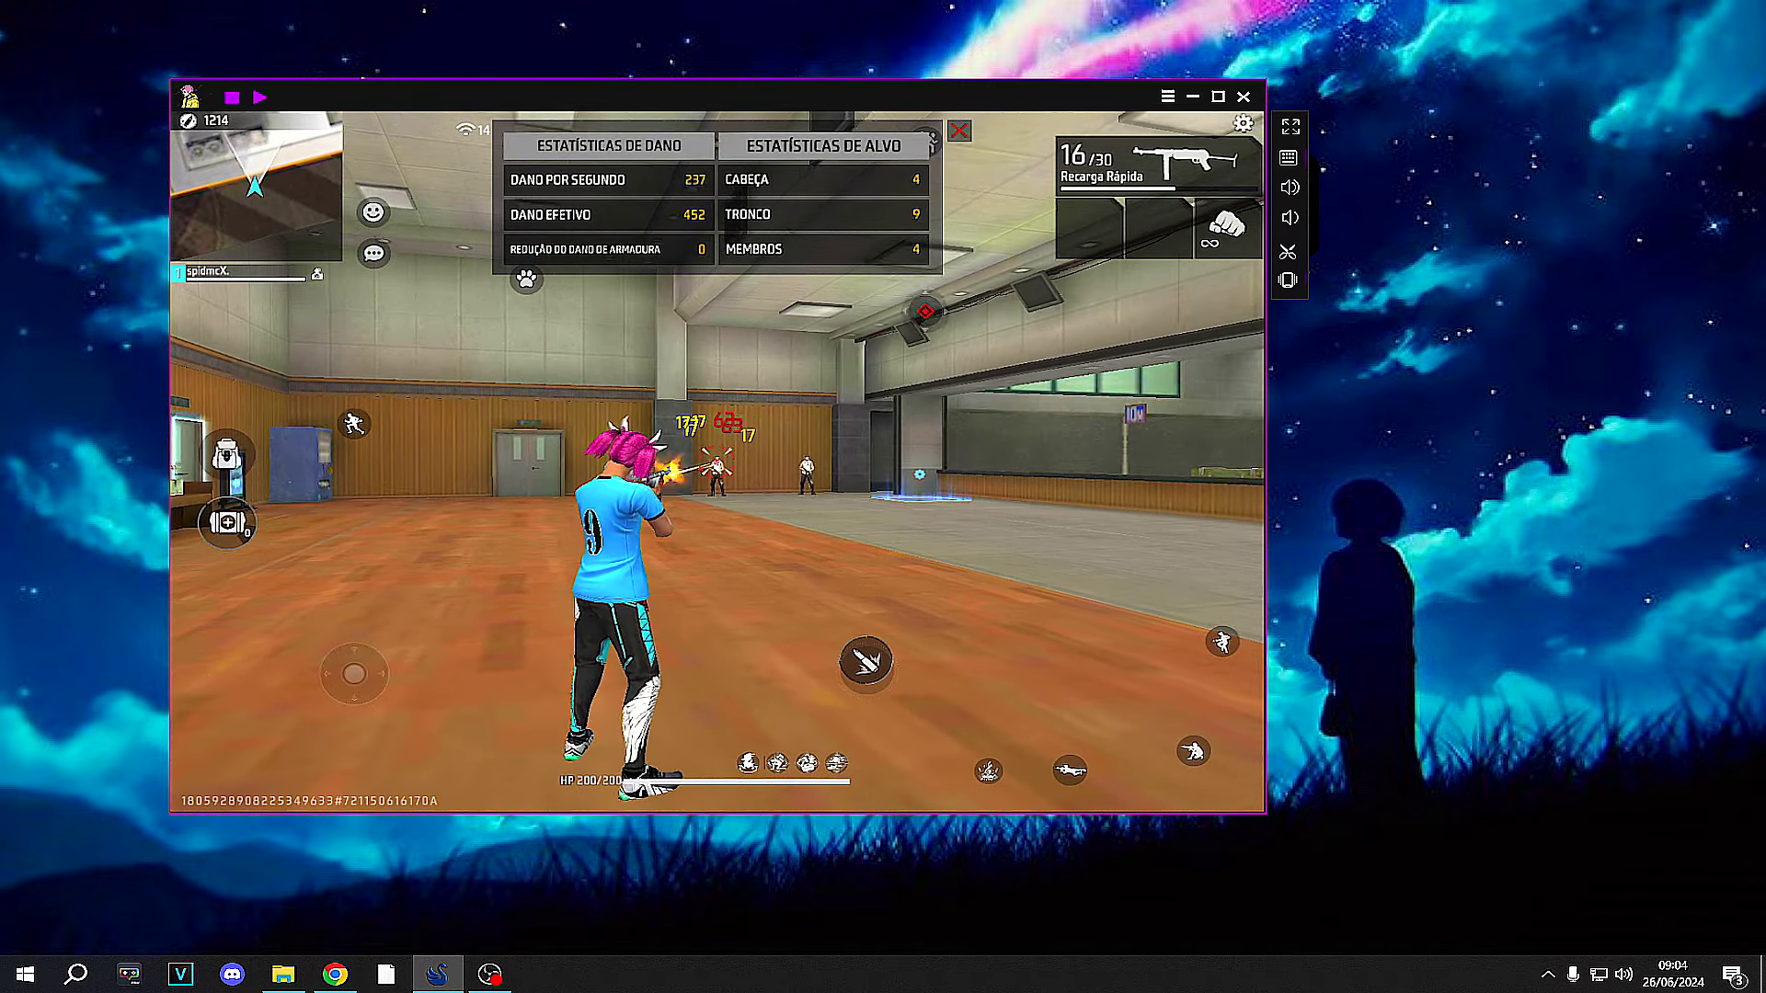
click(717, 462)
key(d)
click(717, 461)
key(d)
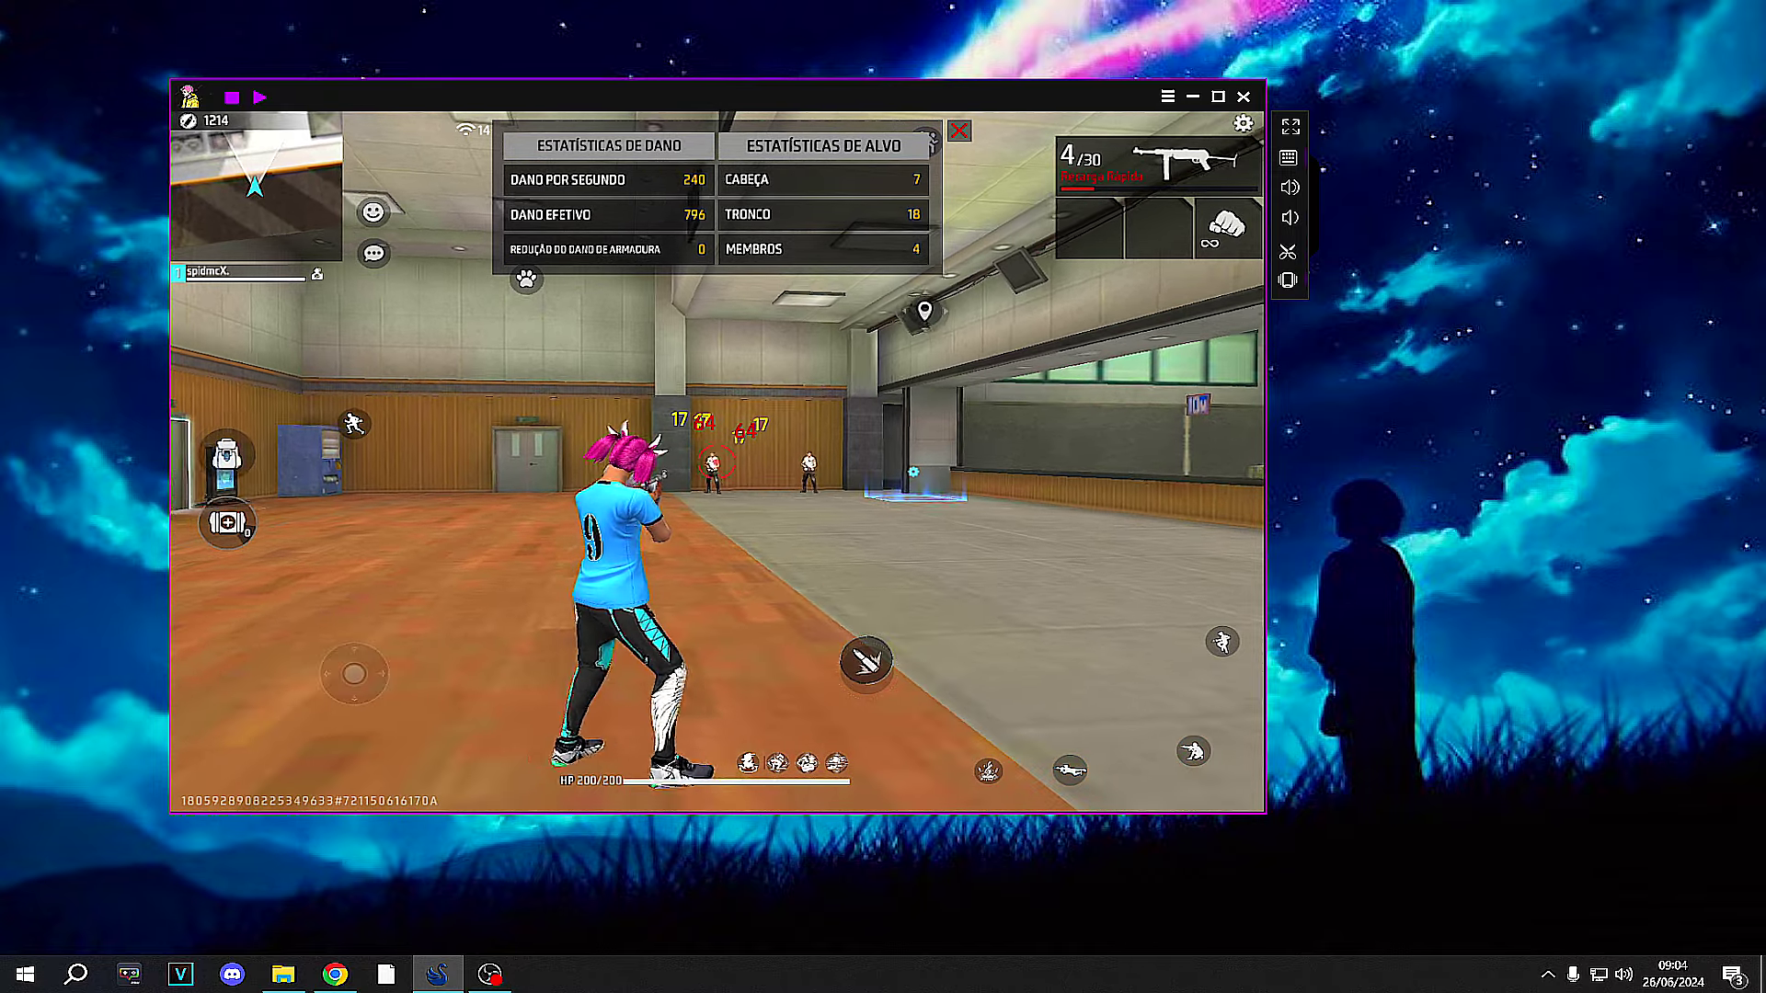
click(717, 462)
key(d)
key(a)
key(c)
click(717, 464)
Run through the hall with the fists, switch back to the gun and free the cursor
key(3)
key(c)
key(w)
key(1)
key(s)
key(F1)
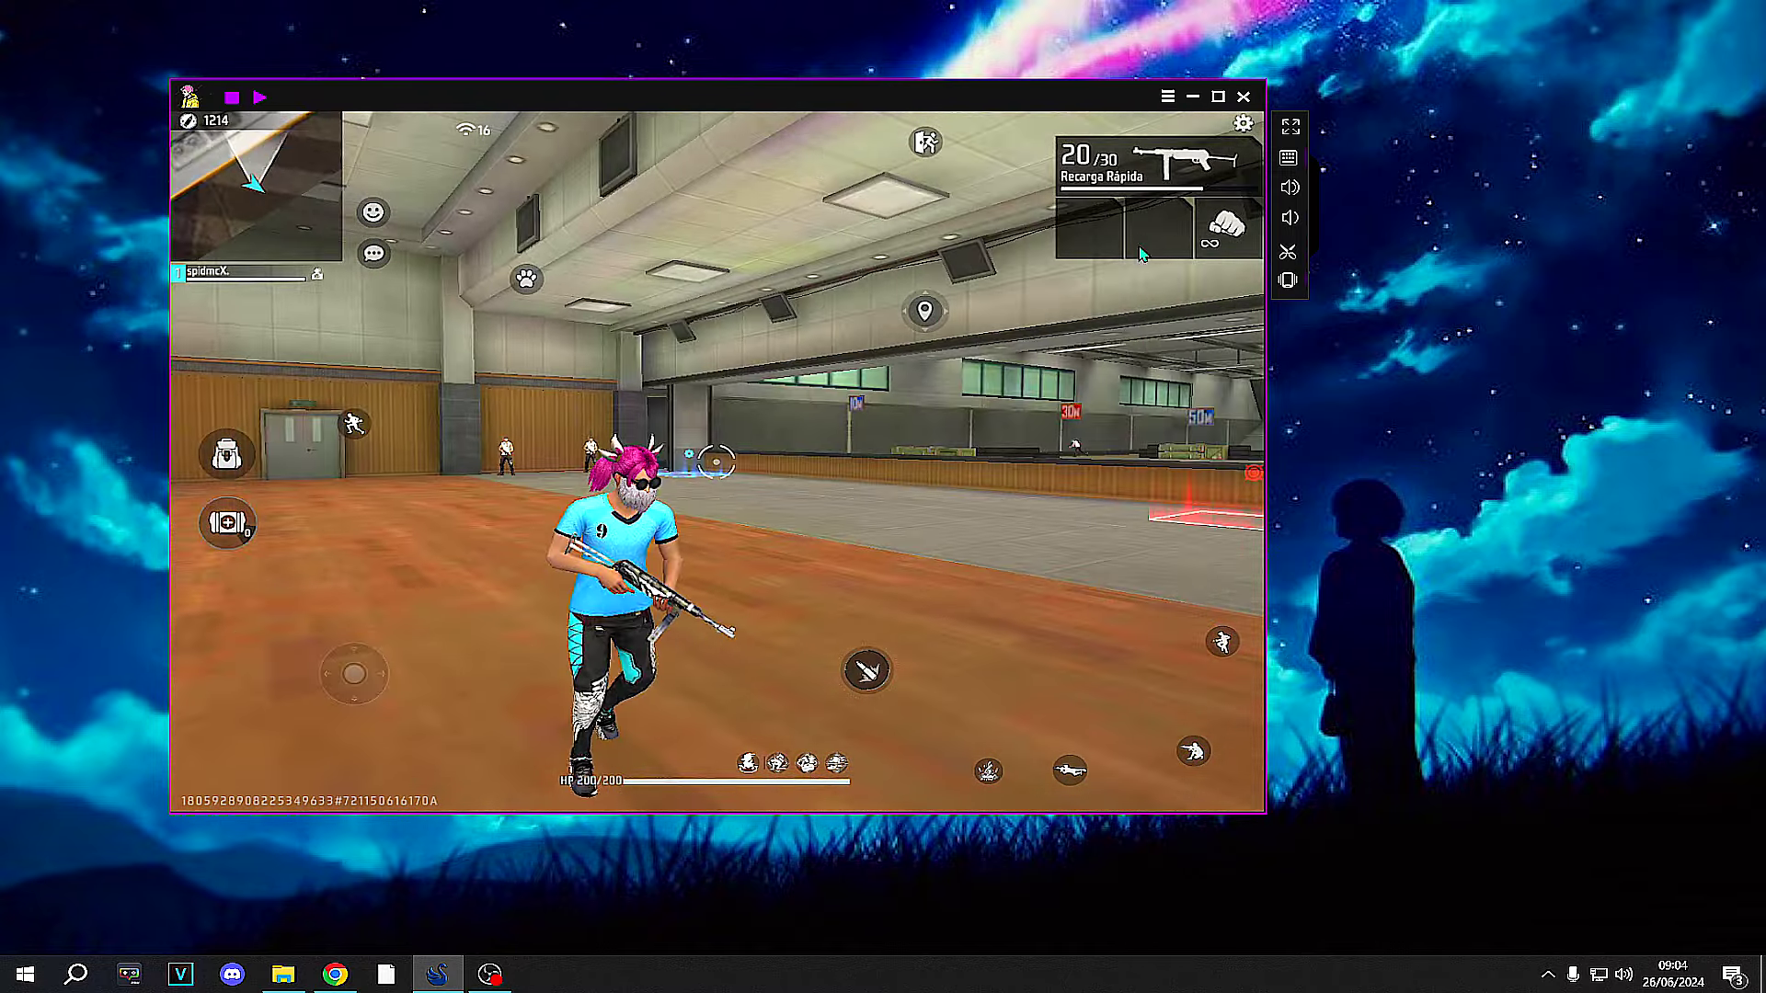
Reduce a slider value in the in-game settings and return to the training hall
click(1242, 123)
click(247, 517)
drag(881, 342, 839, 342)
key(Escape)
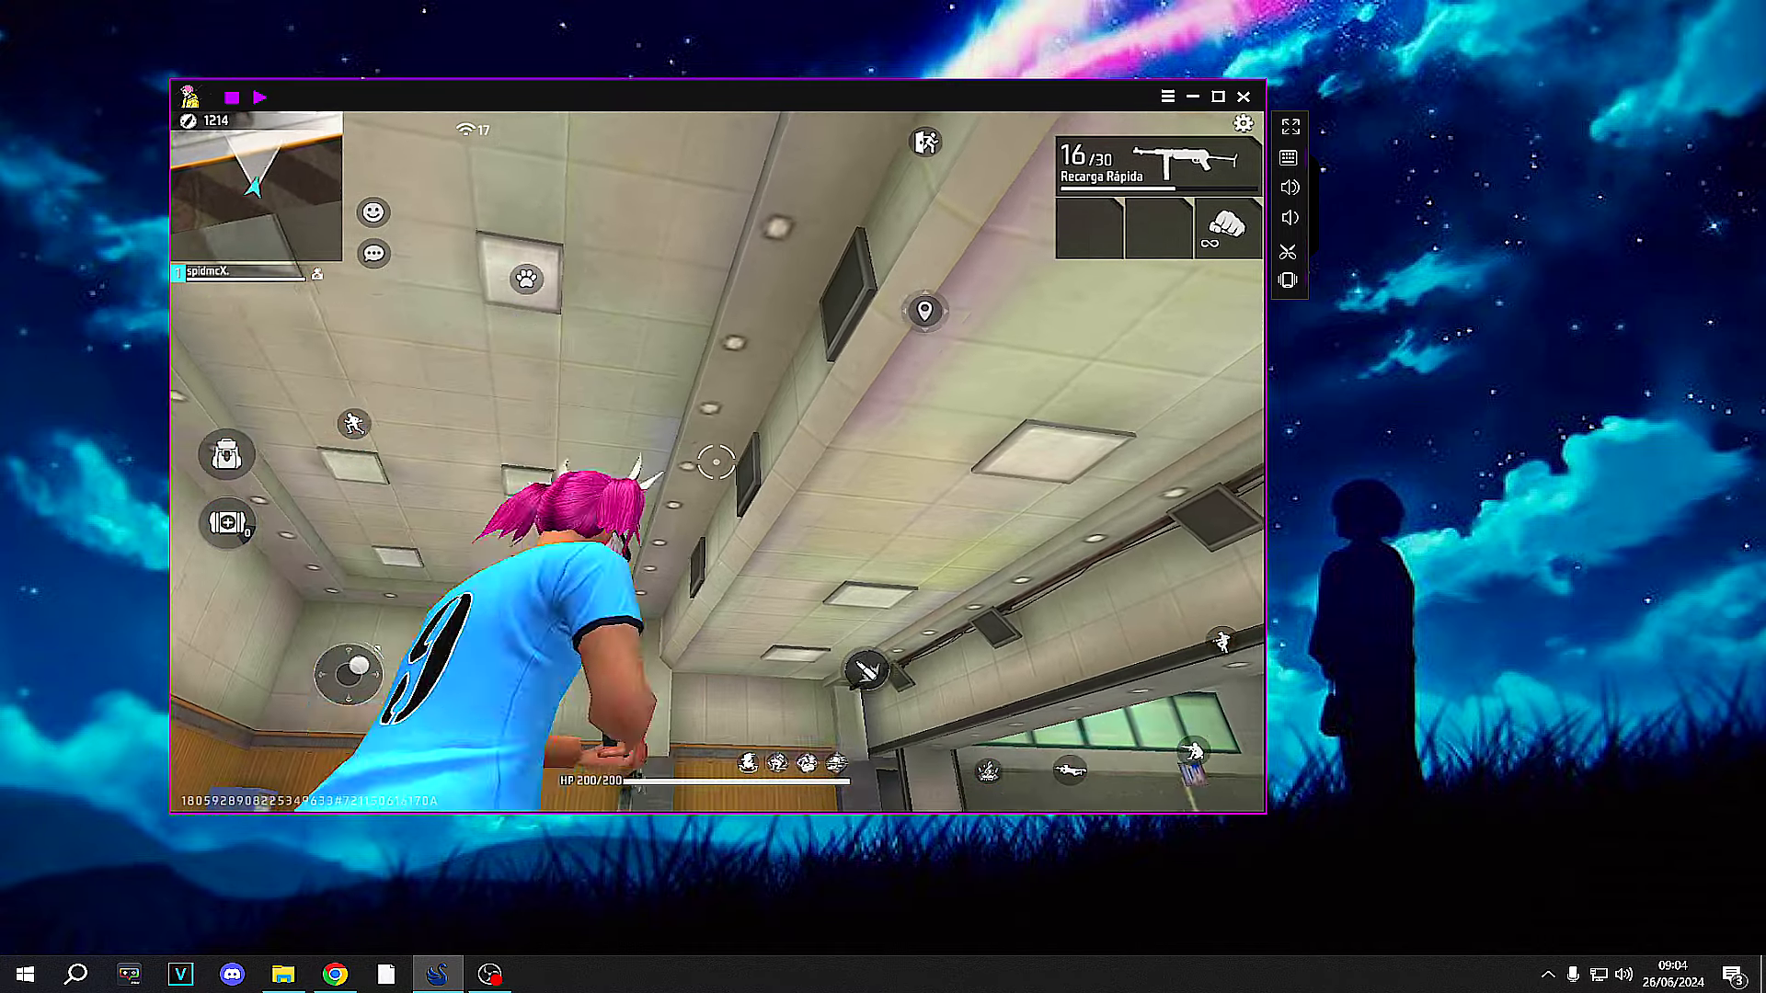
Shoot at the target dummy to check the lowered game setting, reload the gun and release the cursor
click(716, 462)
key(a)
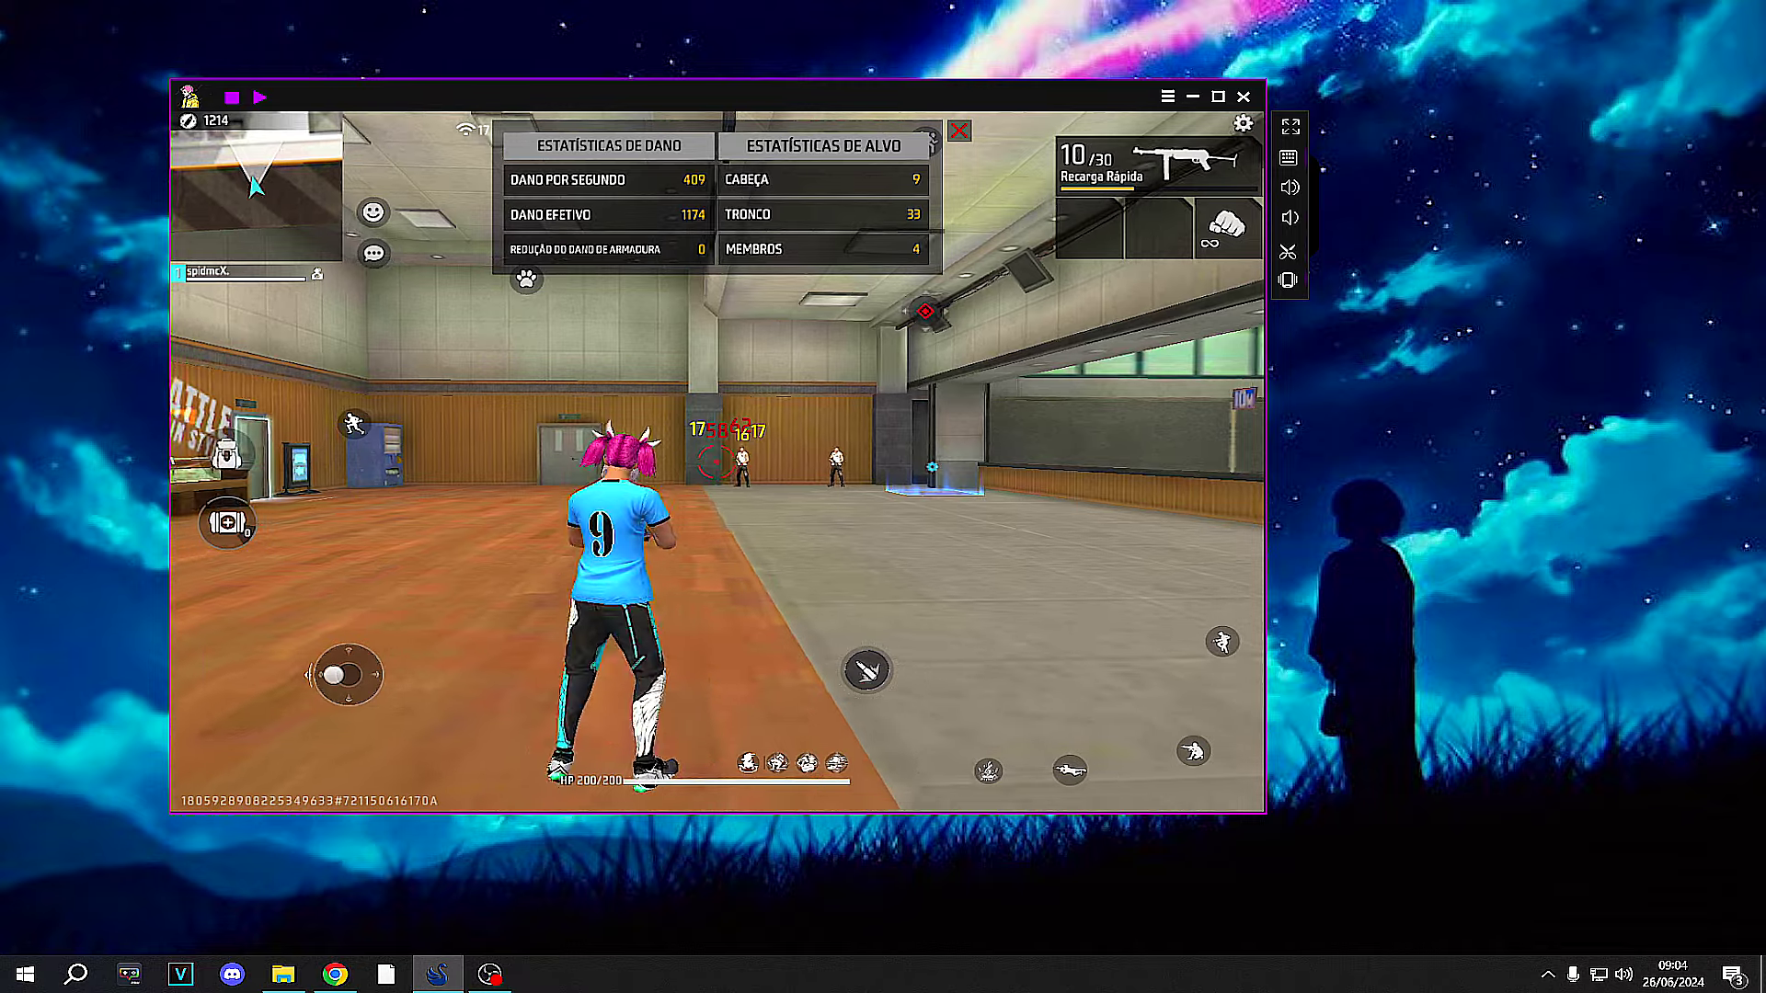
click(715, 462)
key(w)
key(r)
key(ctrl)
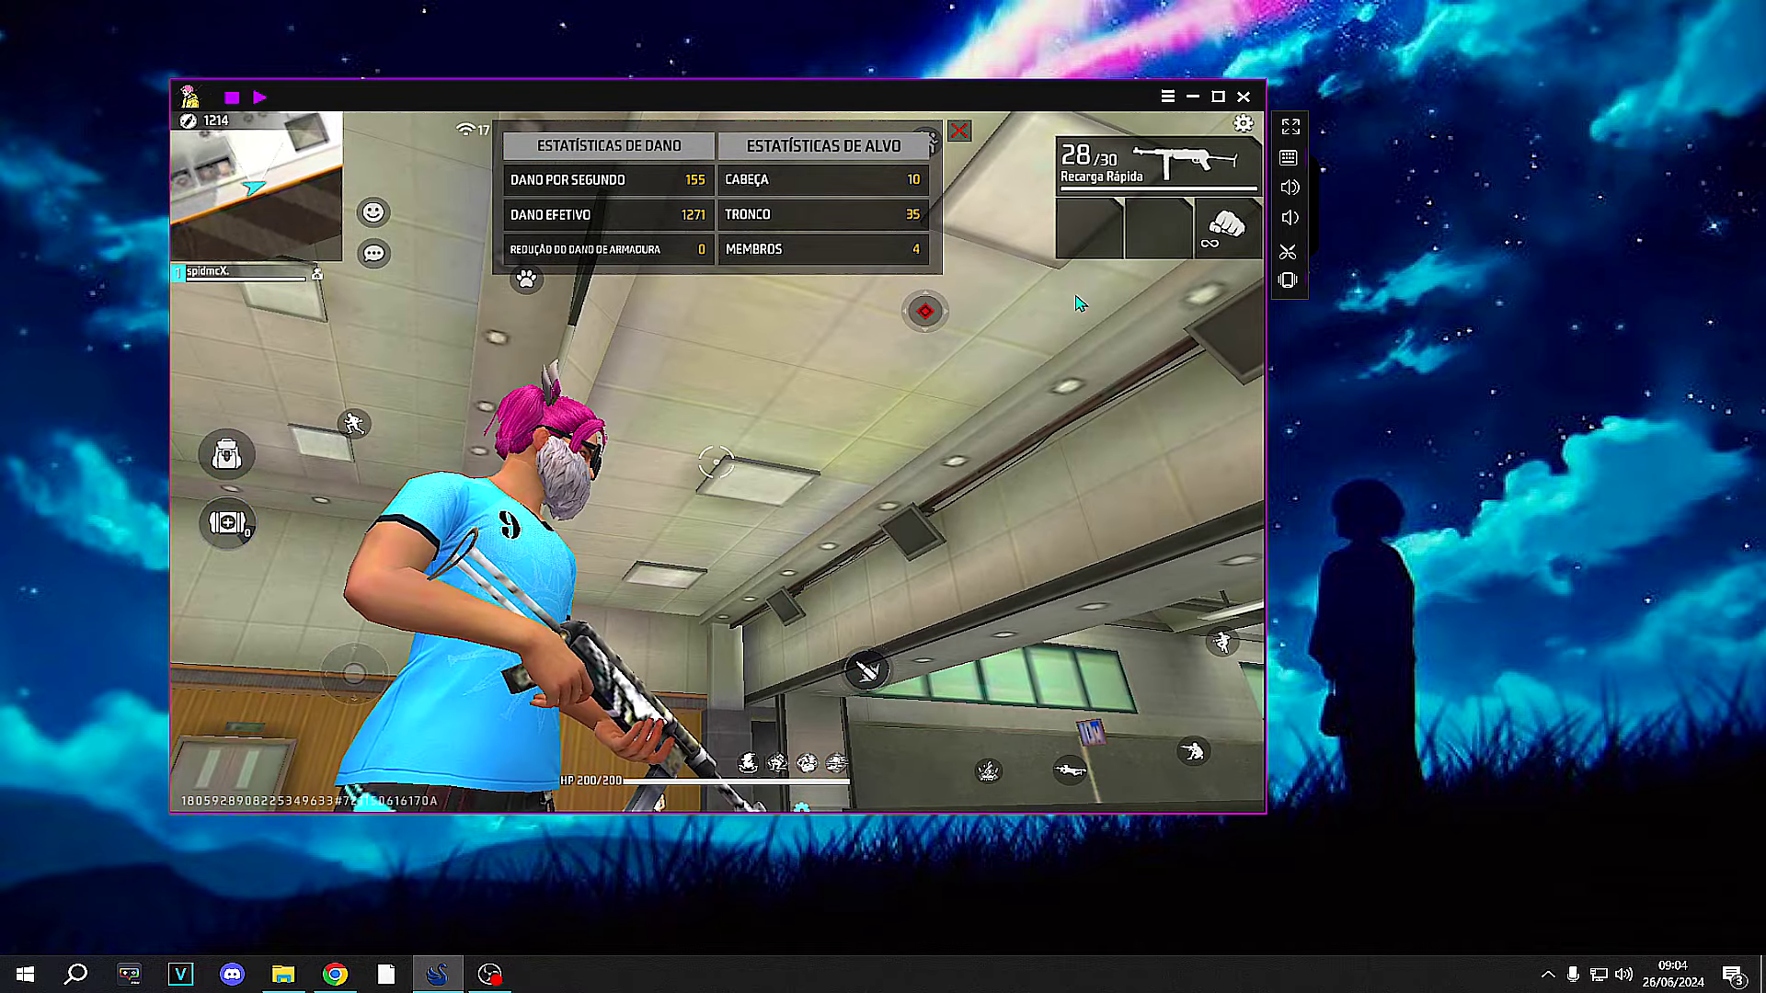
Open the aim control's properties in the key mapping and set YAxisSensitivity to 2
drag(1080, 304, 853, 399)
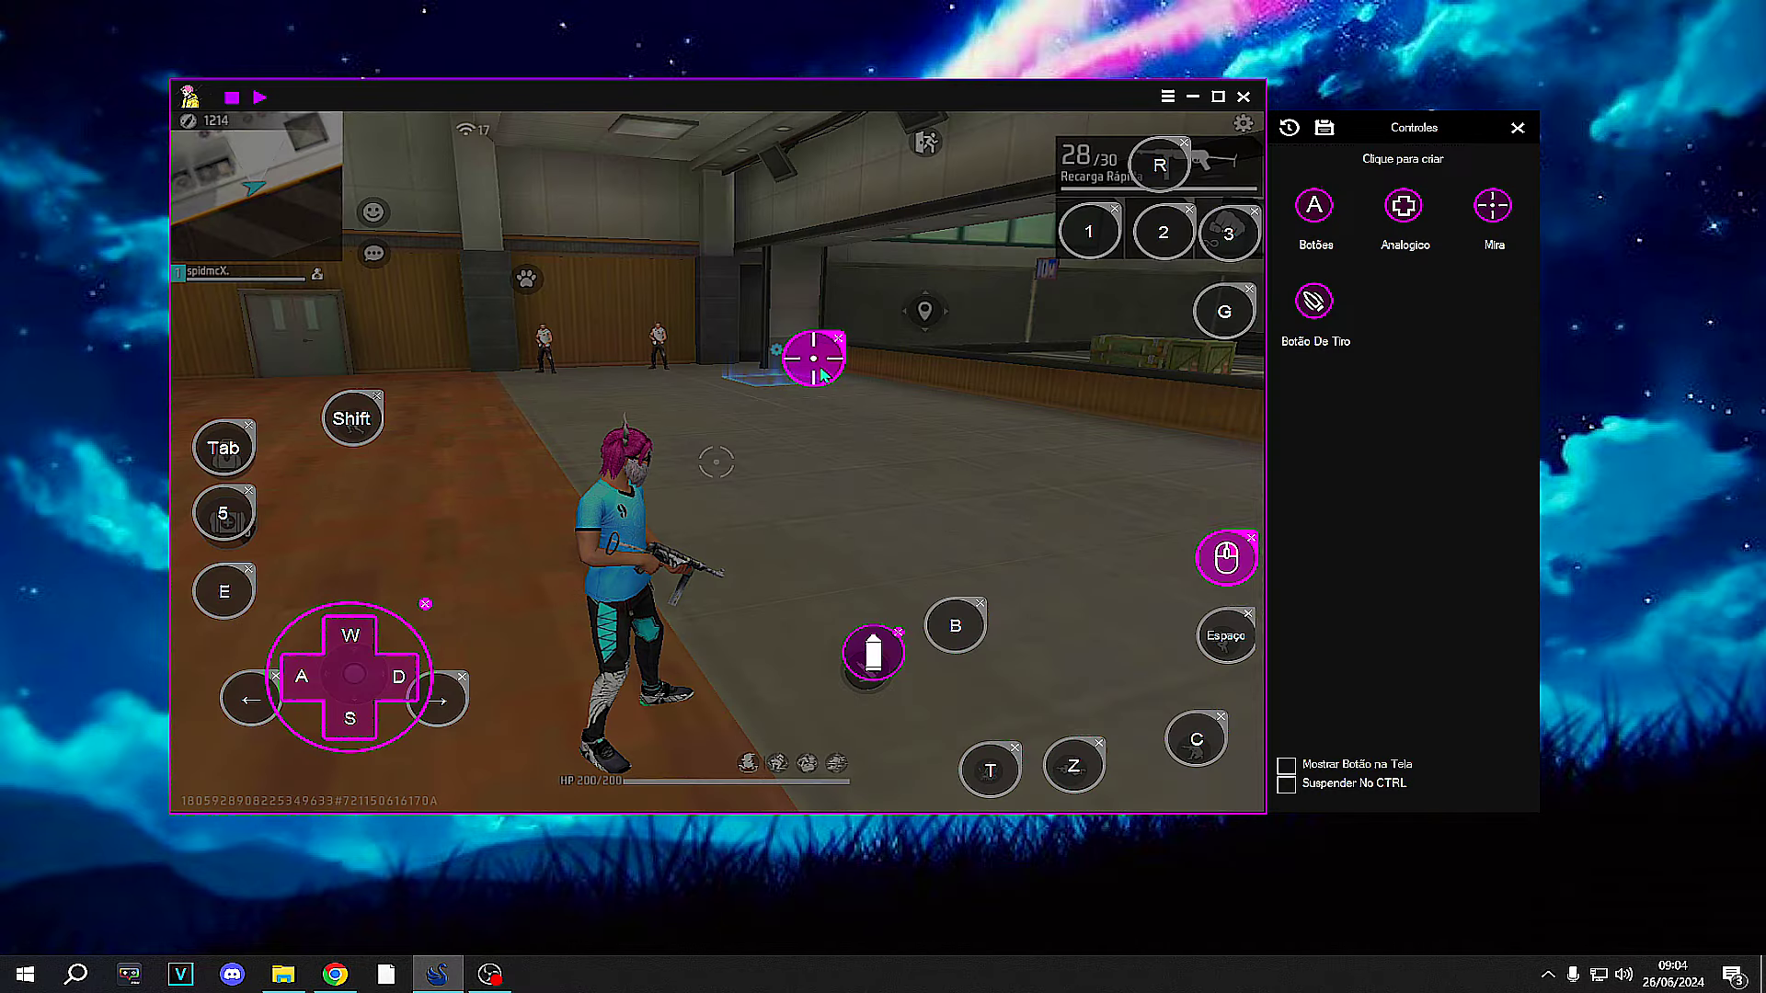
click(821, 372)
scroll(1534, 551, down, 3)
click(1450, 795)
key(BackSpace)
text(2)
Set the aim control's InputSpeedExponentialDecrease to True and save both its properties and the key mapping
click(1471, 740)
click(1471, 782)
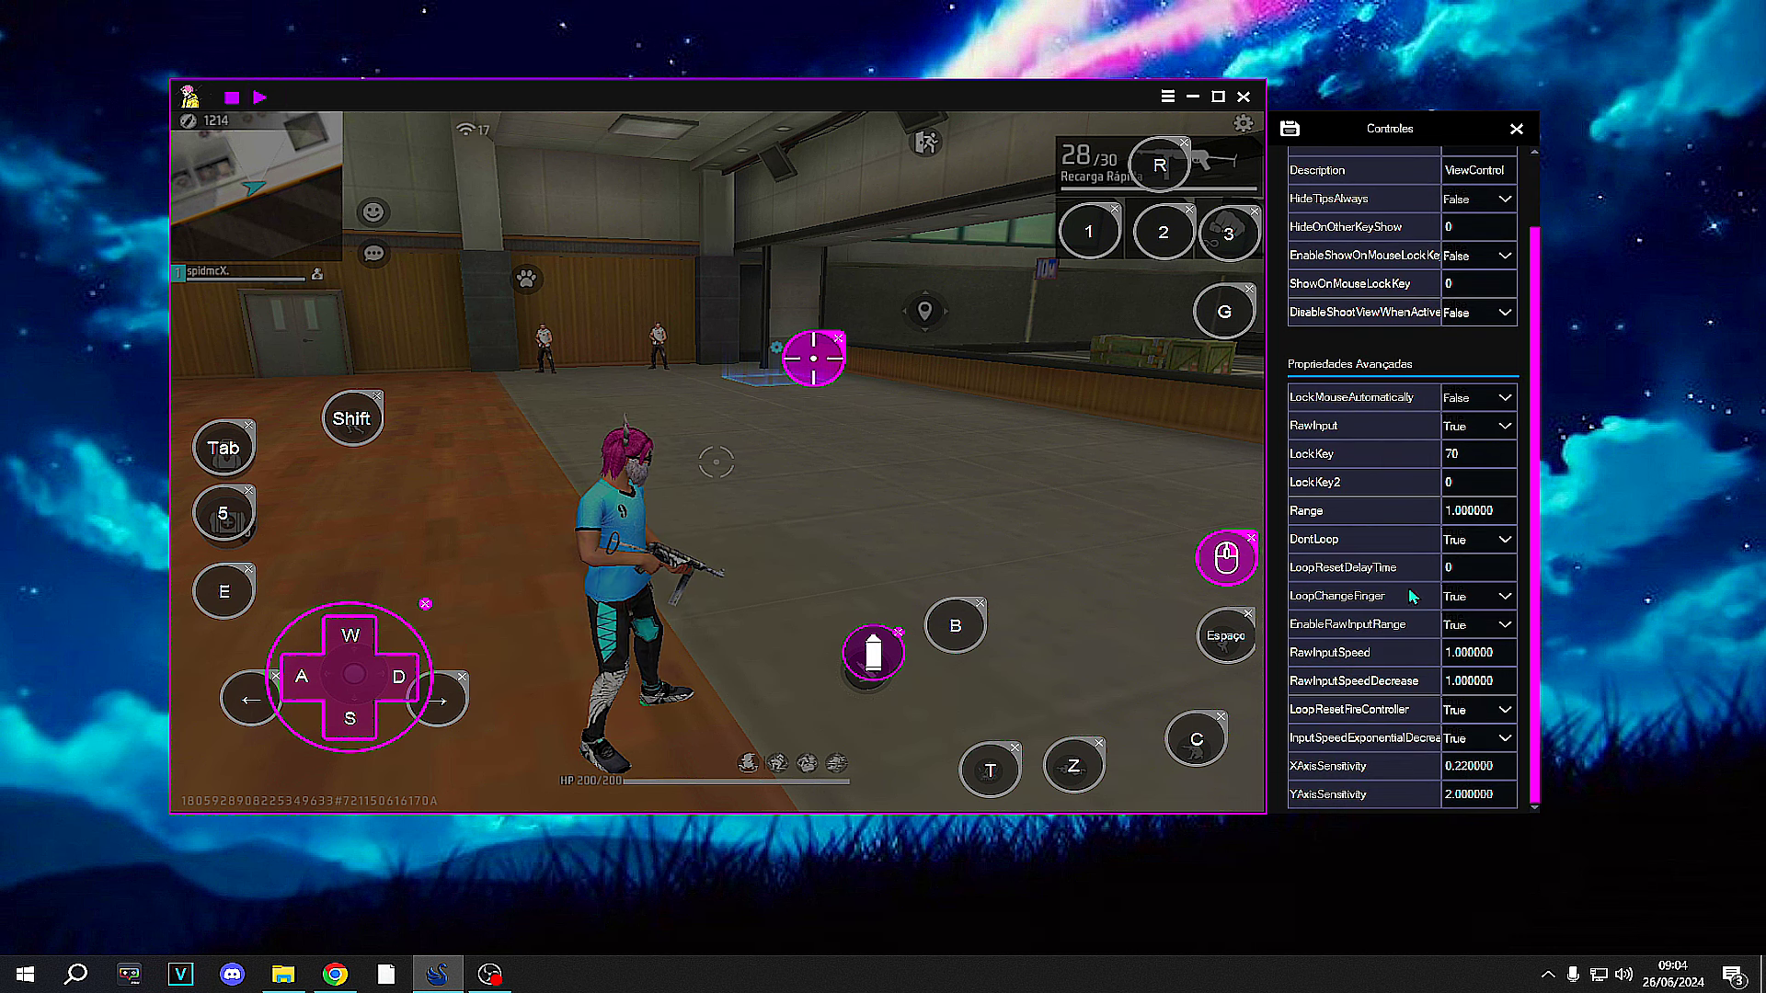
click(1291, 135)
click(1324, 134)
Test the new aim properties by strafing and firing at the target dummy until the magazine is empty
key(f)
key(s)
key(a)
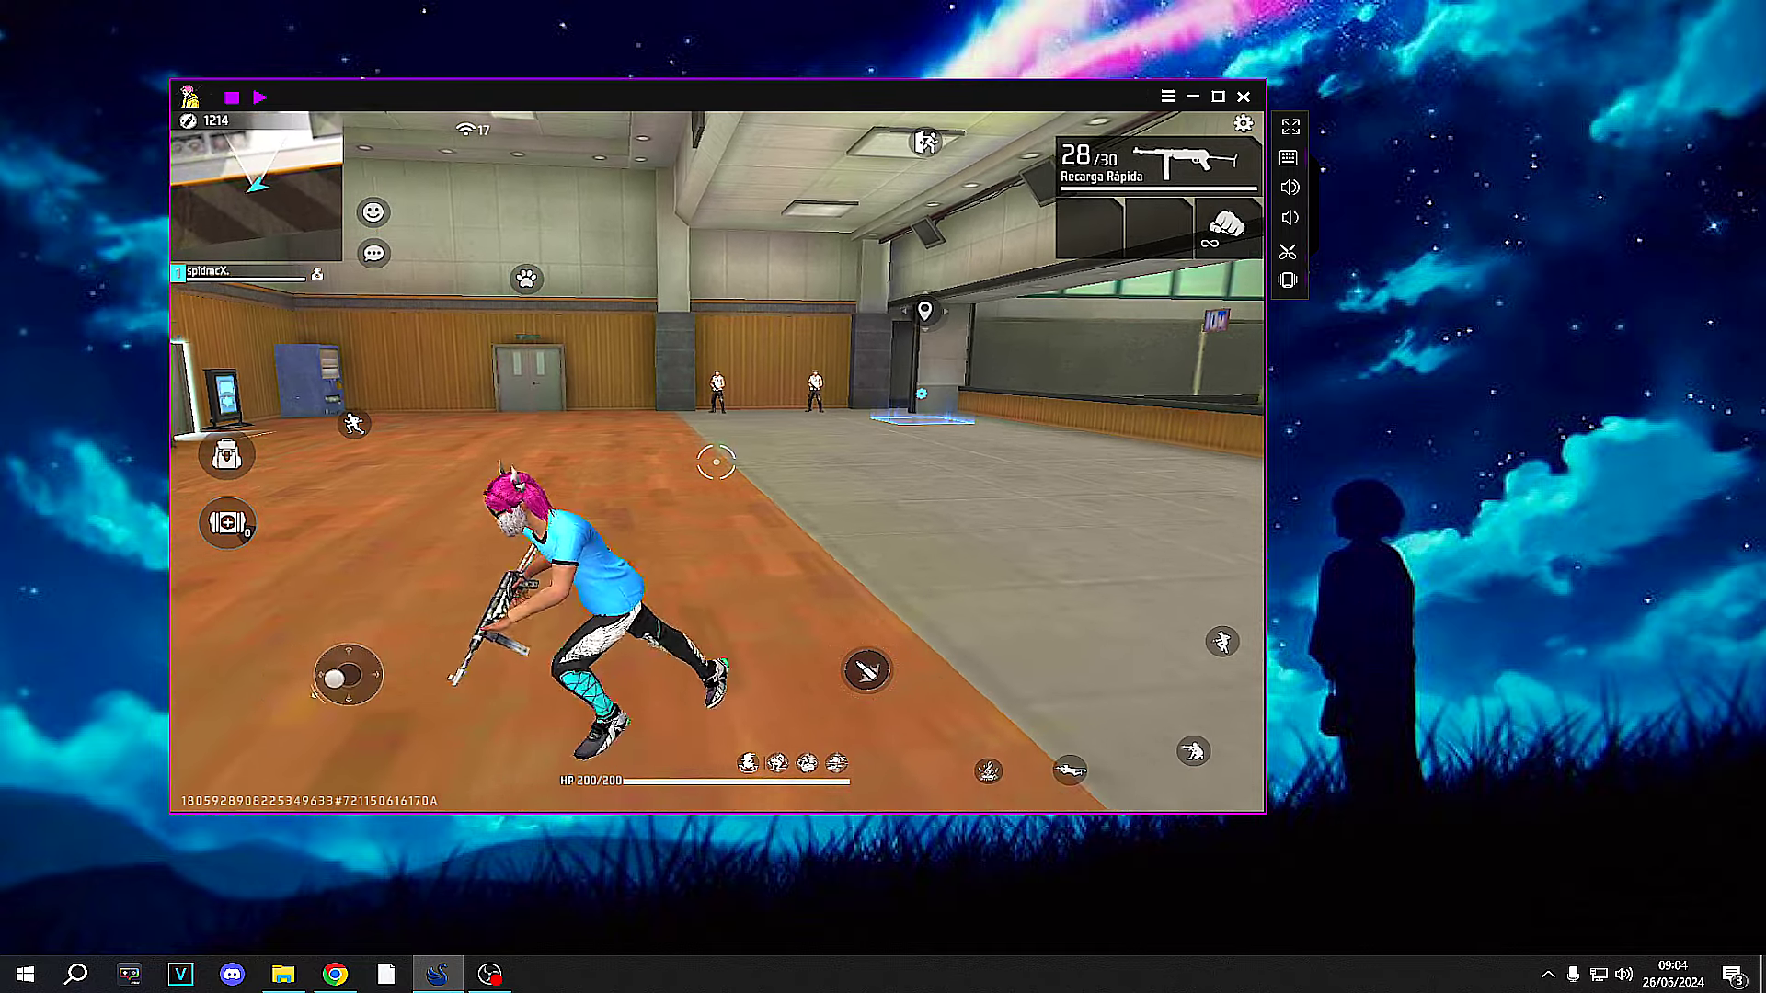
click(716, 462)
key(d)
click(715, 463)
click(714, 462)
click(715, 461)
key(a)
click(716, 462)
key(a)
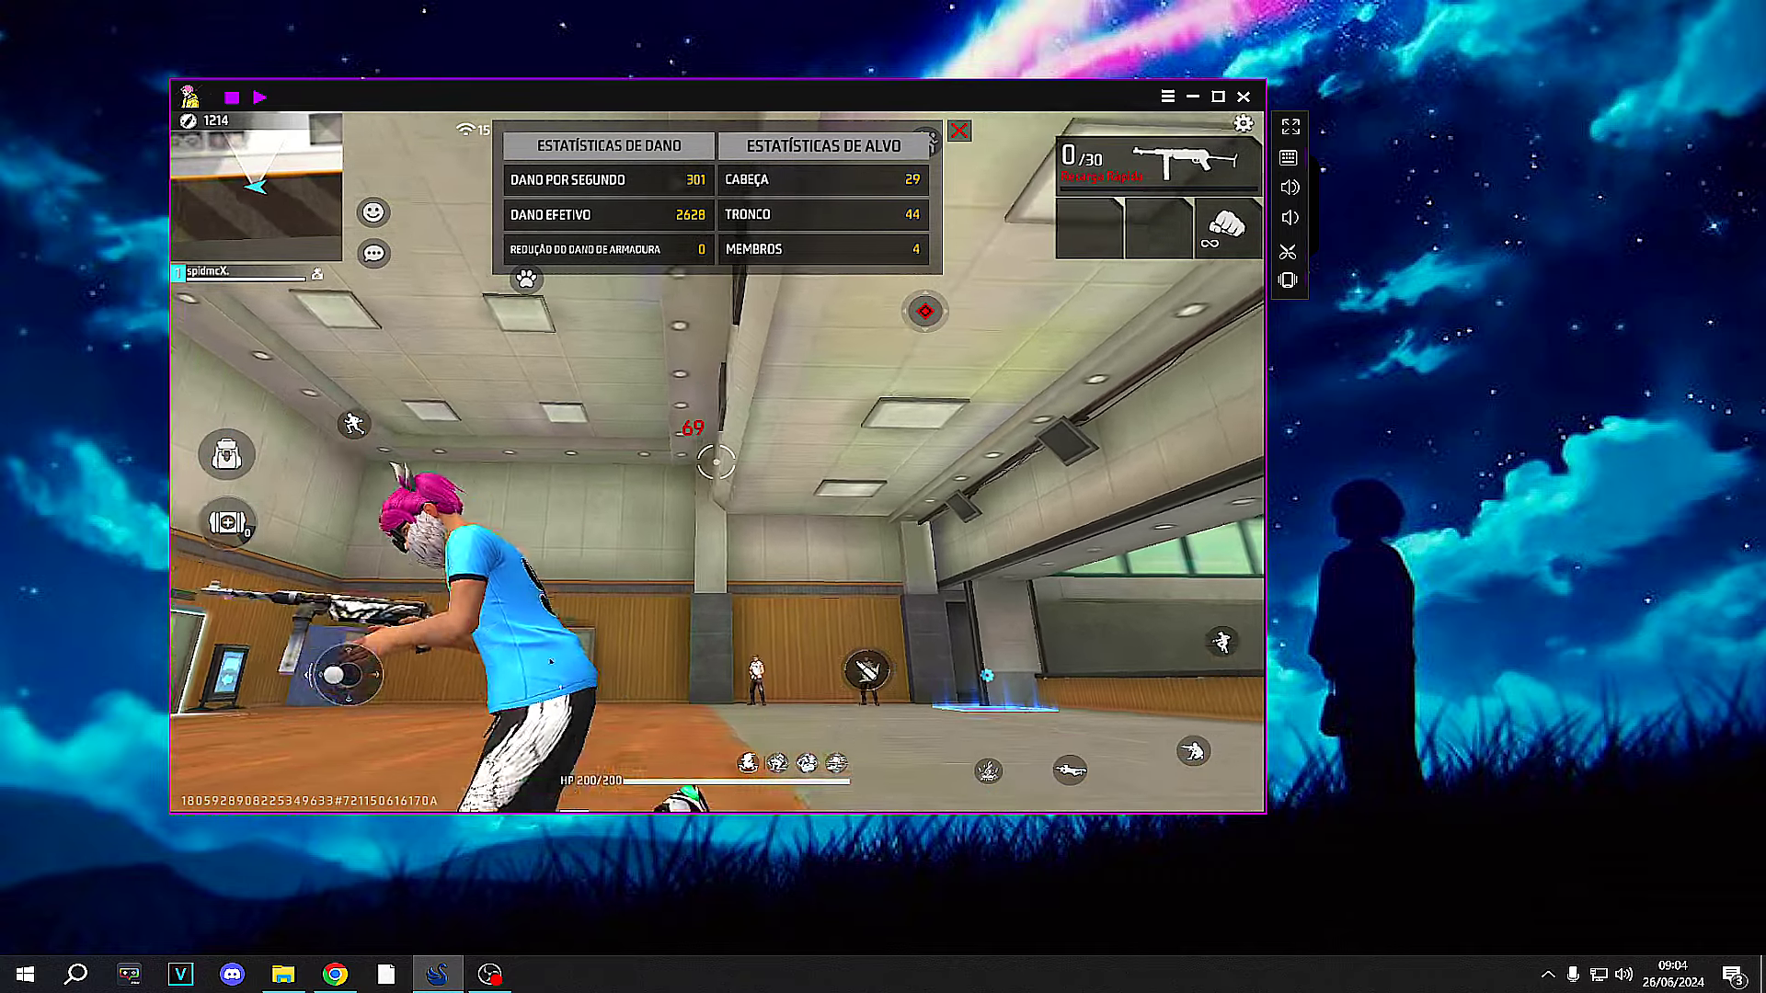
Run across the hall, shoot the target dummies again and reload to recheck the upward aim movement
key(w)
click(716, 462)
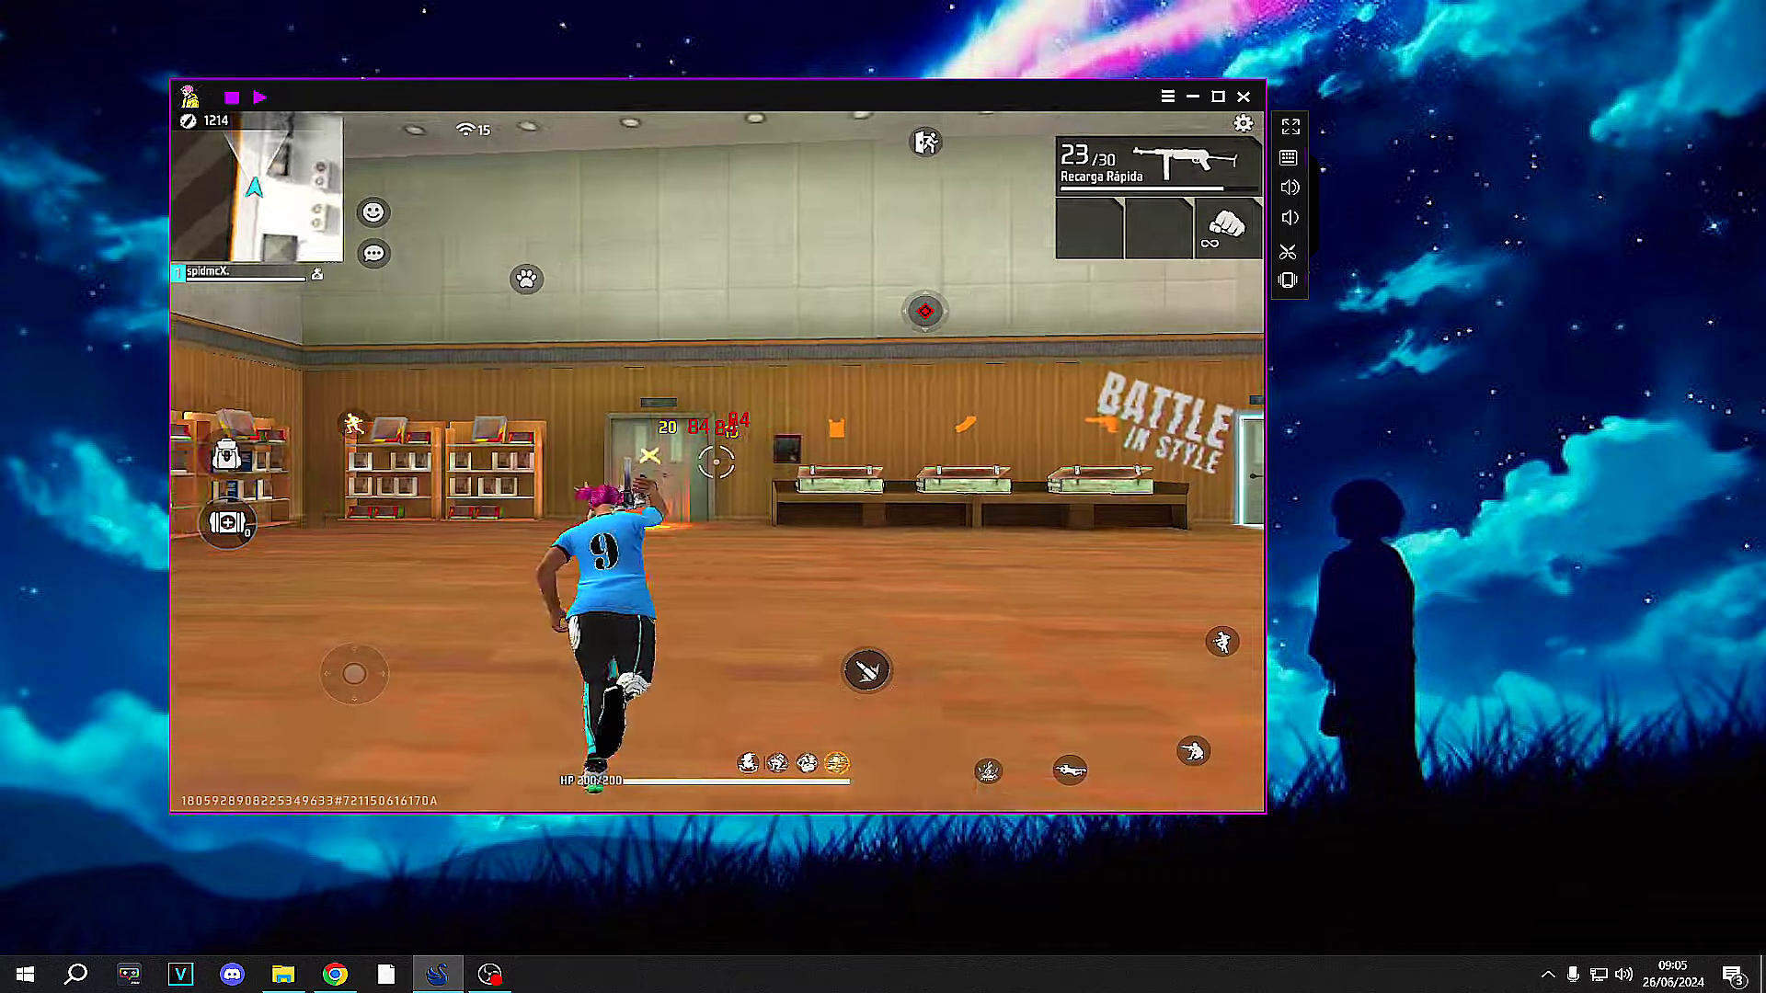
click(717, 462)
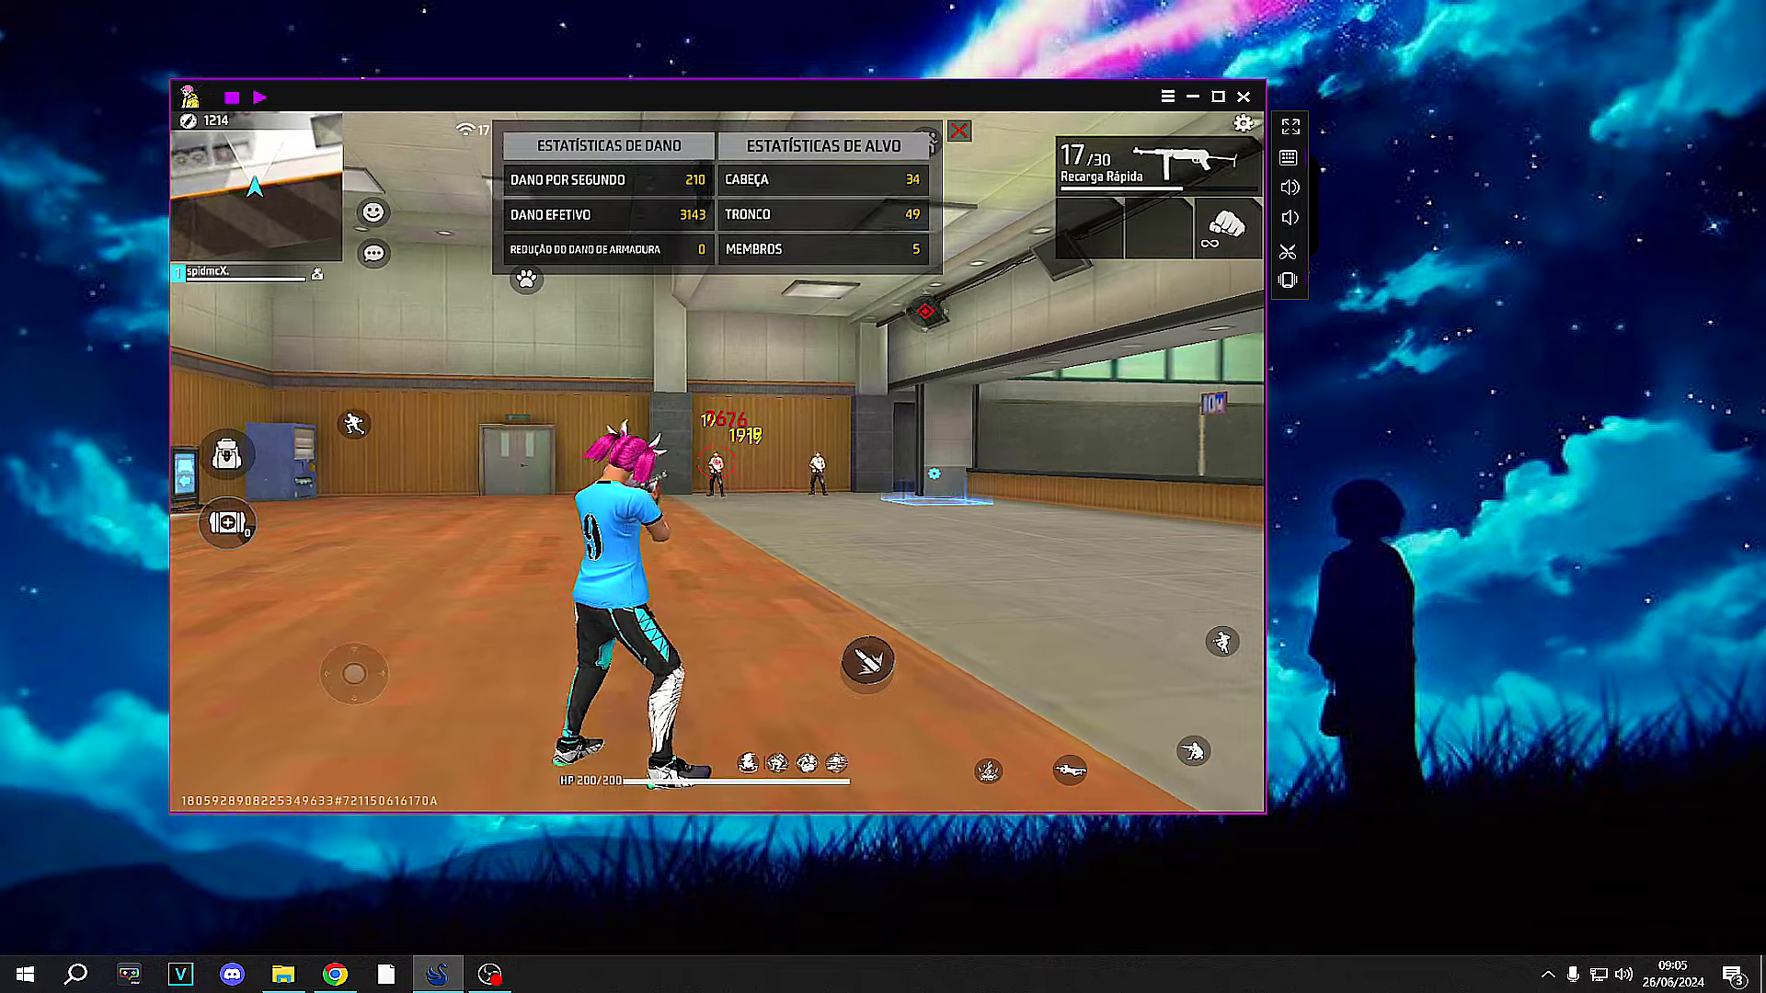
key(r)
key(s)
key(a)
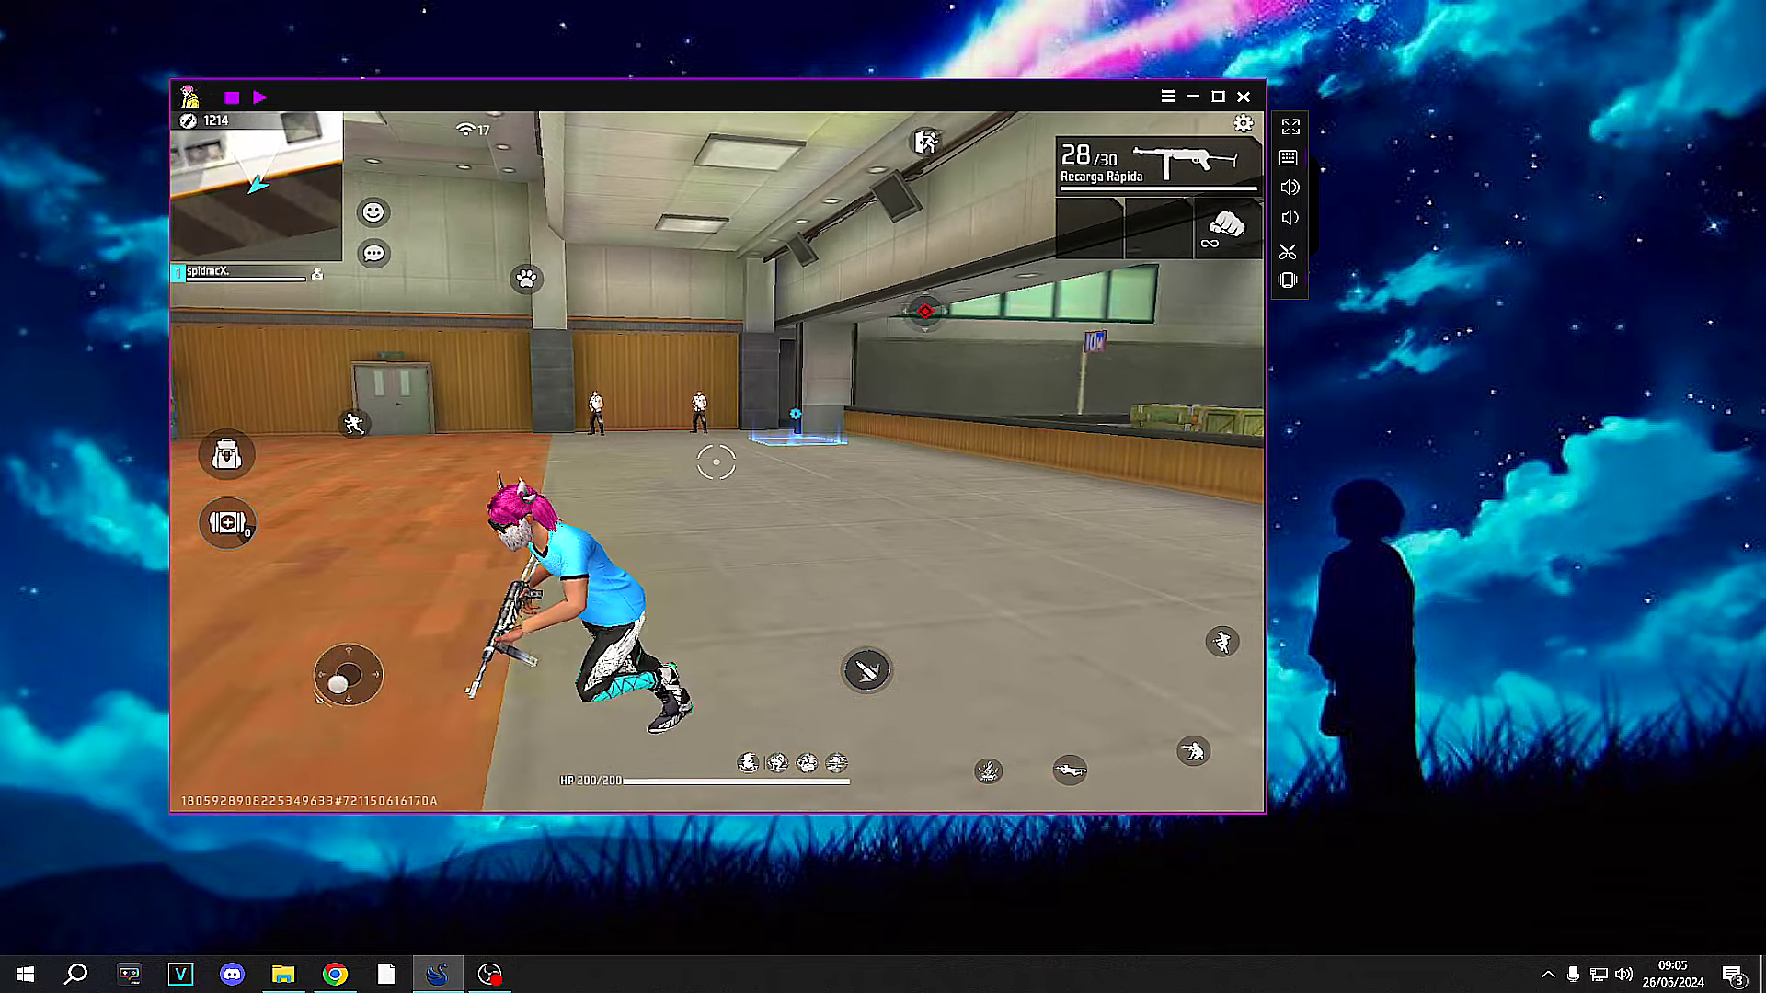
click(715, 462)
key(a)
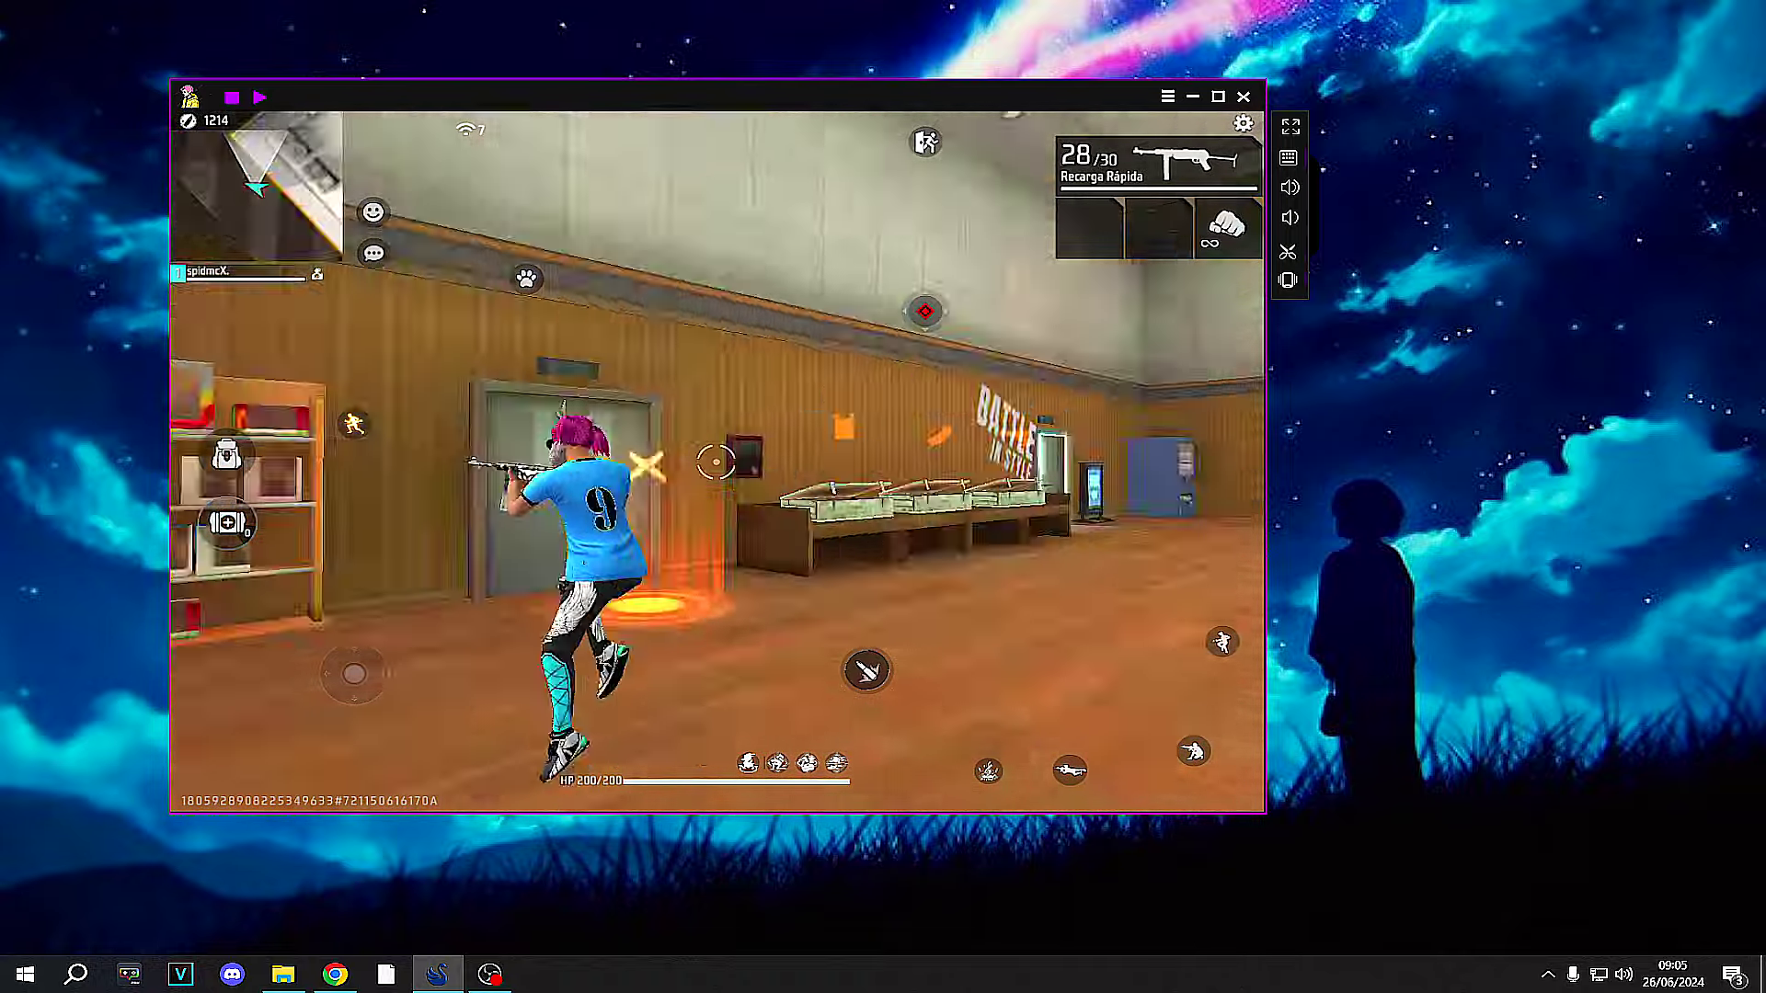
Switch to the fists and back to the gun while moving and looking around the training hall
key(3)
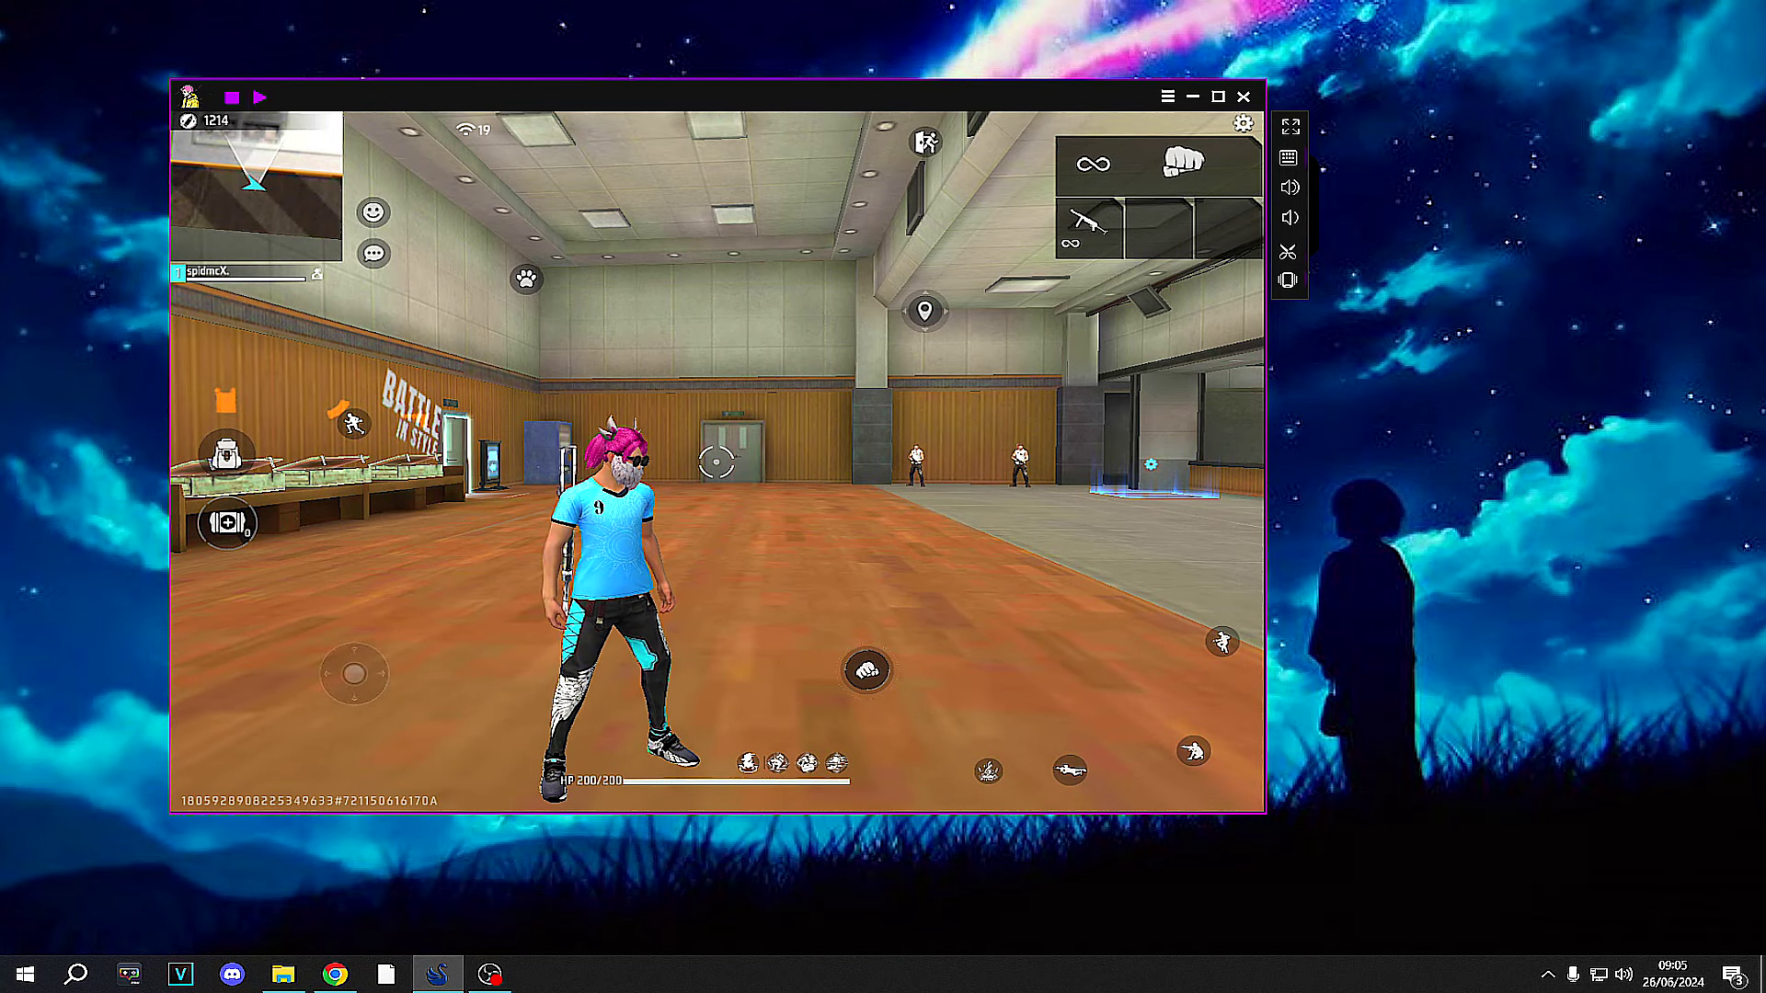
key(1)
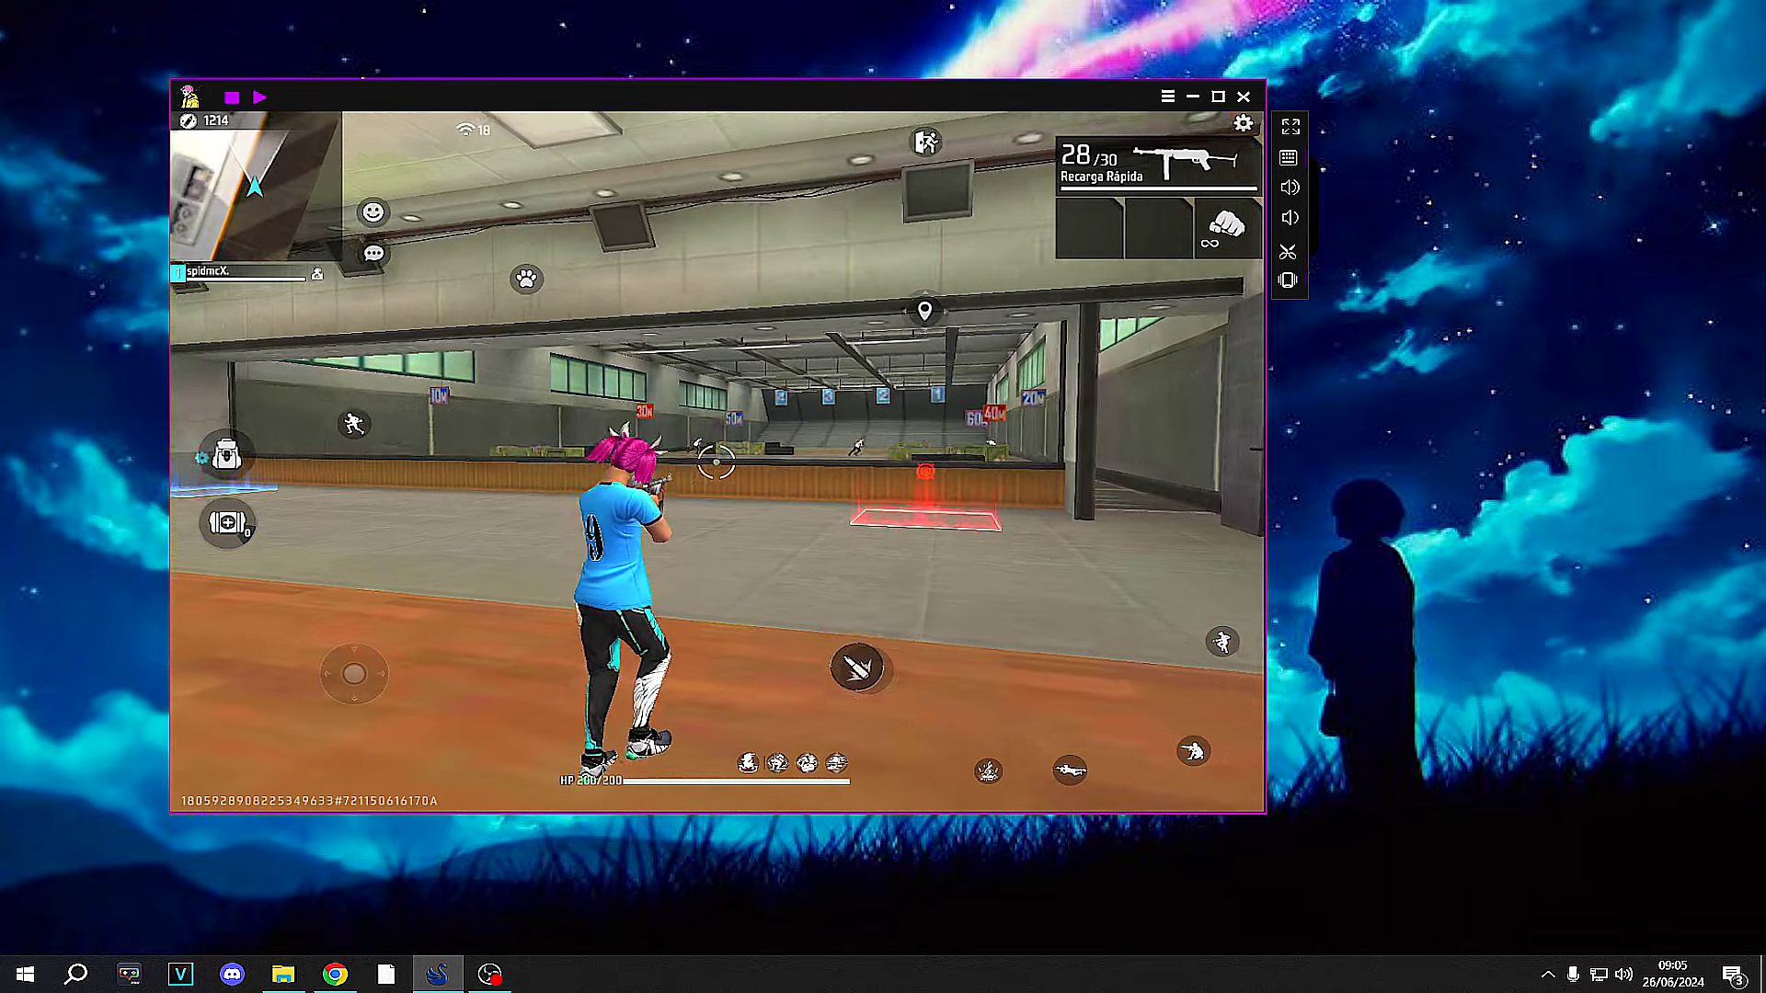
key(w)
key(a)
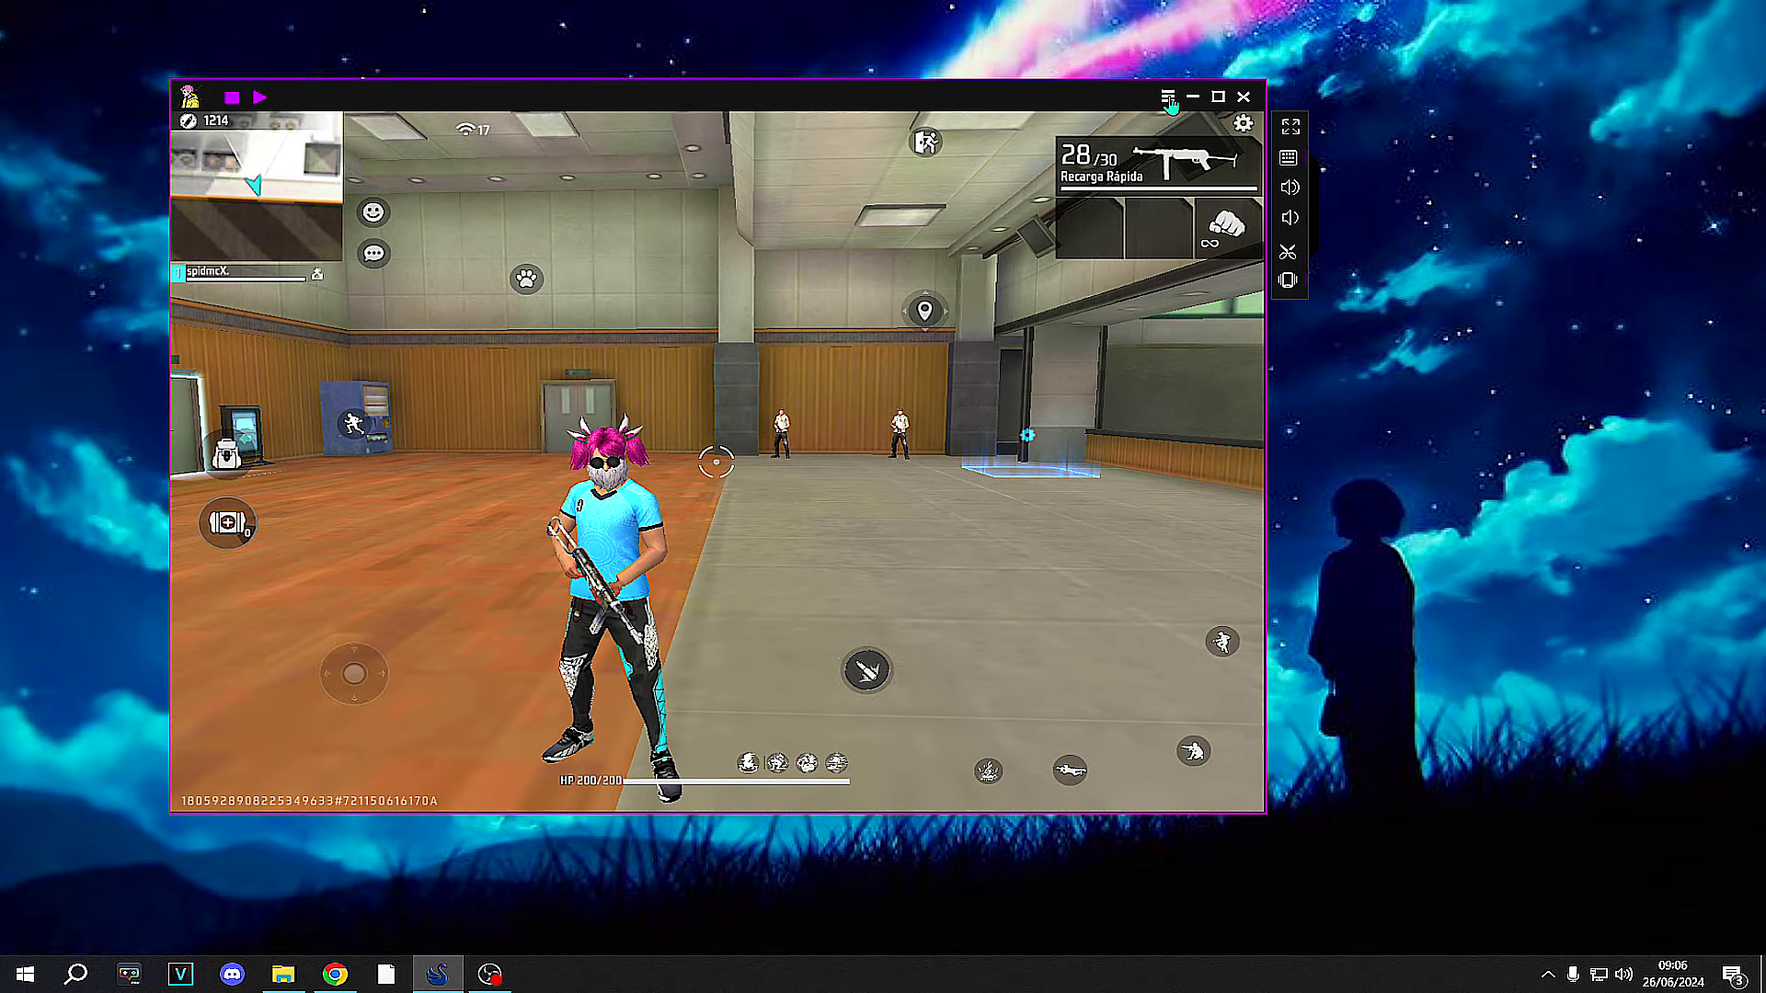
Open the emulator's advanced graphics settings and examine the custom resolution's width, height and DPI values
click(1168, 98)
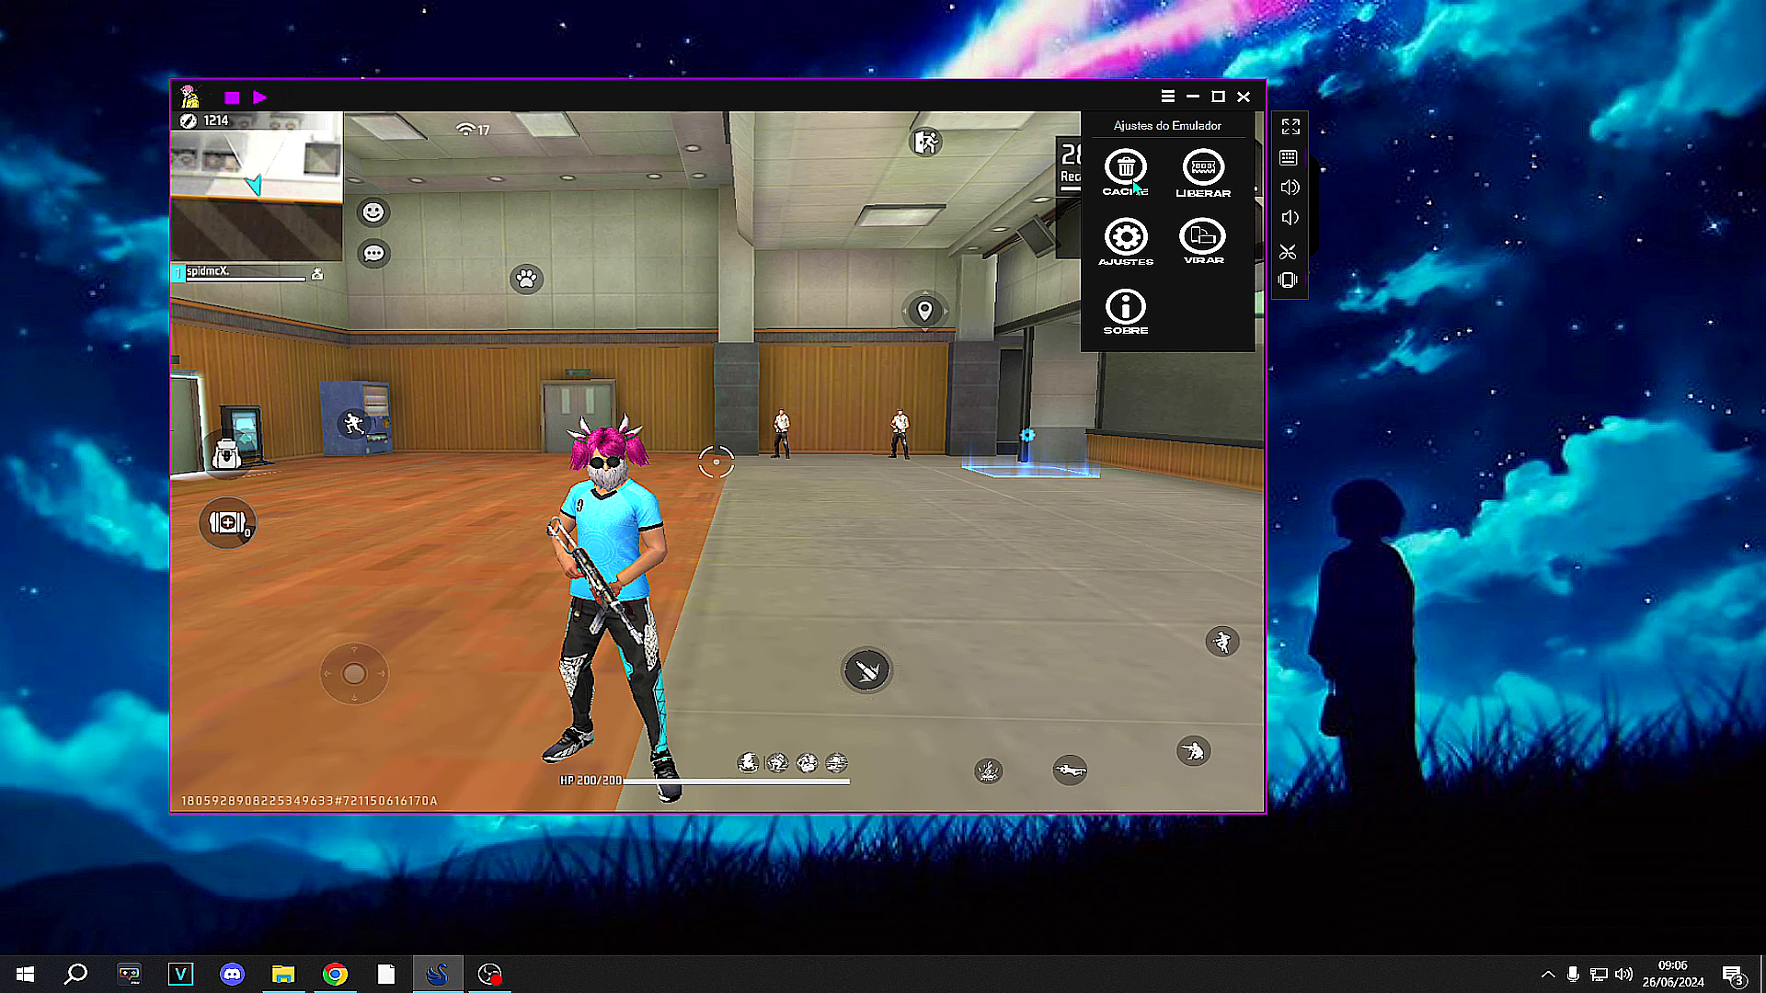
click(1124, 241)
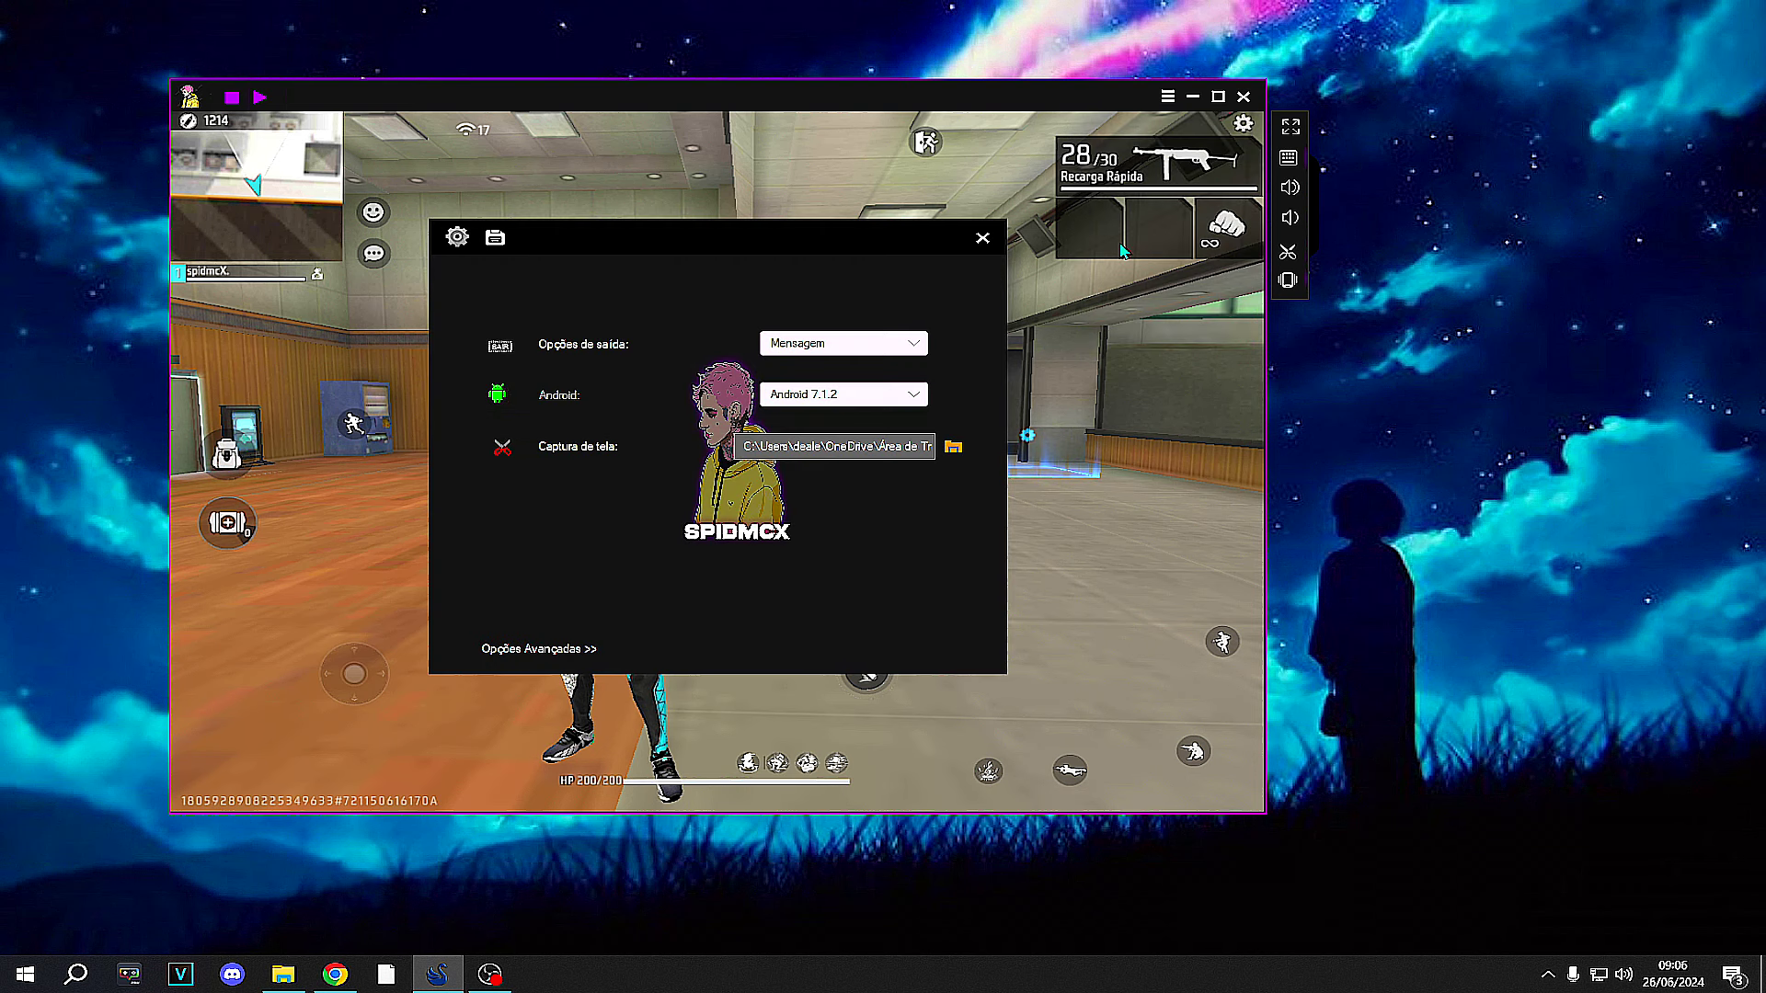
click(519, 655)
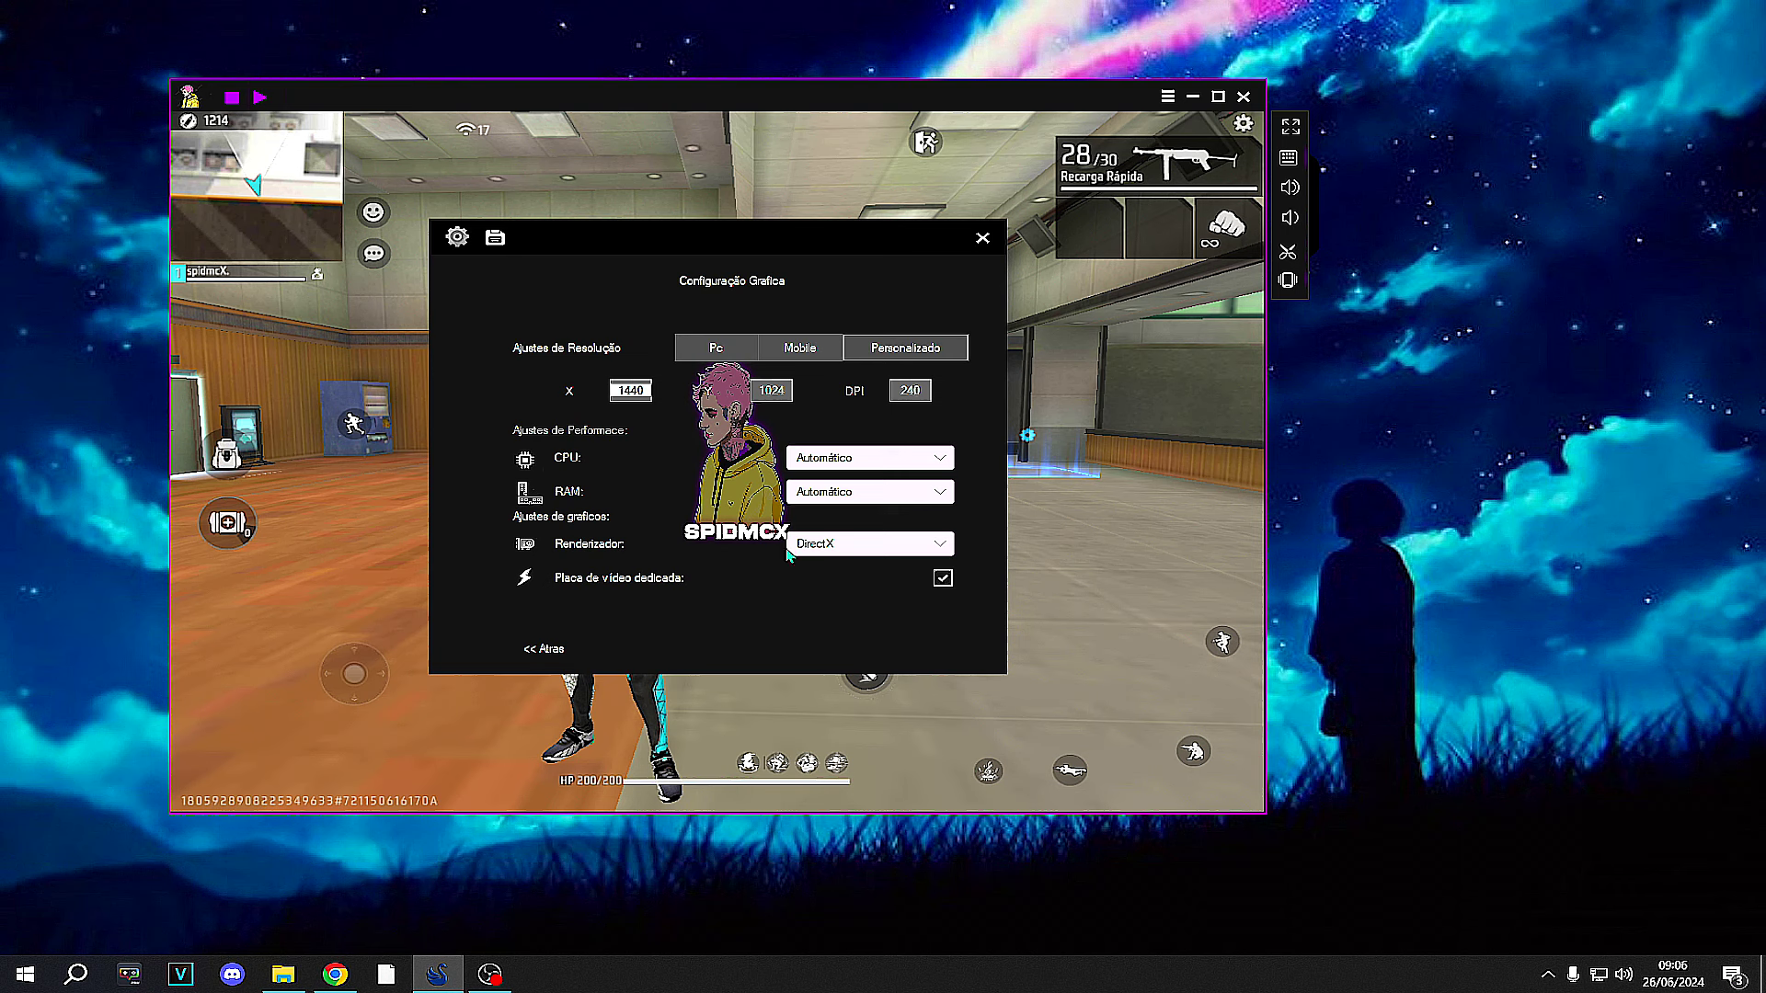
drag(647, 394, 614, 392)
click(765, 398)
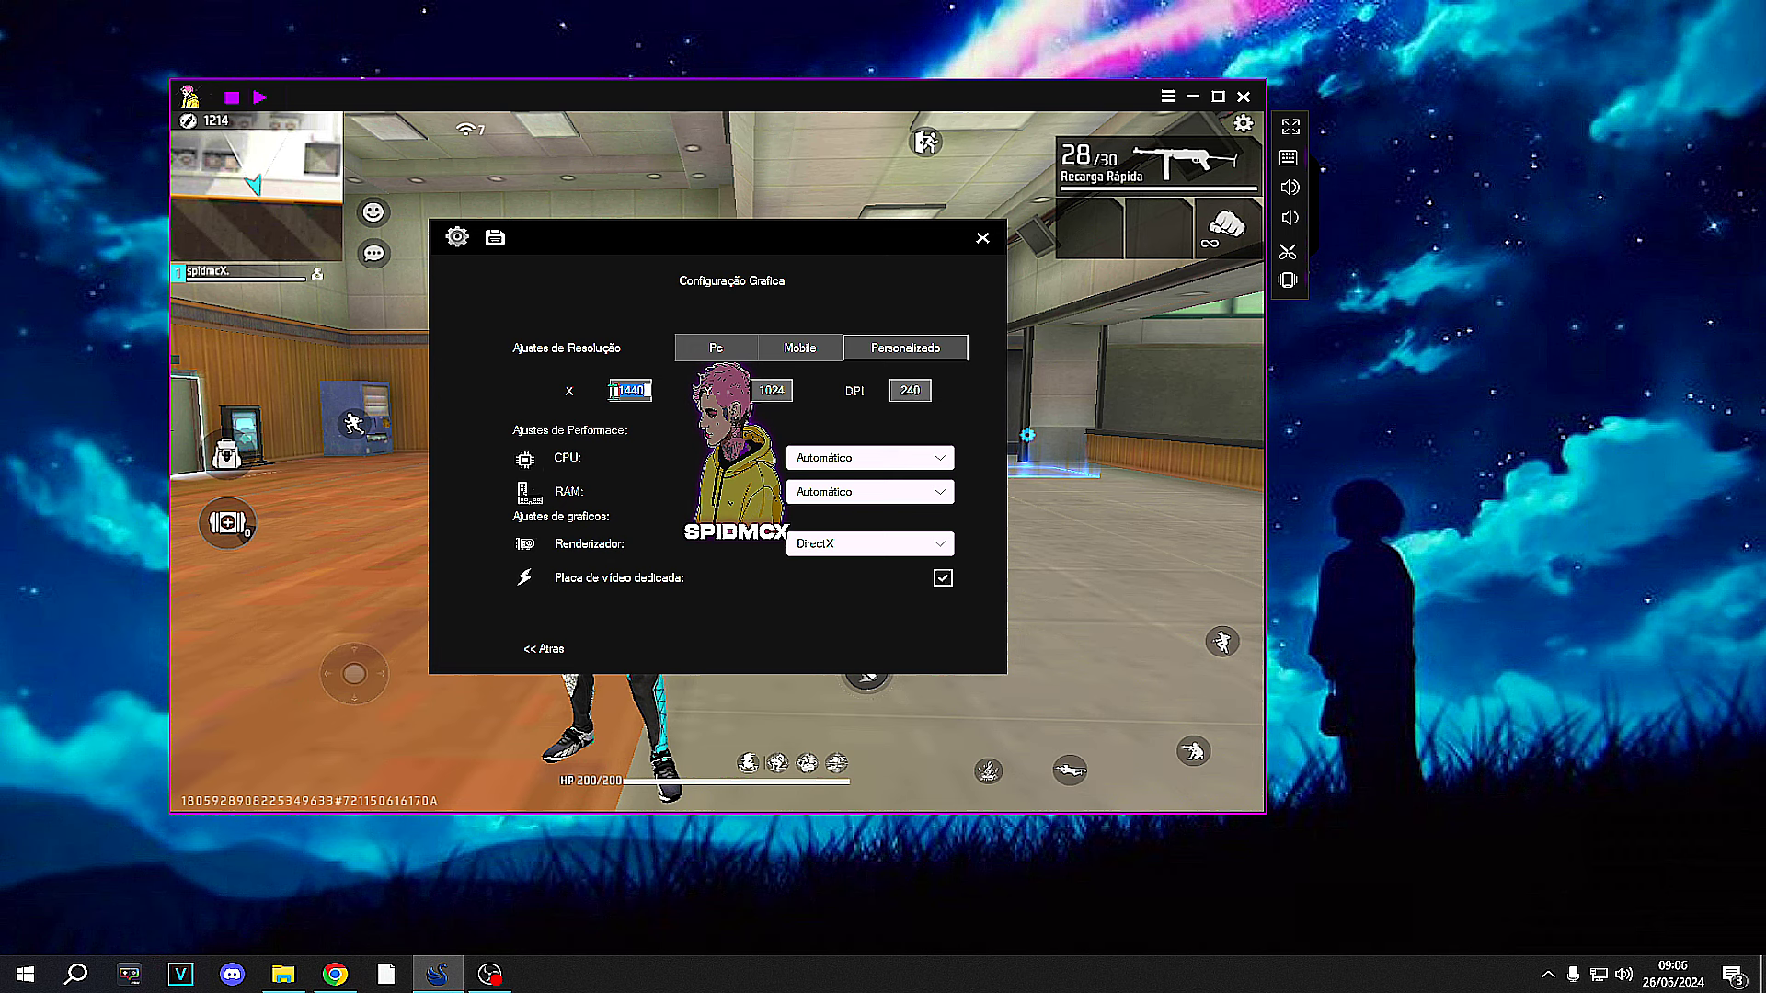
Switch the resolution settings to the PC presets and select 1280x720
click(714, 353)
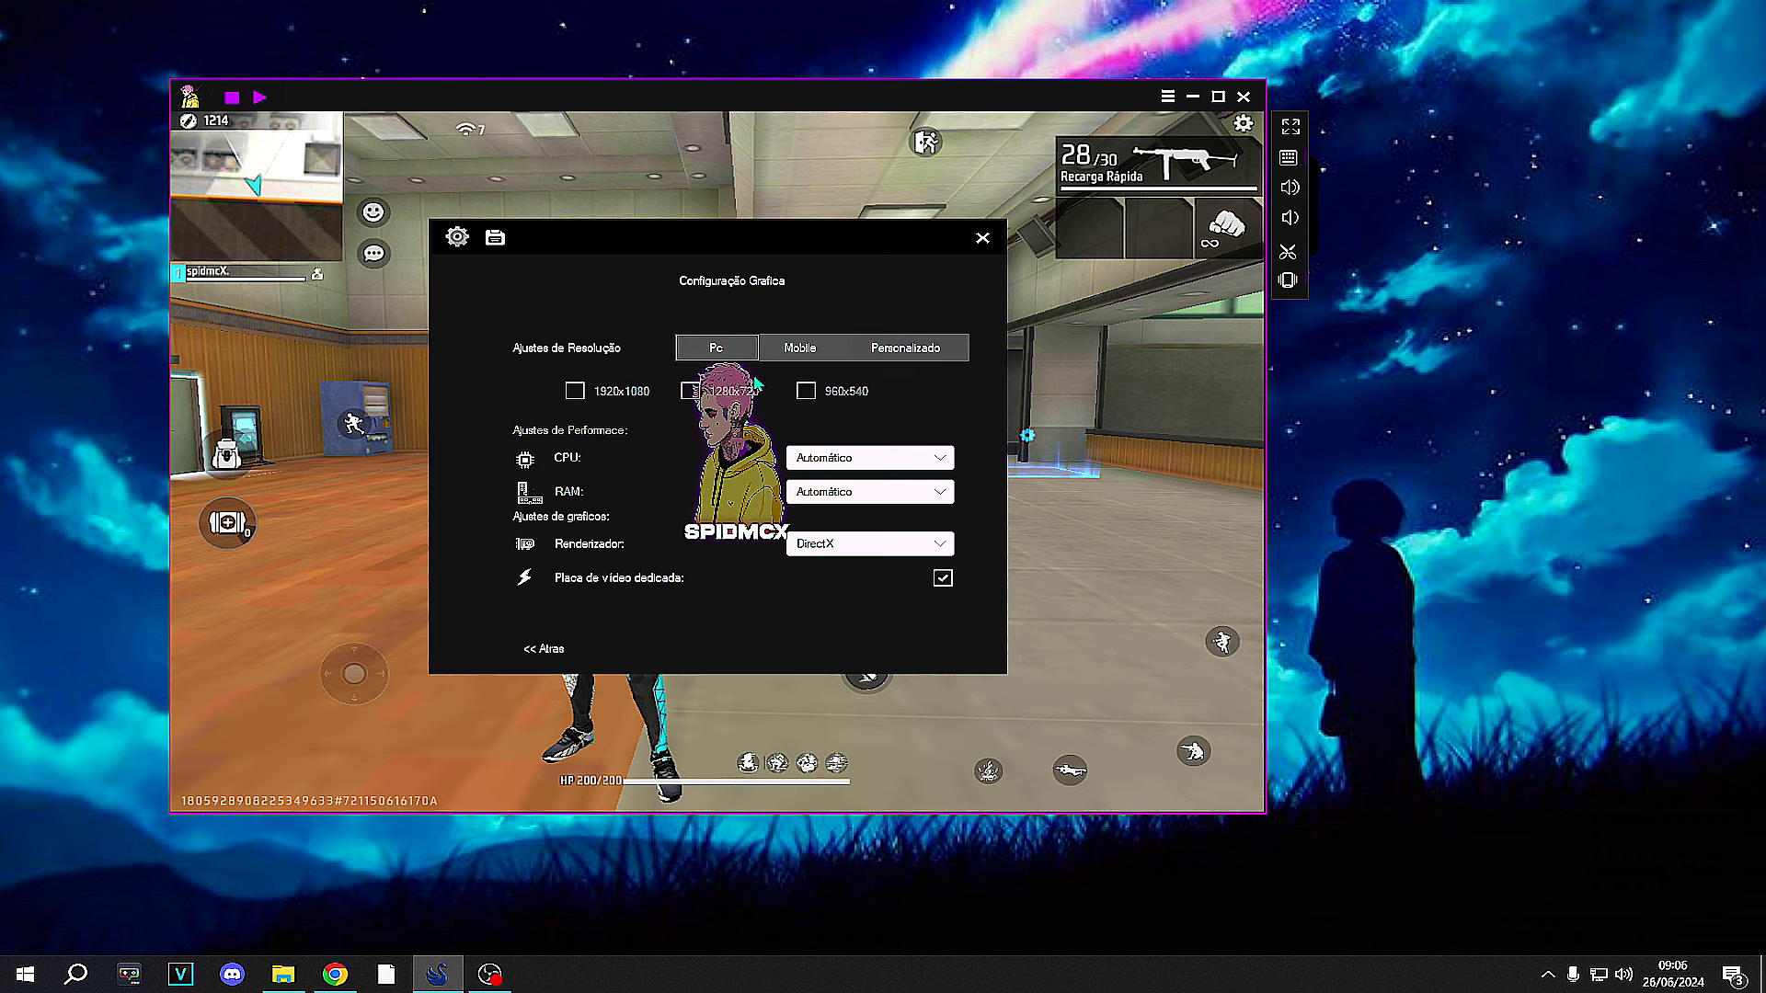
click(808, 394)
click(689, 397)
Examine the available CPU core and RAM allocation options, keeping both on Automático
click(852, 463)
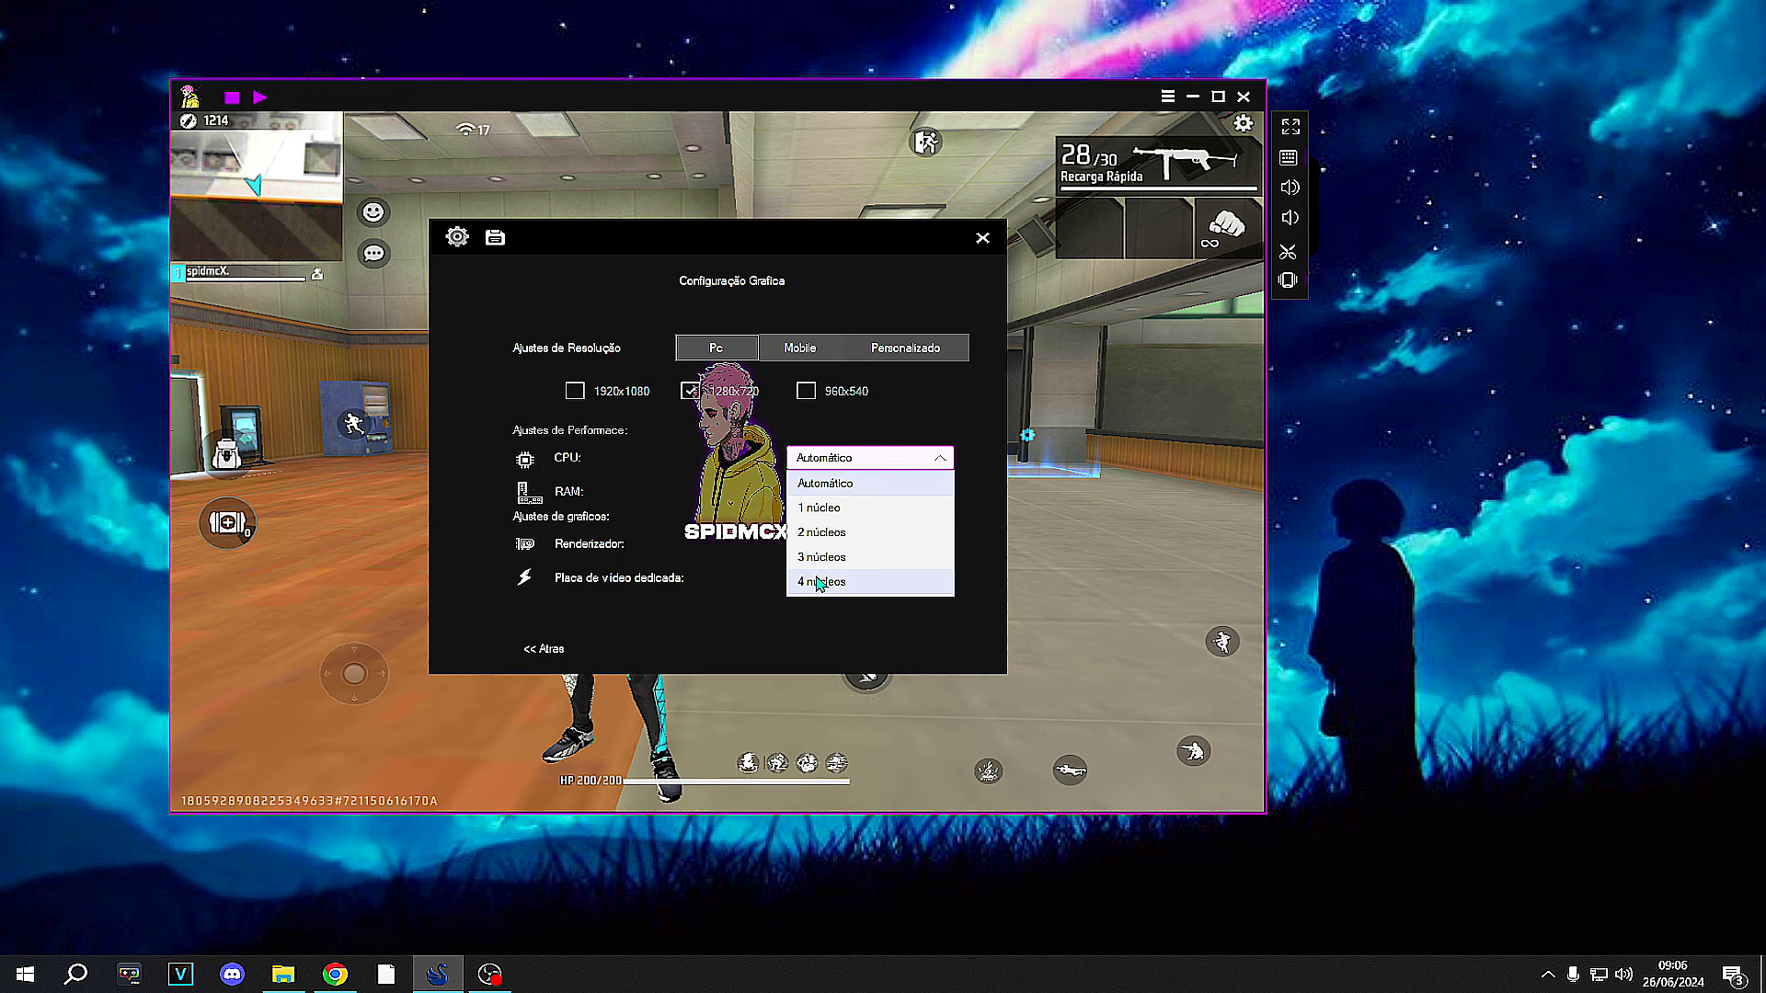
click(853, 487)
click(855, 495)
click(852, 505)
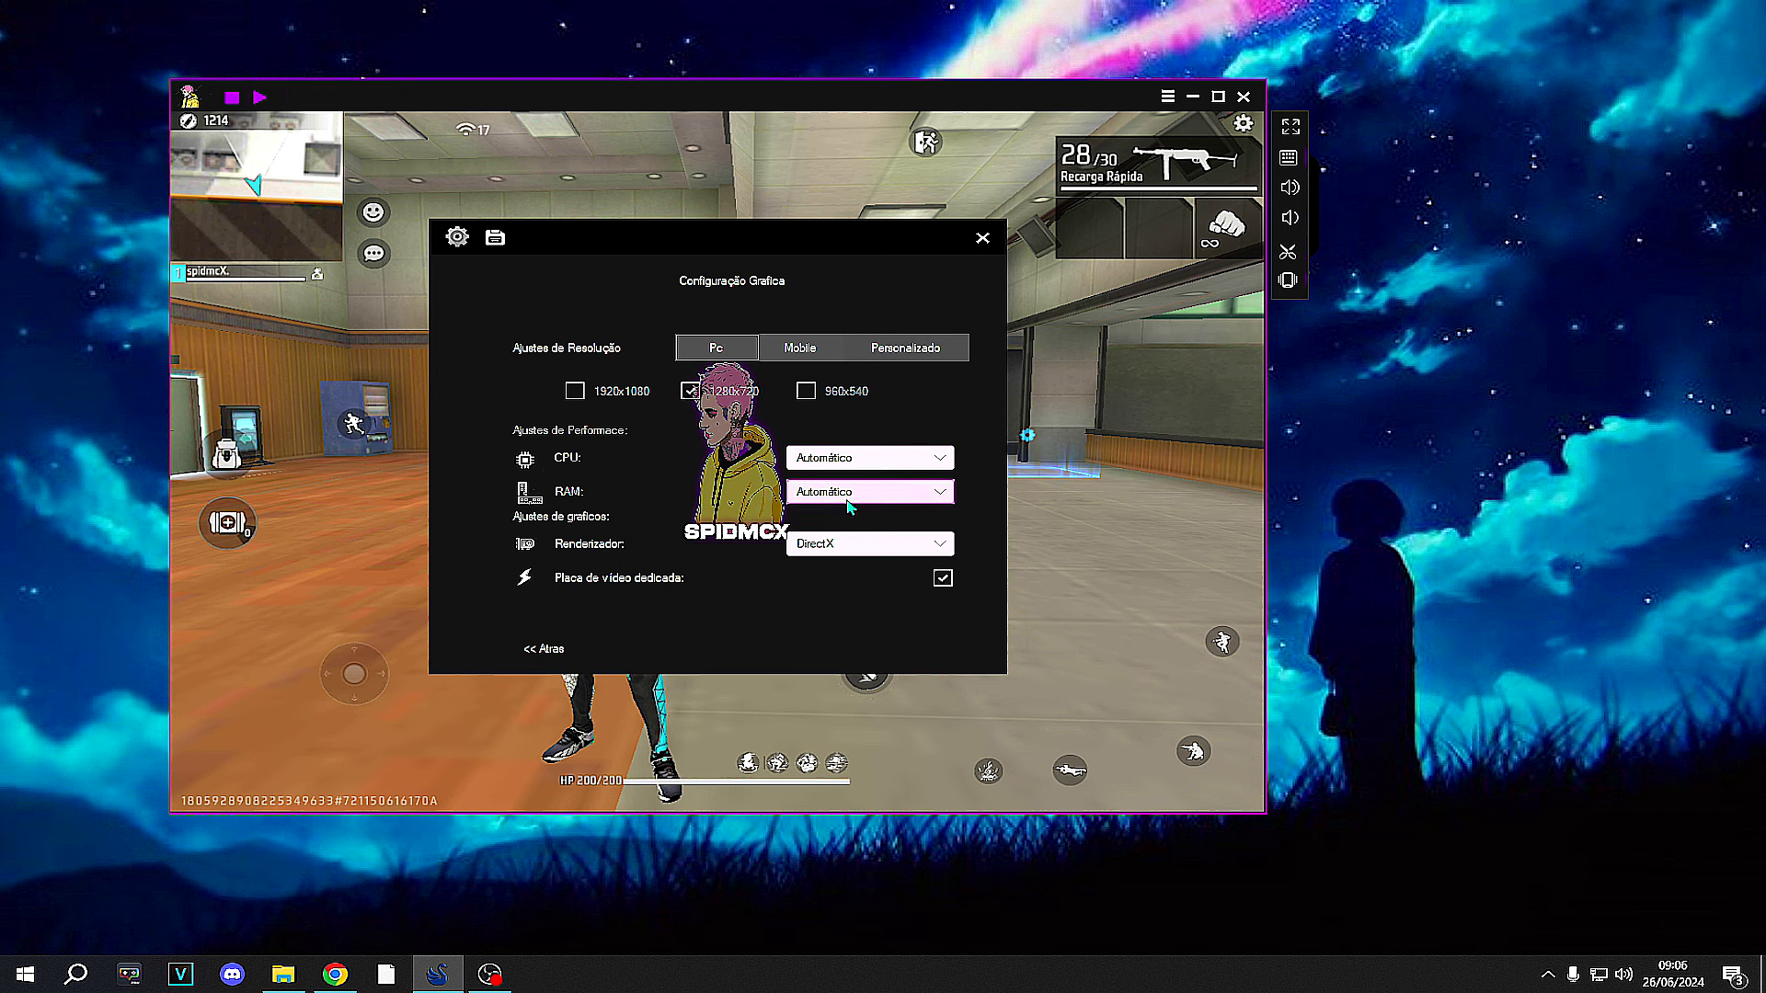
click(850, 502)
click(850, 497)
click(846, 460)
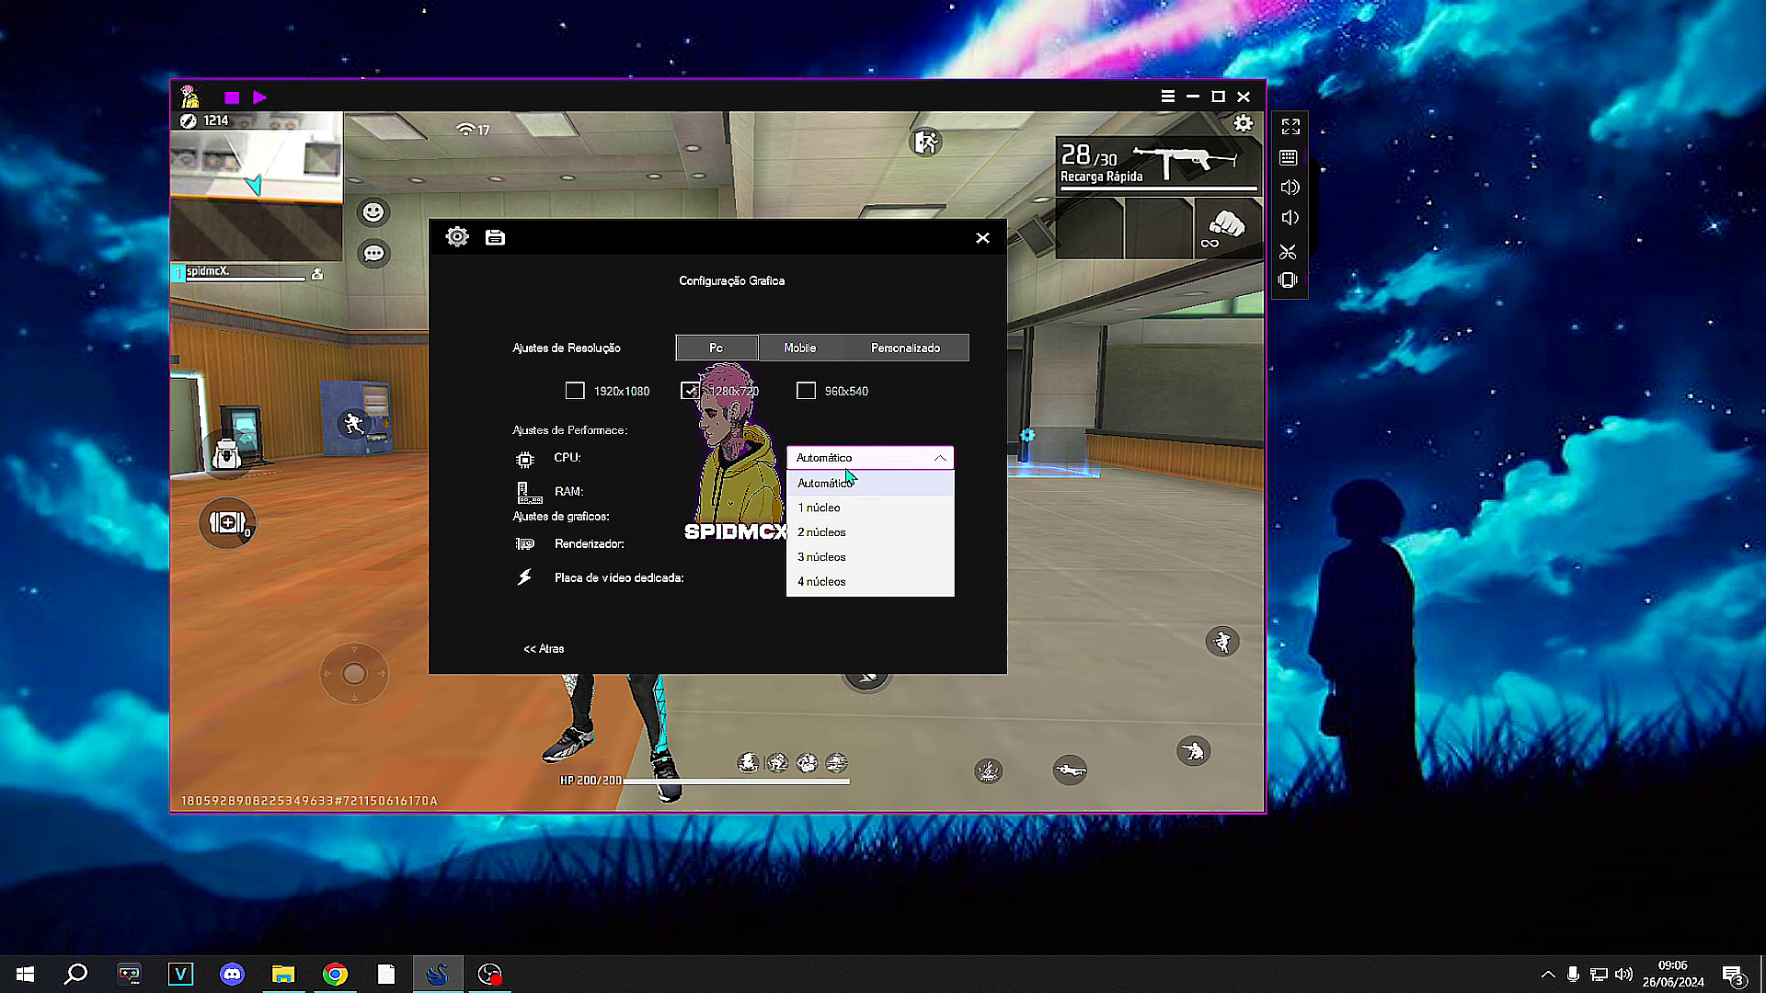
click(837, 483)
click(837, 492)
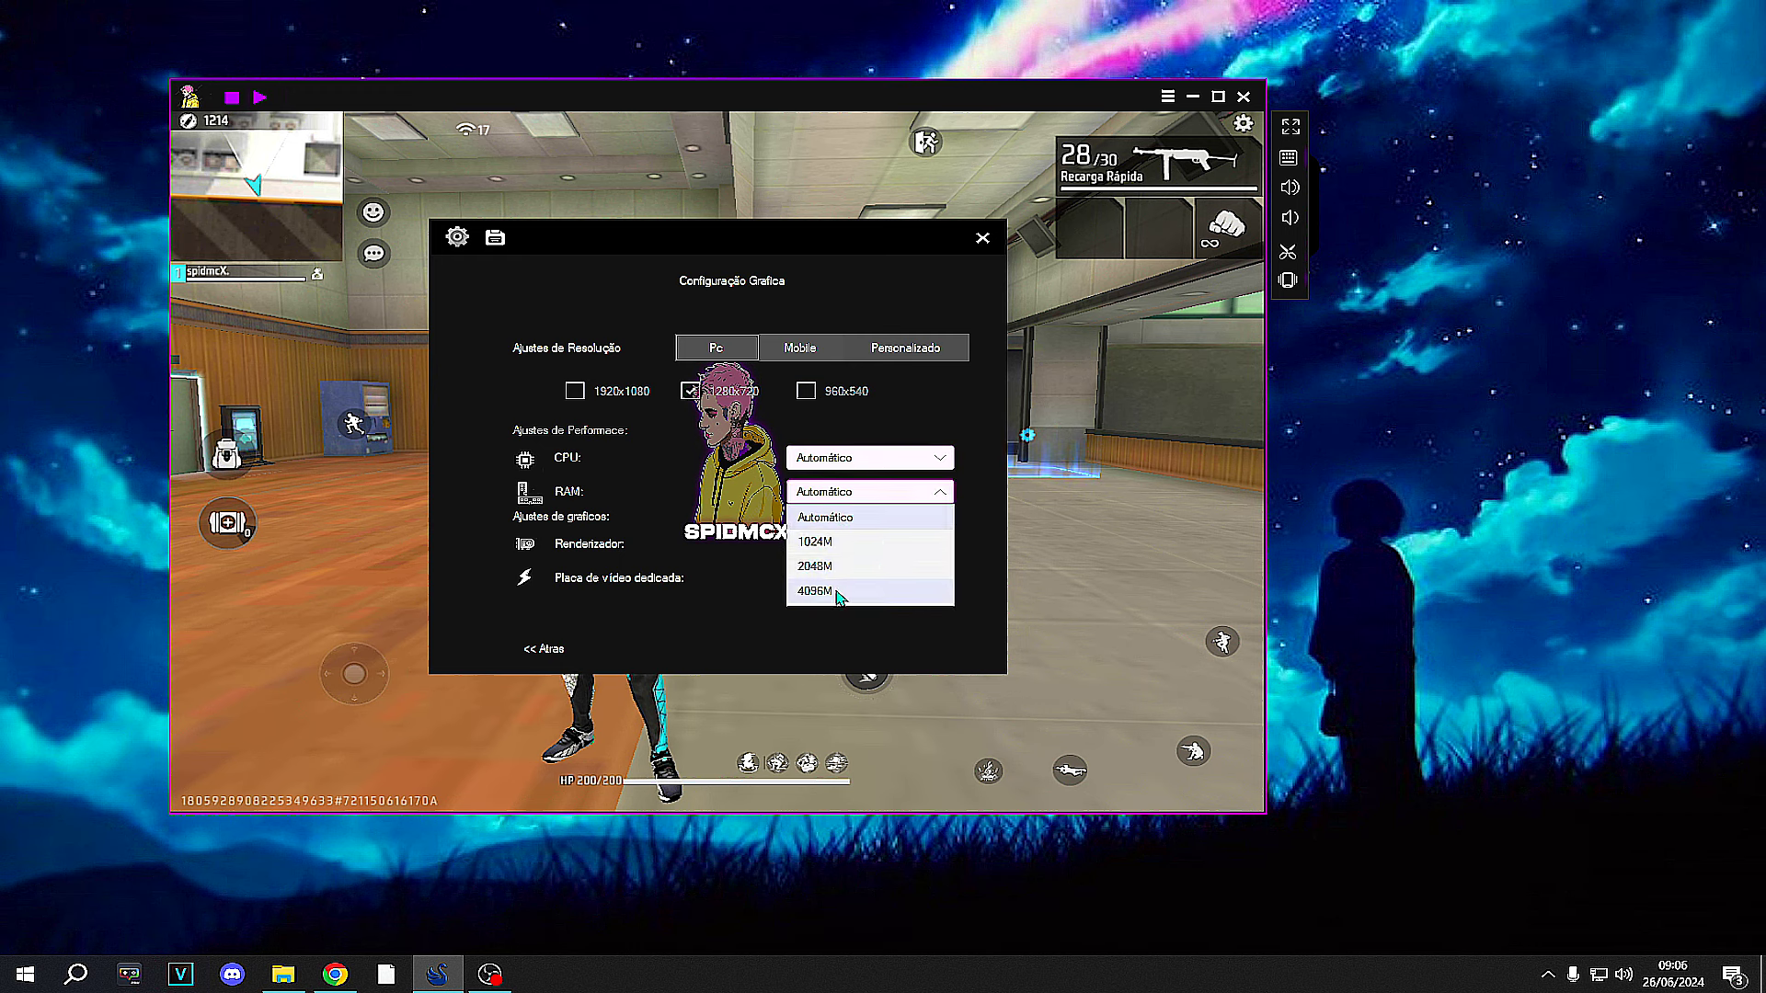
click(826, 493)
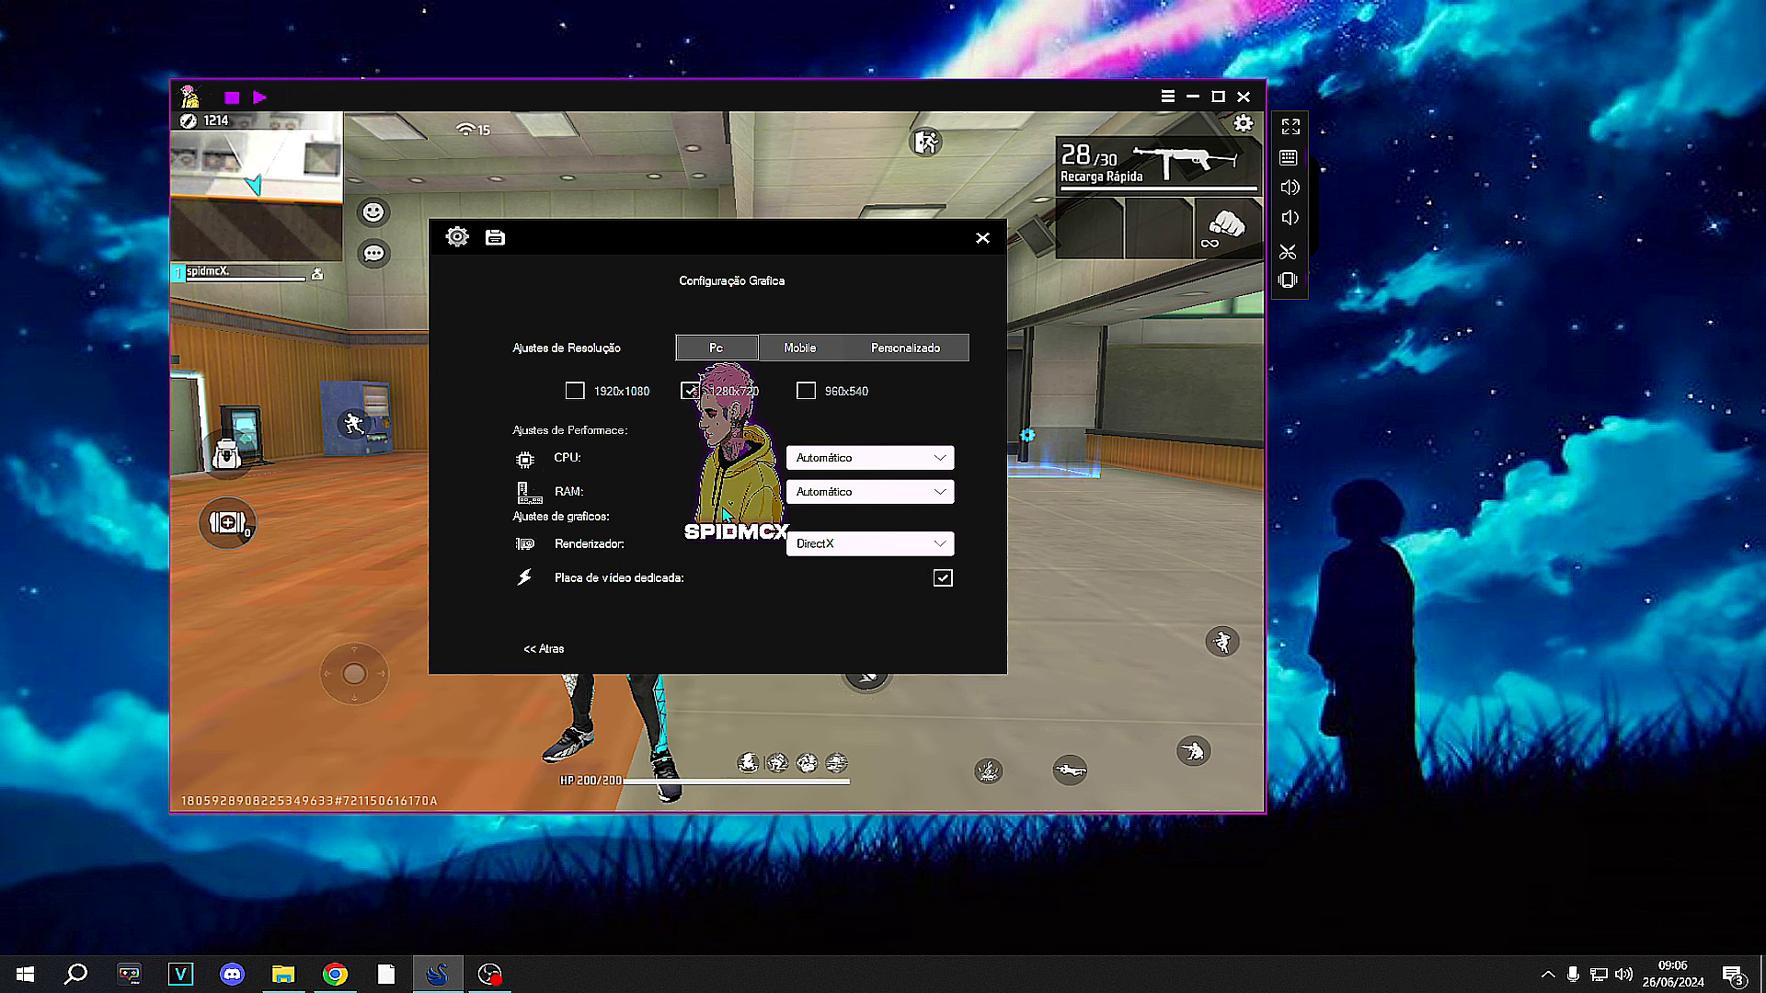
click(826, 493)
click(826, 497)
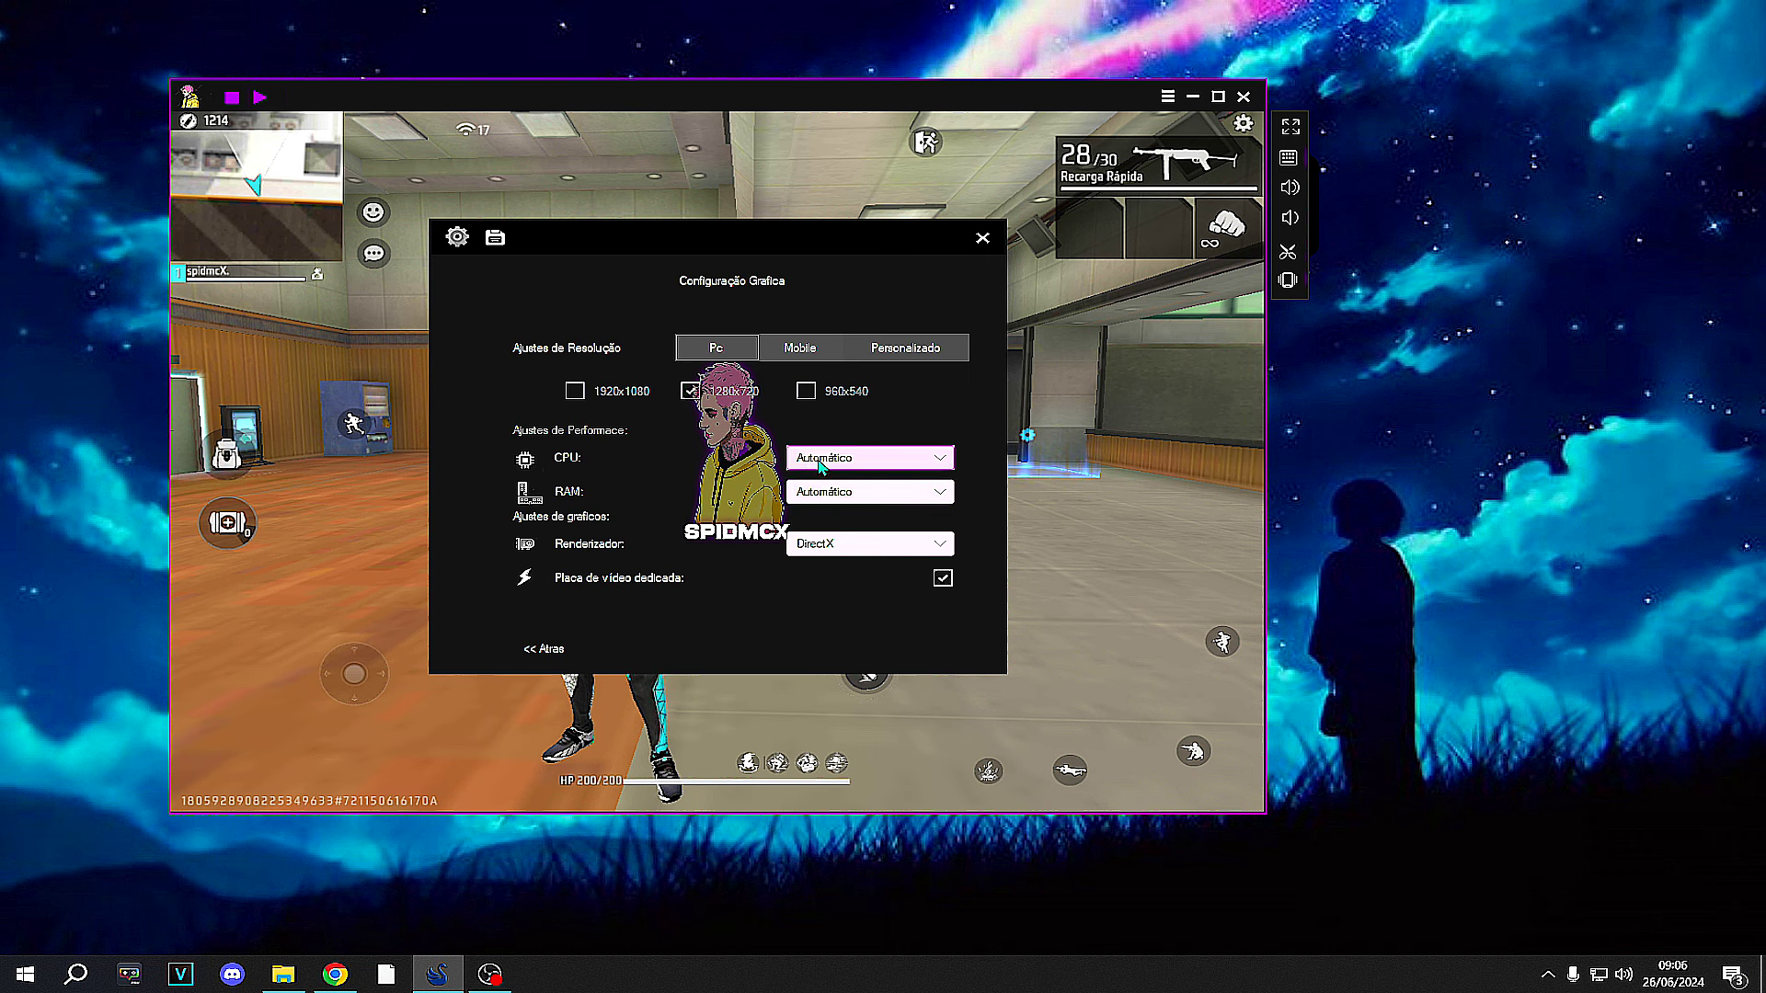
click(822, 466)
click(753, 498)
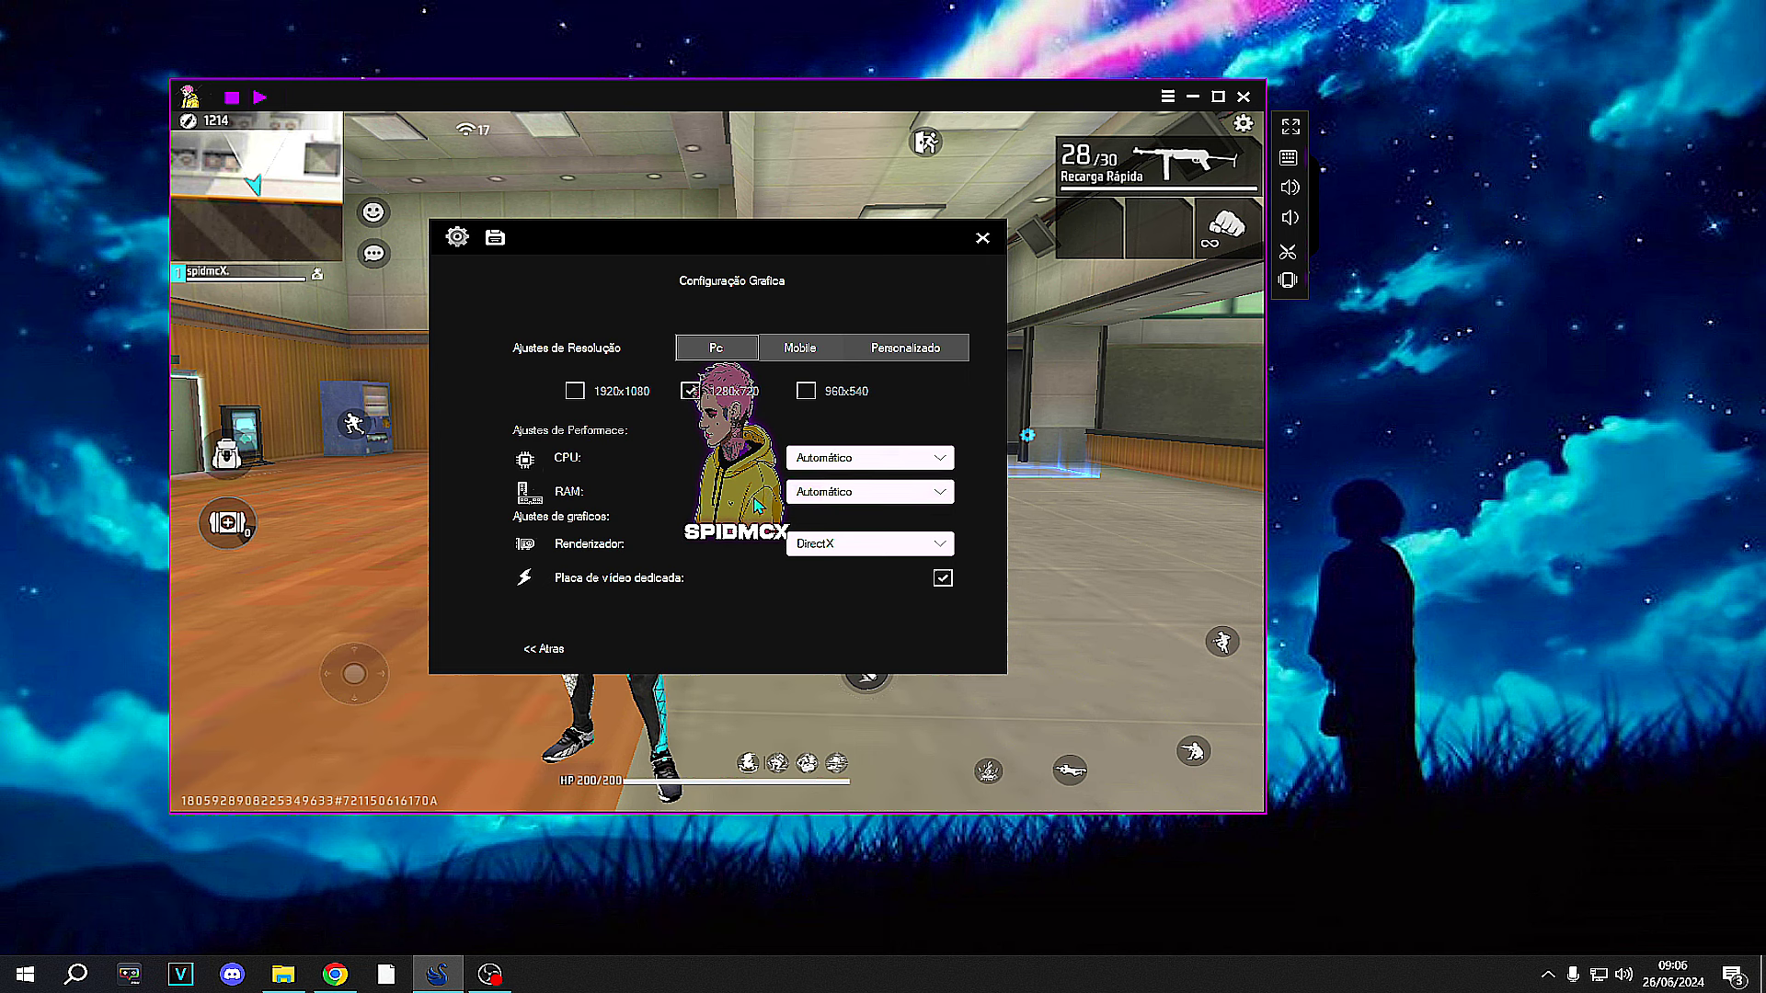
Open the list of available renderers in the graphics settings
click(814, 544)
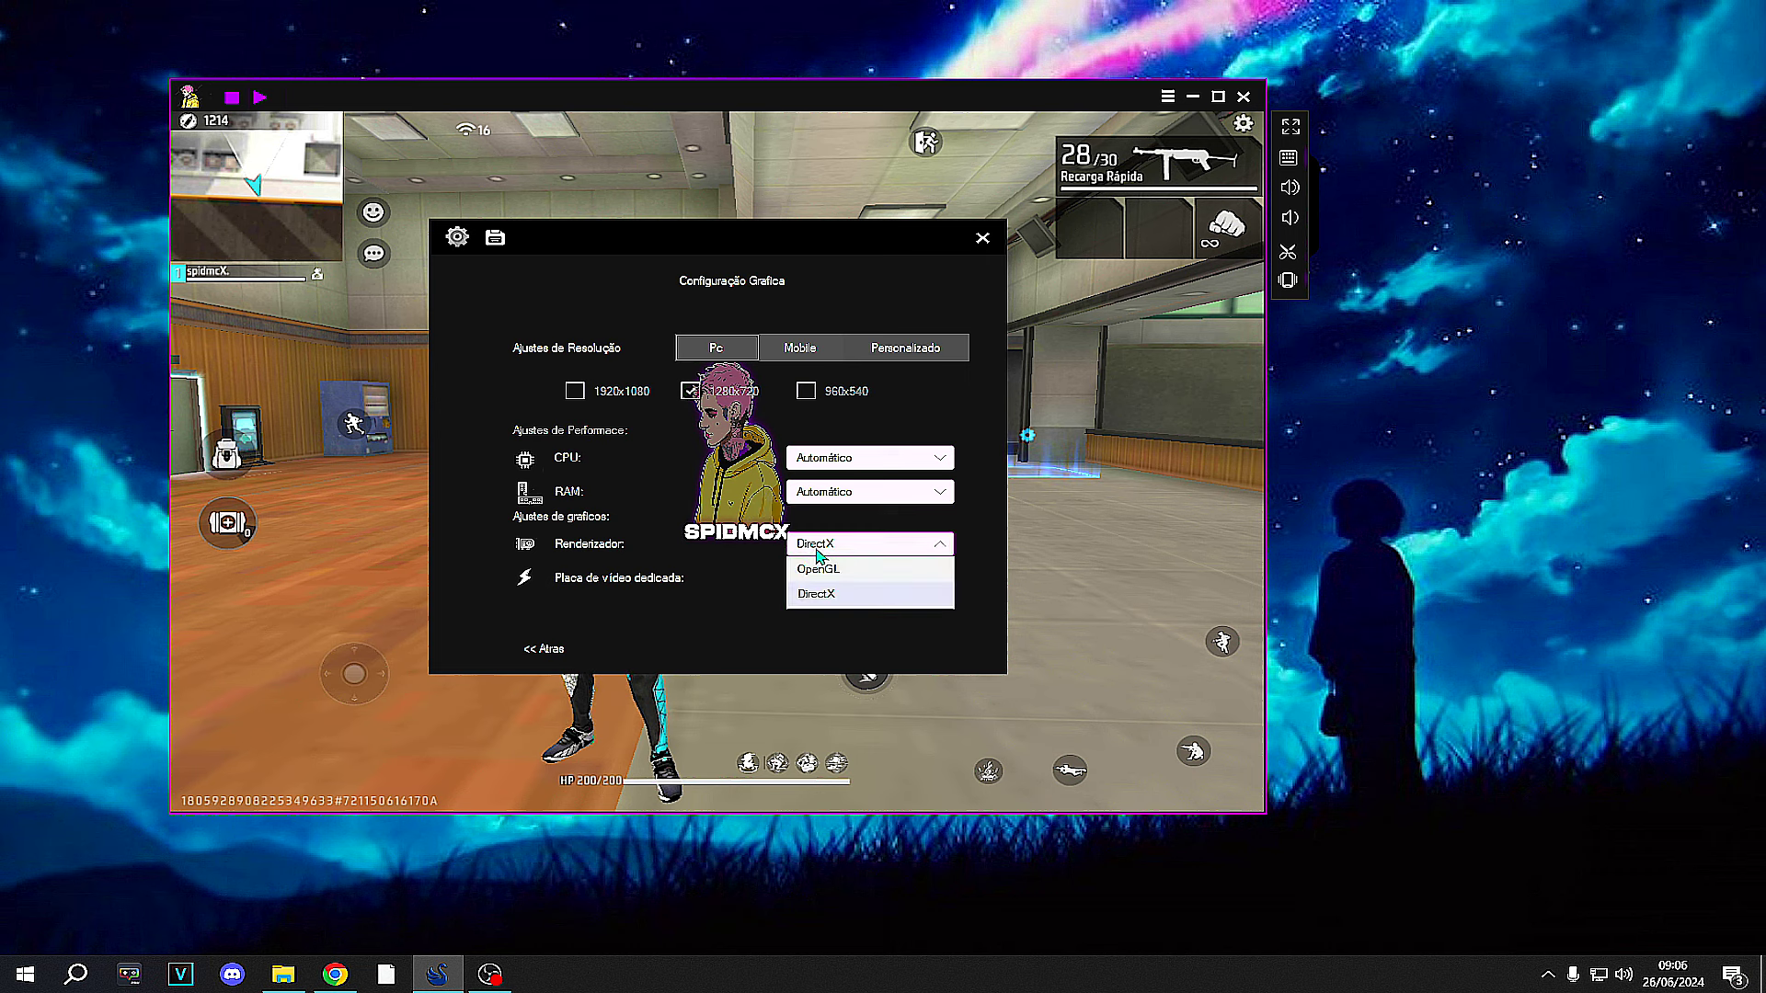